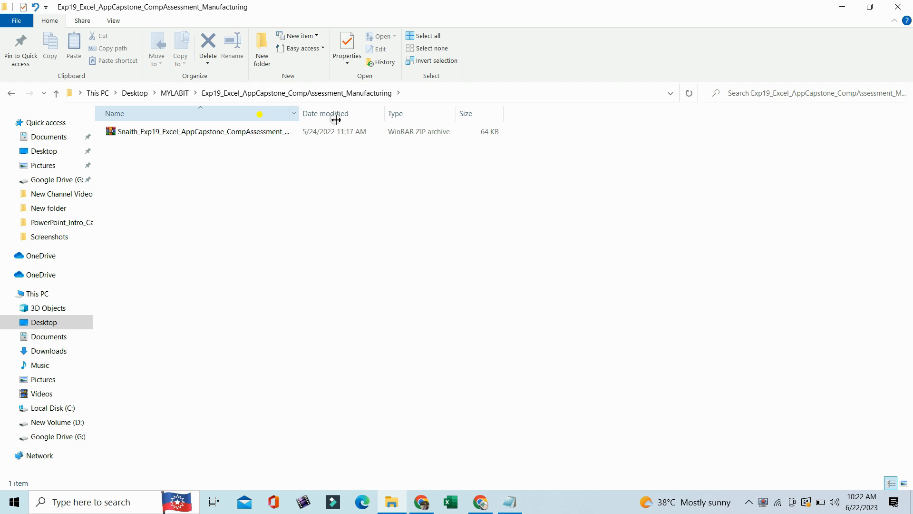
- Extract the Exp19_Excel_AppCapstone_CompAssessment_Manufacturing ZIP archive into its current folder
{"action": "left_click", "coordinate": [253, 139]}
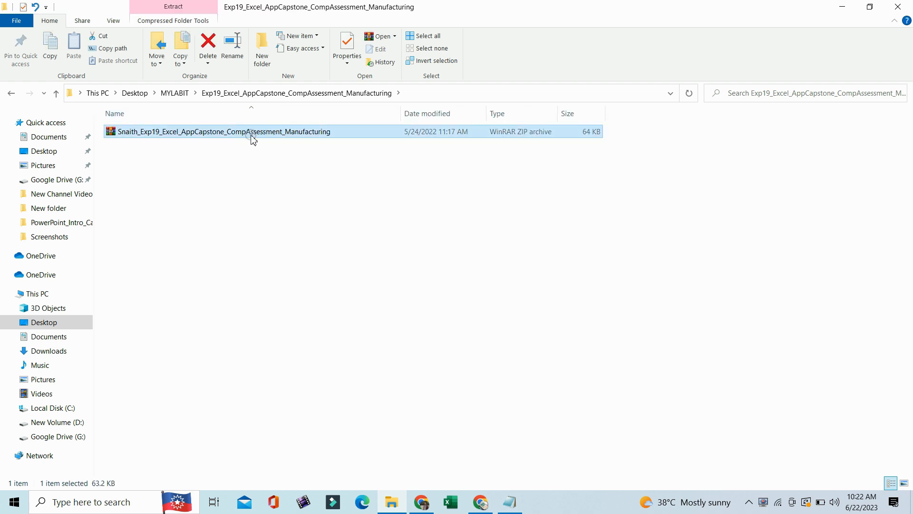
{"action": "right_click", "coordinate": [253, 138]}
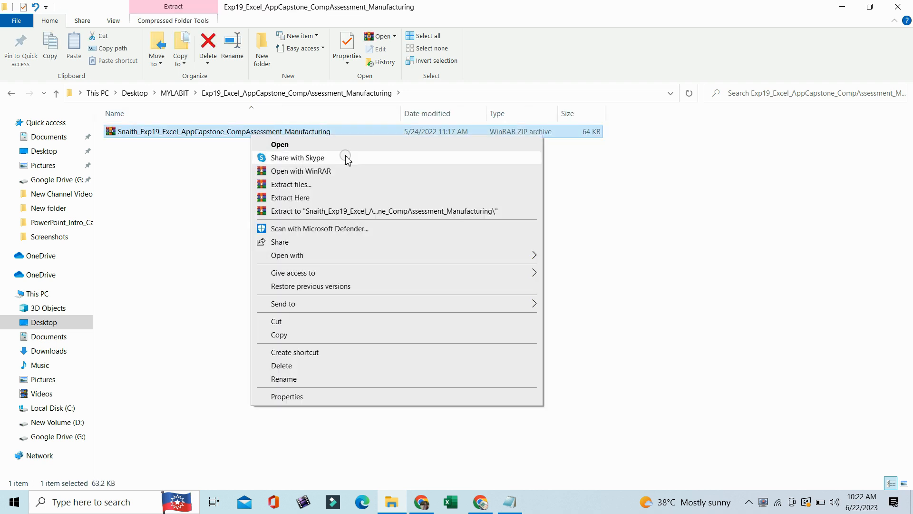
{"action": "left_click", "coordinate": [295, 199]}
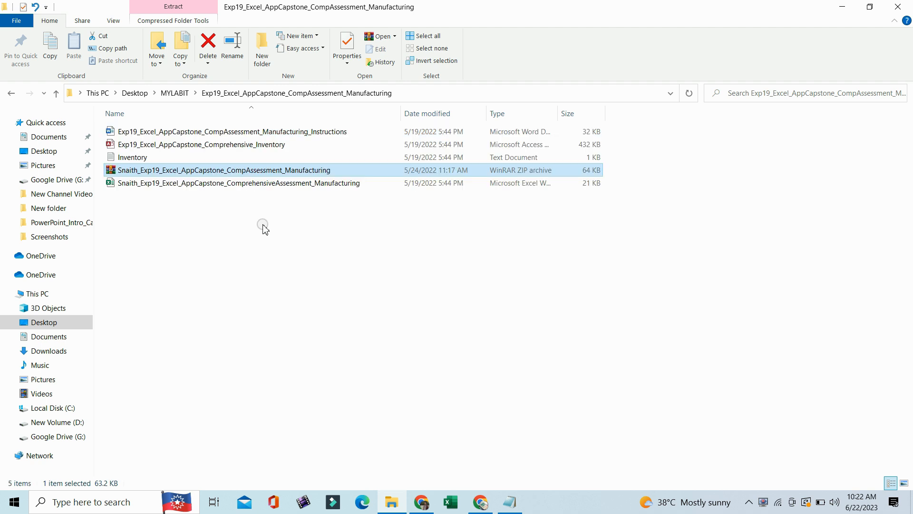
{"action": "left_click", "coordinate": [267, 248]}
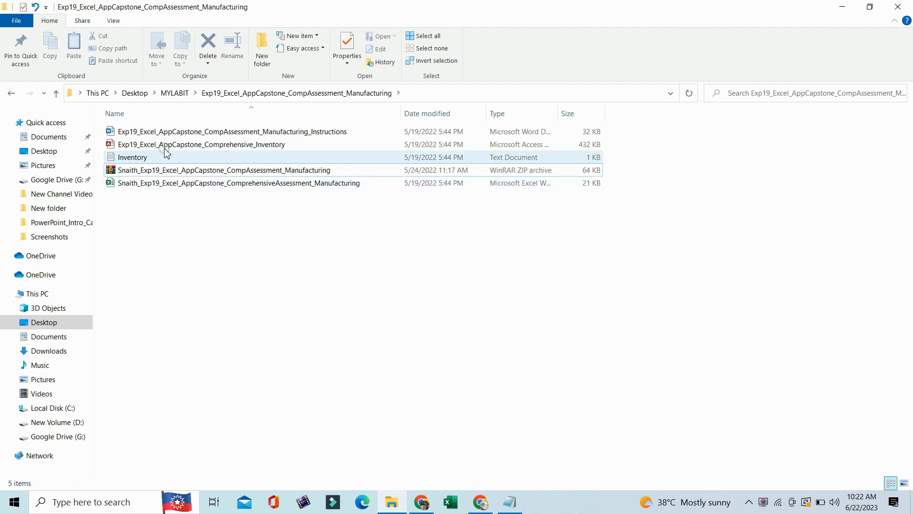
- Open the Exp19_Excel_AppCapstone_CompAssessment_Manufacturing_Instructions document in Word and highlight its title in yellow
{"action": "double_click", "coordinate": [258, 134]}
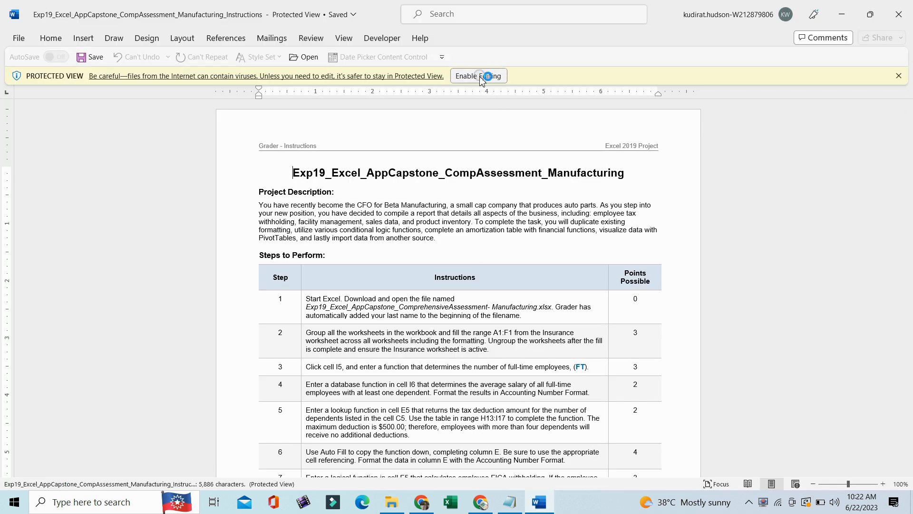
{"action": "left_click", "coordinate": [480, 78]}
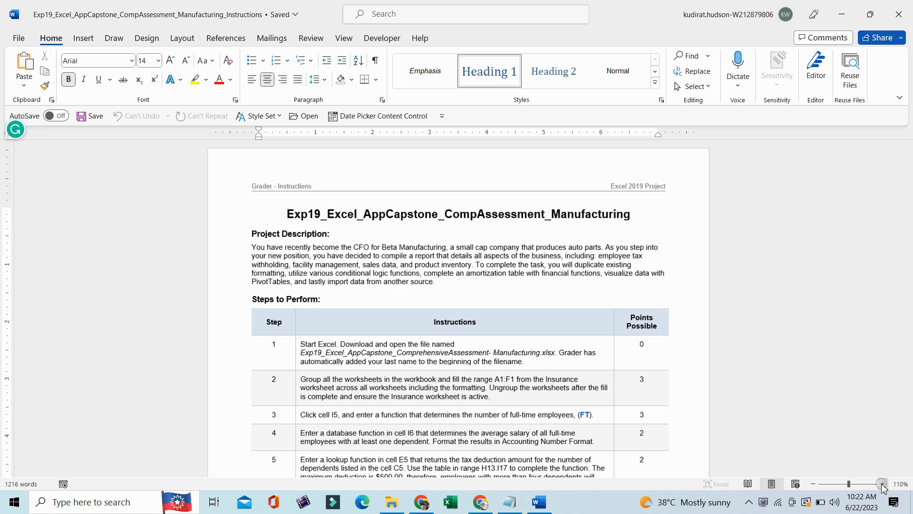
{"action": "scroll", "coordinate": [871, 469], "scroll_direction": "up", "scroll_amount": 4}
{"action": "left_click_drag", "start_coordinate": [322, 220], "coordinate": [694, 219]}
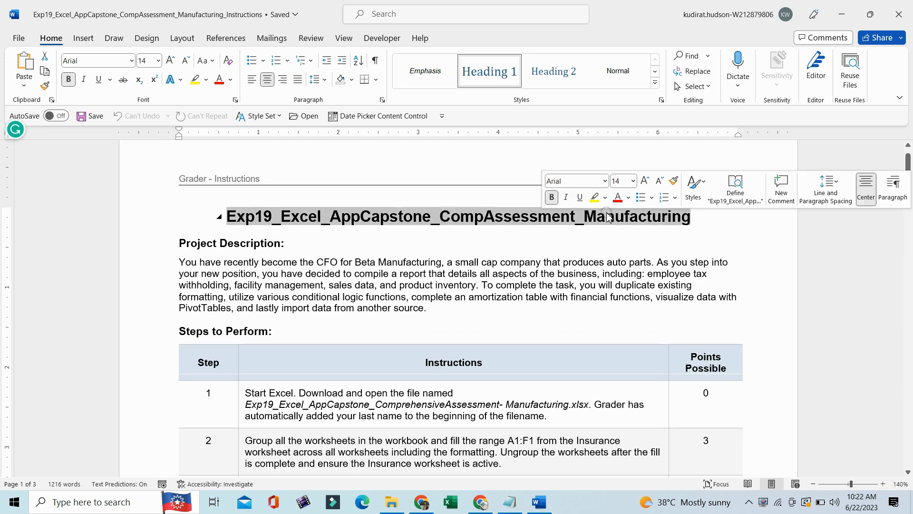
{"action": "left_click", "coordinate": [593, 197]}
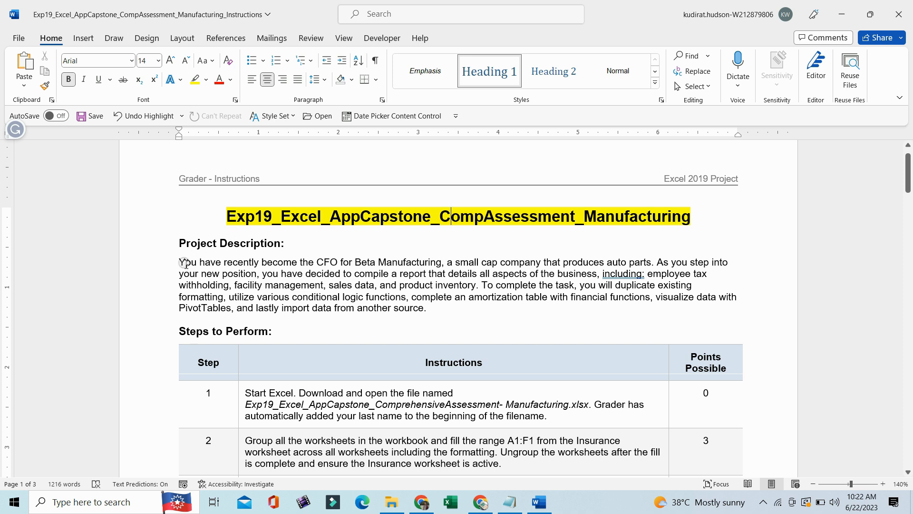
- Read the project description and the step 1 instruction, marking the name of the workbook to open
{"action": "left_click_drag", "start_coordinate": [183, 262], "coordinate": [418, 310]}
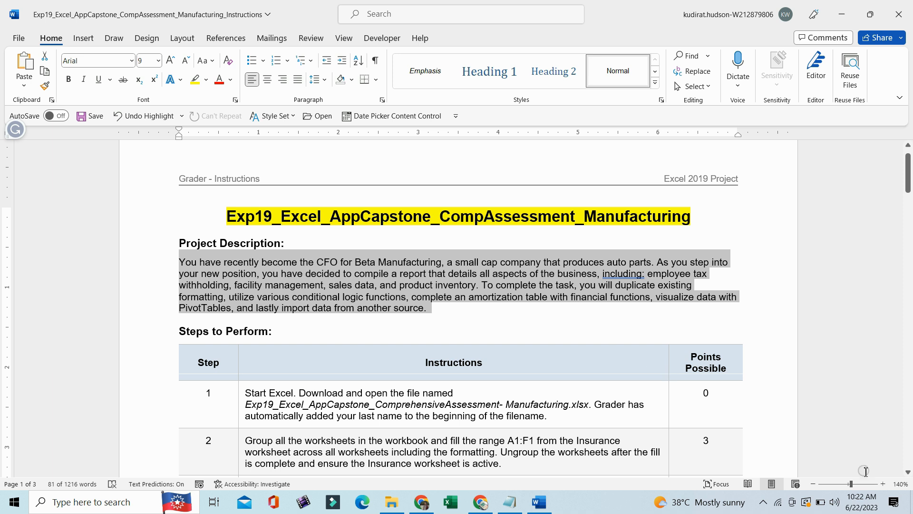
{"action": "left_click", "coordinate": [882, 483]}
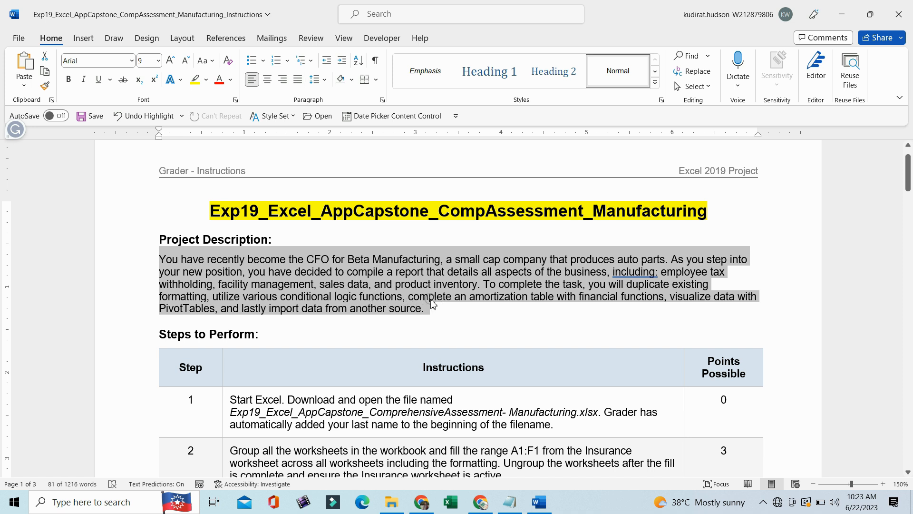
{"action": "left_click_drag", "start_coordinate": [910, 181], "coordinate": [909, 205]}
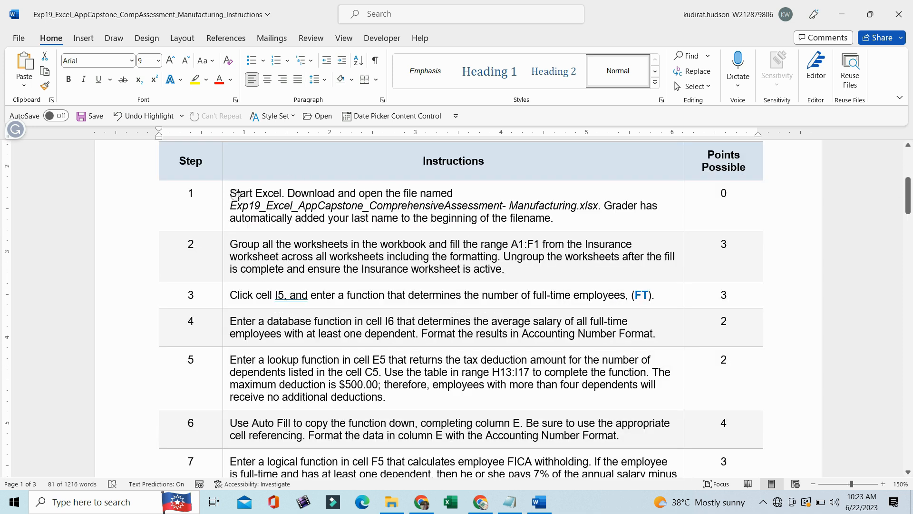
{"action": "left_click_drag", "start_coordinate": [233, 193], "coordinate": [561, 222]}
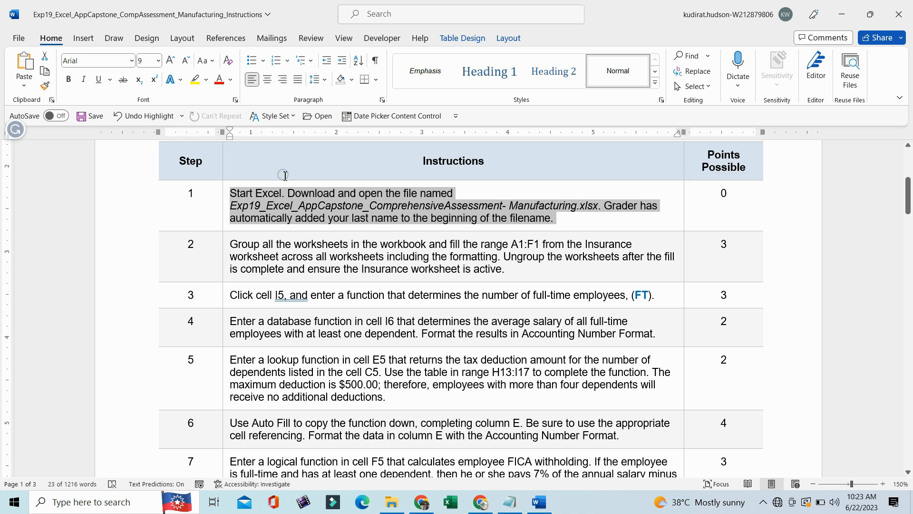
{"action": "left_click", "coordinate": [244, 210]}
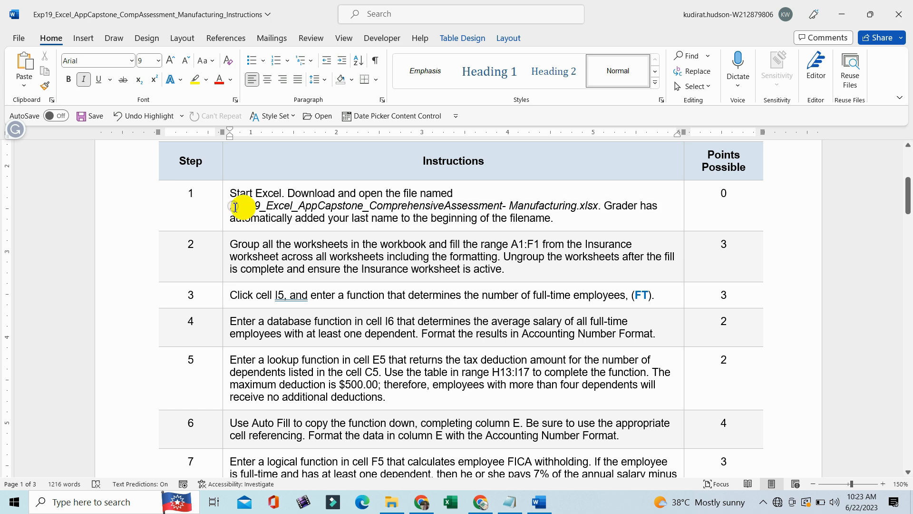
{"action": "left_click_drag", "start_coordinate": [230, 206], "coordinate": [597, 209]}
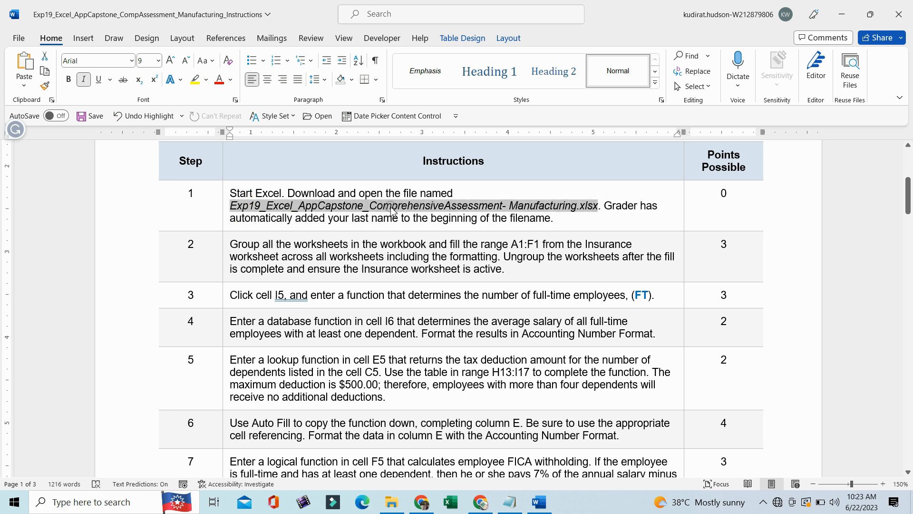
- Open the ComprehensiveAssessment_Manufacturing workbook from the assignment folder in Excel, enable editing and dismiss the theme suggestion
{"action": "left_click", "coordinate": [391, 501]}
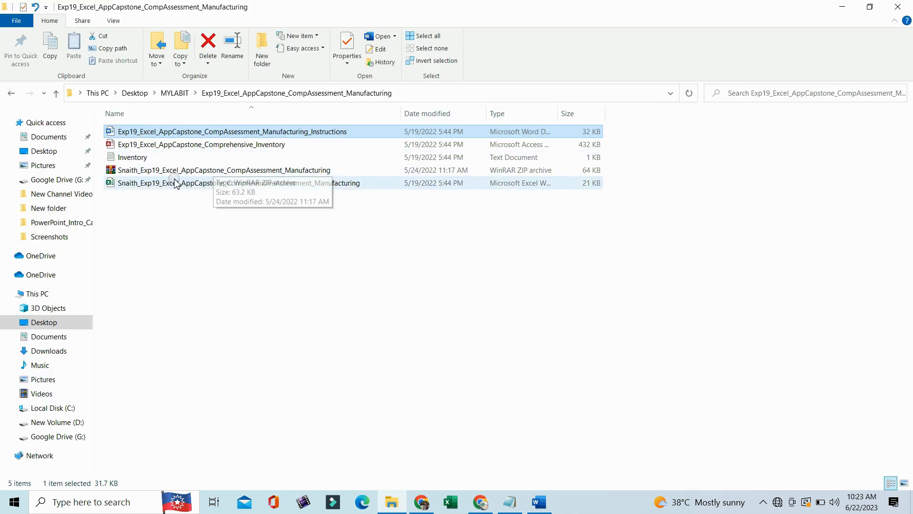
{"action": "left_click", "coordinate": [208, 183]}
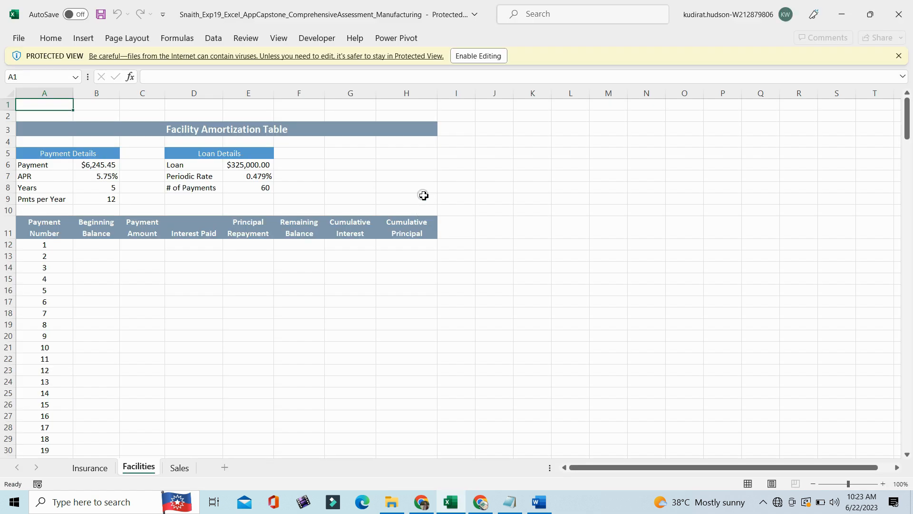
{"action": "left_click", "coordinate": [480, 57]}
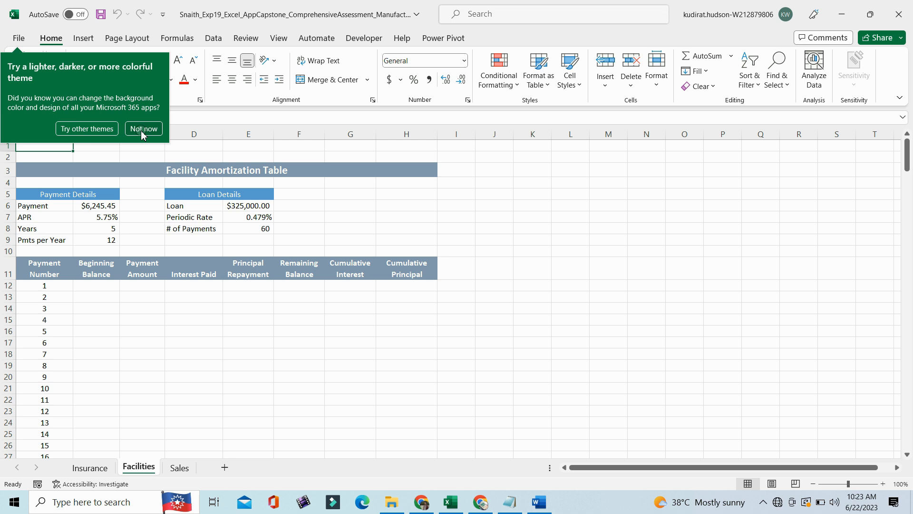
{"action": "left_click", "coordinate": [142, 128]}
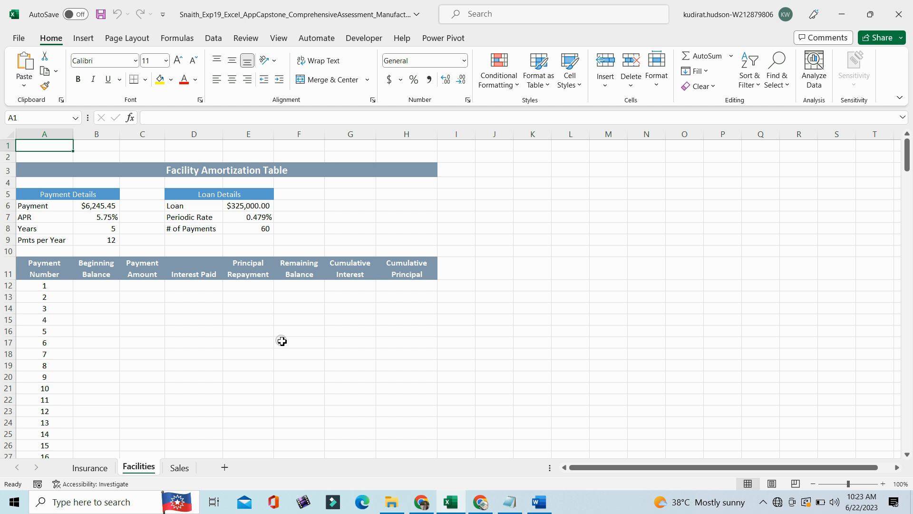
- Look through the Insurance, Facilities and Sales worksheets and return to the Insurance worksheet
{"action": "left_click", "coordinate": [90, 467]}
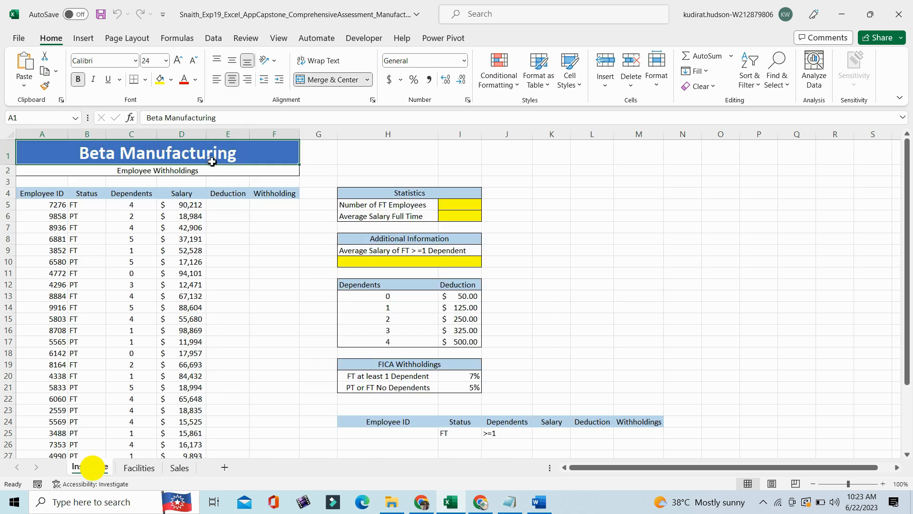
{"action": "left_click", "coordinate": [264, 225]}
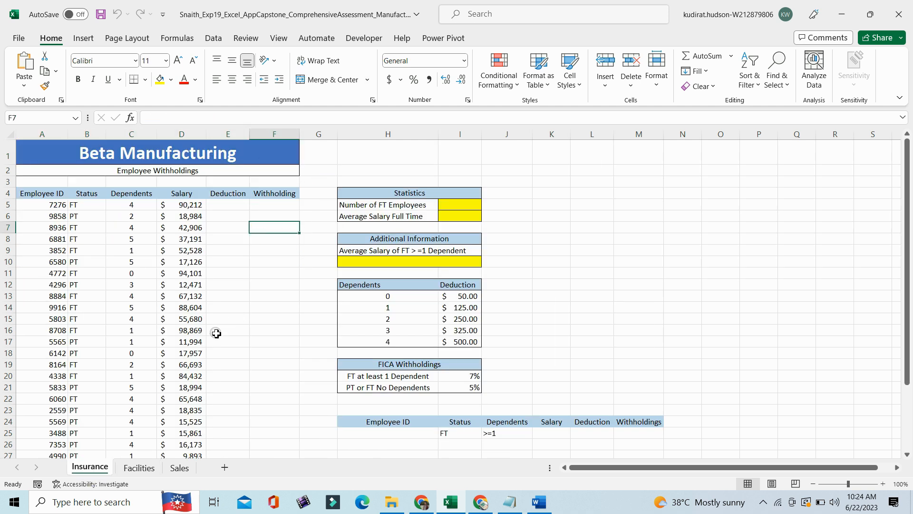
{"action": "left_click", "coordinate": [138, 473]}
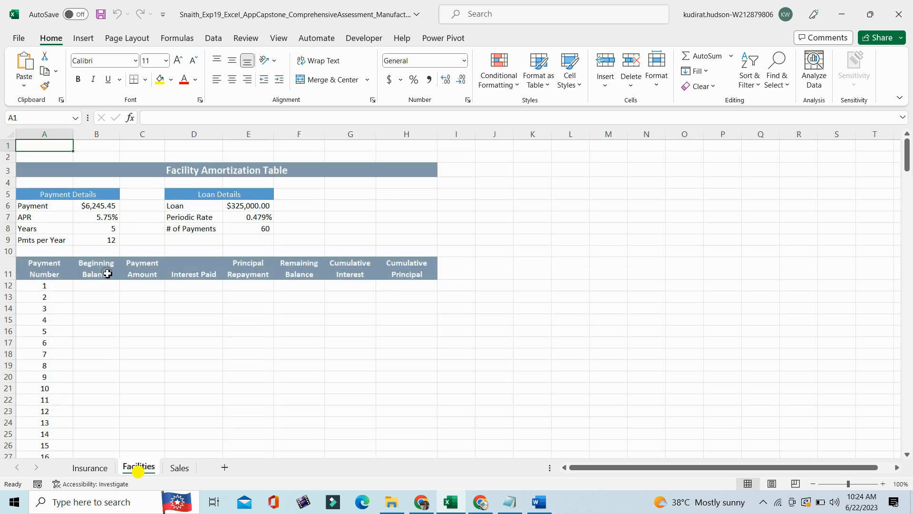
{"action": "left_click", "coordinate": [188, 466]}
{"action": "left_click", "coordinate": [88, 469]}
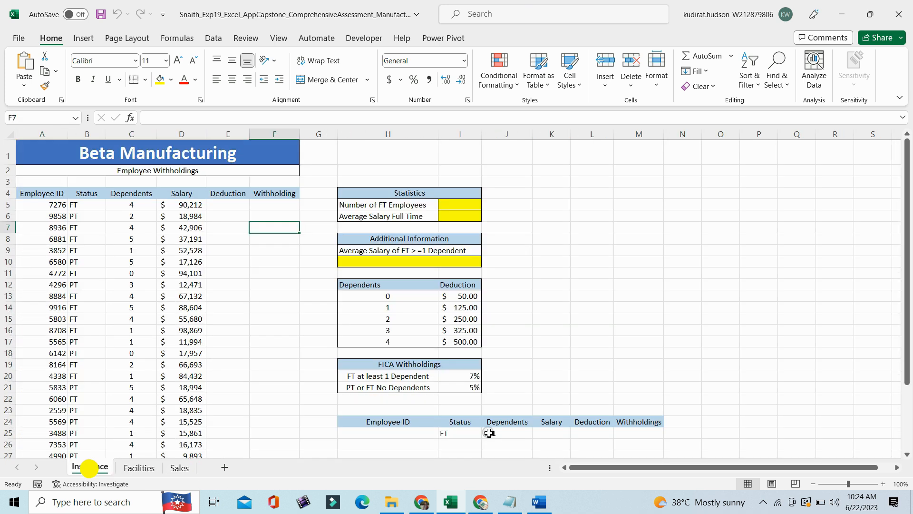
- View the score summary in Screenshot (553) from the Solution folder, then return to the Exp19_Excel_AppCapstone_CompAssessment_Manufacturing folder in File Explorer
{"action": "left_click", "coordinate": [391, 501]}
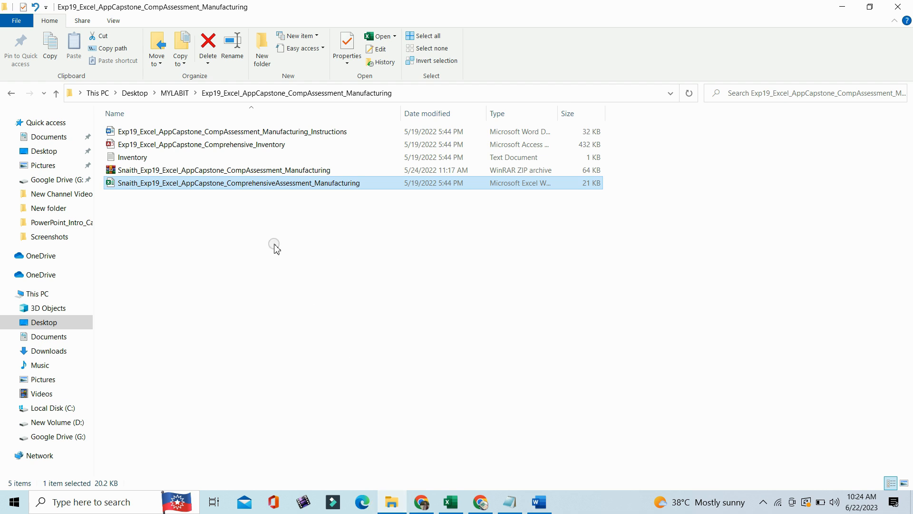
{"action": "left_click", "coordinate": [56, 93]}
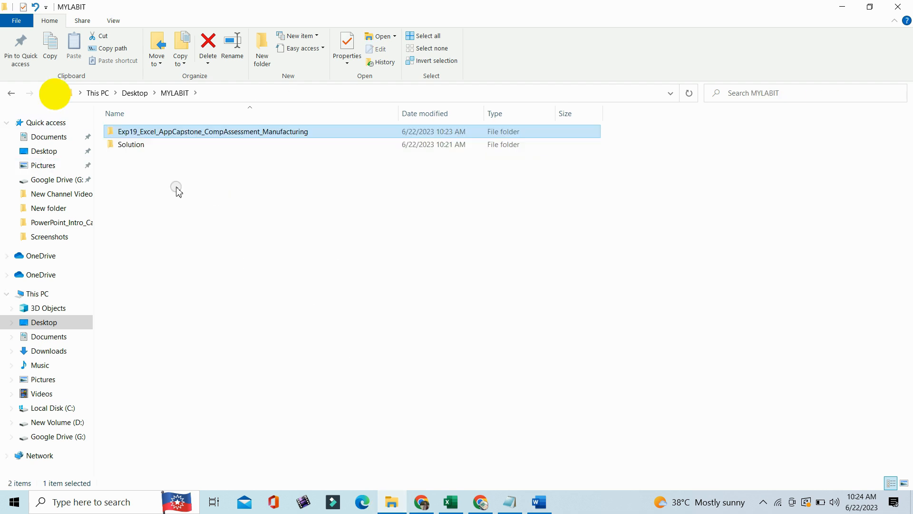
{"action": "double_click", "coordinate": [161, 144]}
{"action": "double_click", "coordinate": [182, 222]}
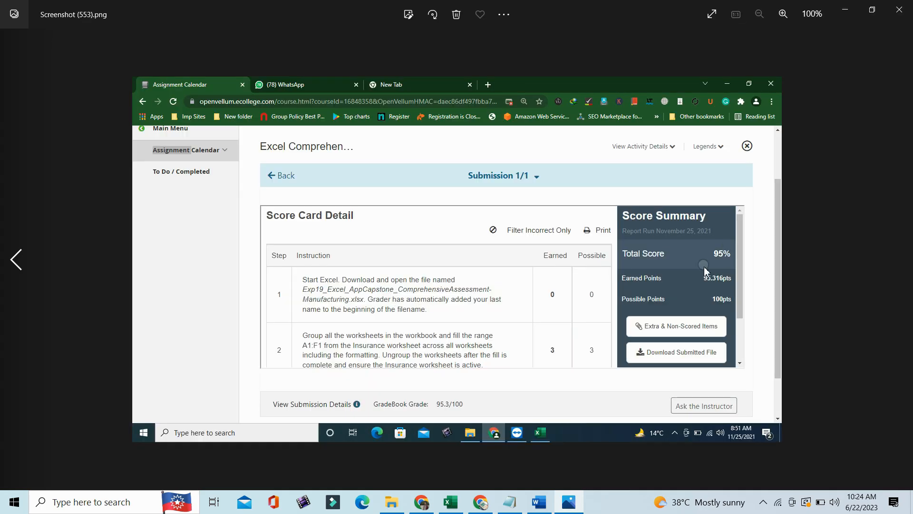
{"action": "left_click", "coordinate": [709, 243]}
{"action": "left_click", "coordinate": [708, 246]}
{"action": "left_click", "coordinate": [895, 15]}
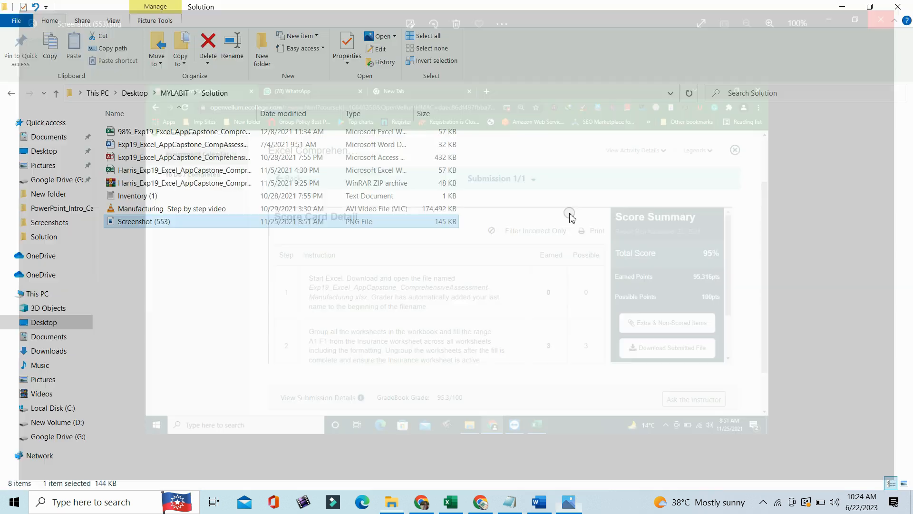
{"action": "left_click", "coordinate": [55, 95]}
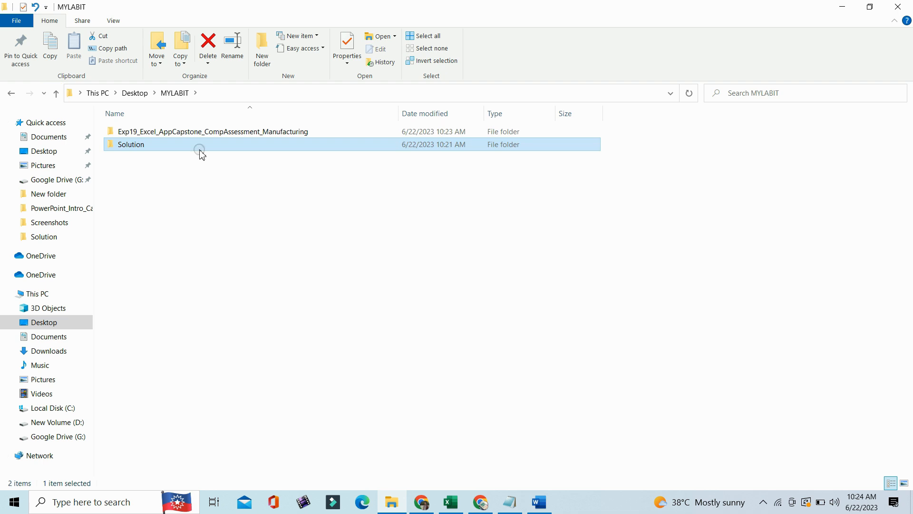
{"action": "double_click", "coordinate": [195, 132]}
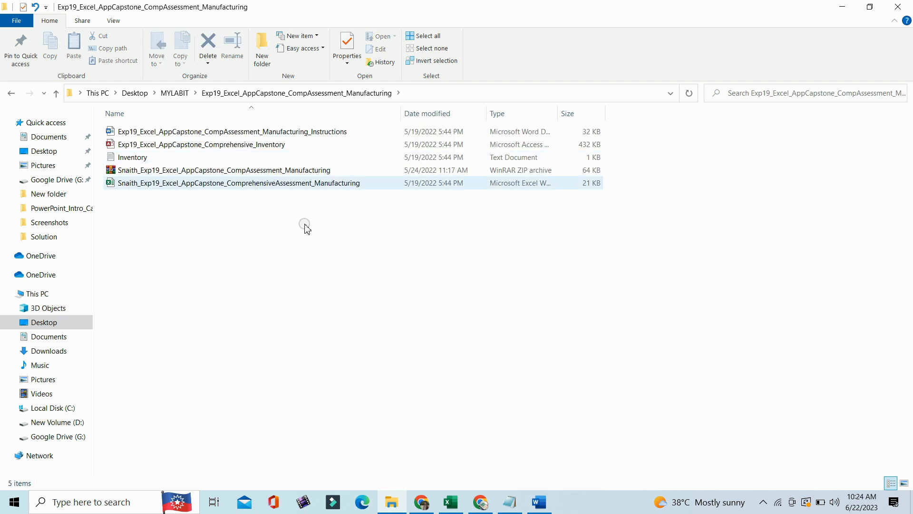
- Switch to the Word instructions, highlight the step 2 instruction in yellow and select its first sentence
{"action": "left_click_drag", "start_coordinate": [452, 501], "coordinate": [537, 500]}
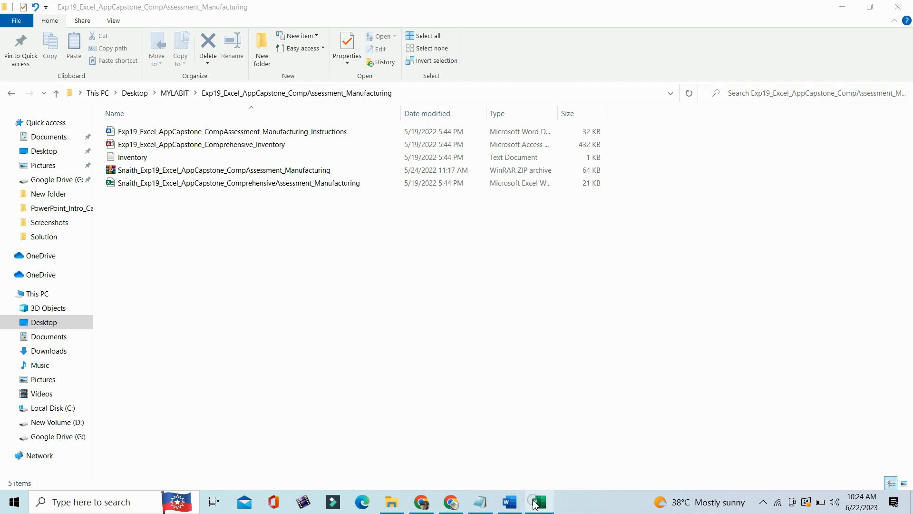
{"action": "left_click", "coordinate": [509, 502]}
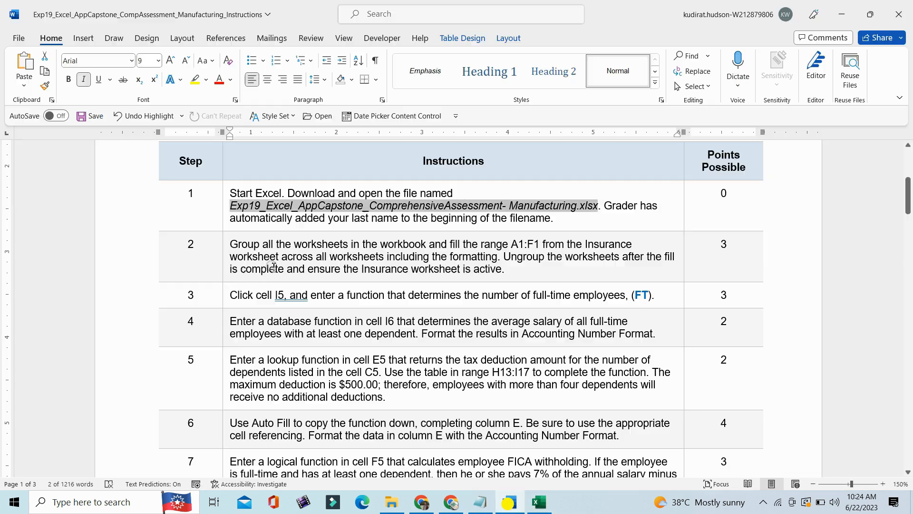
{"action": "left_click", "coordinate": [228, 261]}
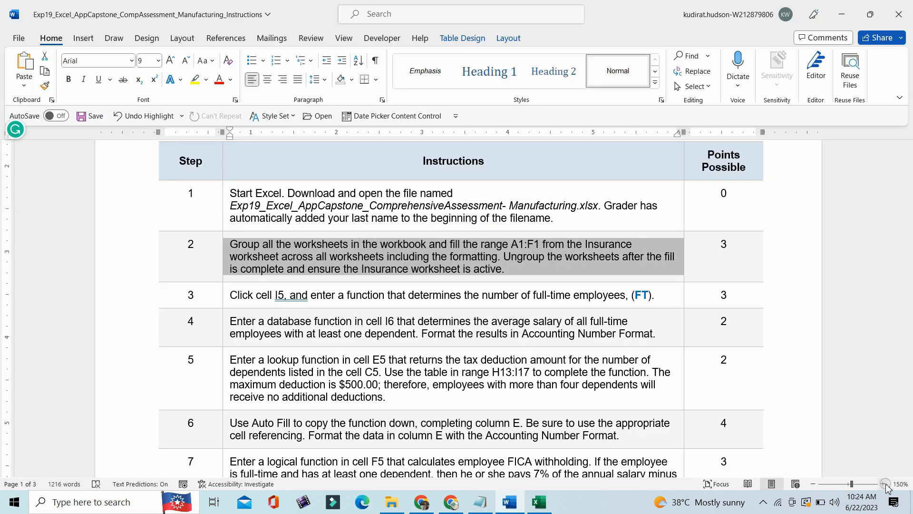
{"action": "left_click", "coordinate": [883, 484]}
{"action": "left_click", "coordinate": [883, 483]}
{"action": "left_click", "coordinate": [883, 484]}
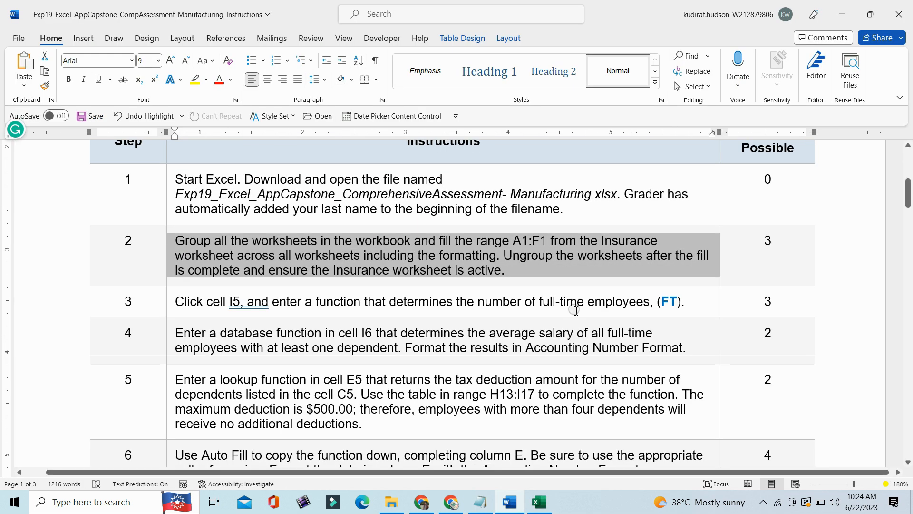
{"action": "left_click", "coordinate": [194, 82]}
{"action": "left_click_drag", "start_coordinate": [182, 242], "coordinate": [461, 249]}
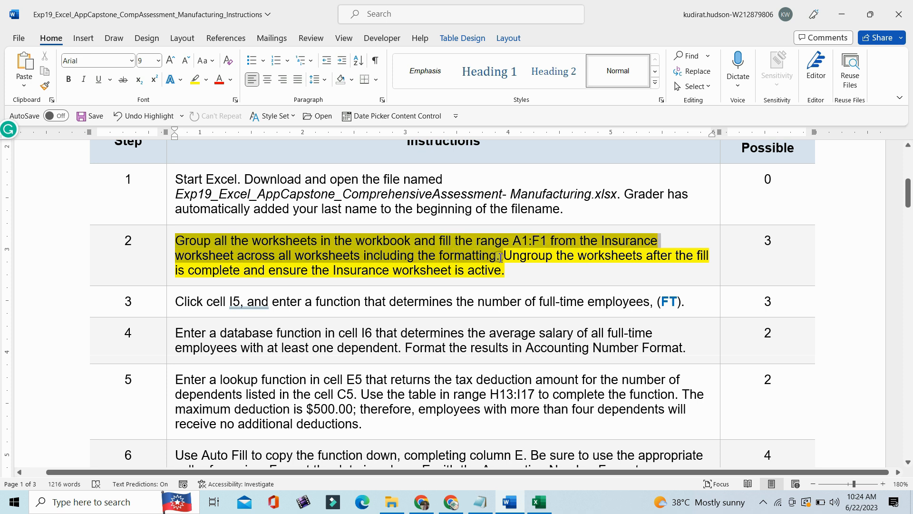
{"action": "left_click_drag", "start_coordinate": [498, 258], "coordinate": [498, 257]}
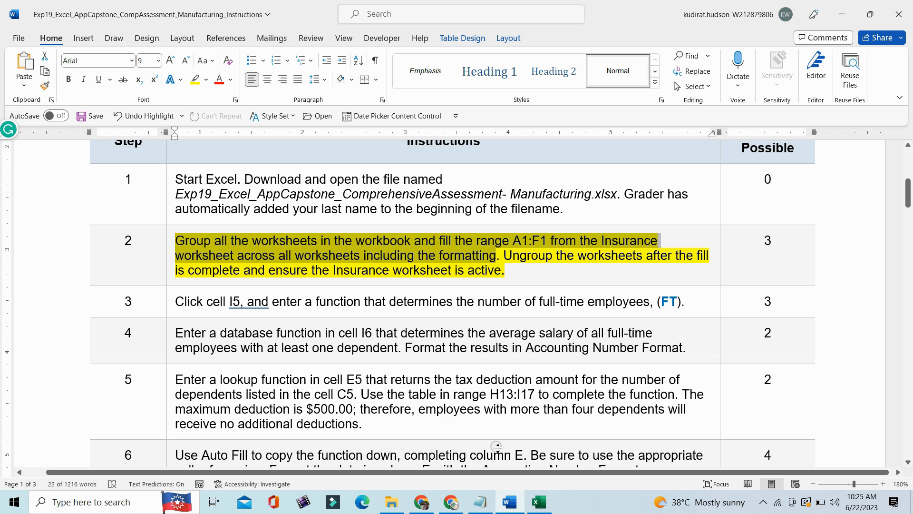
- Switch to the Excel workbook, group all its worksheets and select the merged range A1:F1 on the Insurance worksheet
{"action": "left_click", "coordinate": [538, 505]}
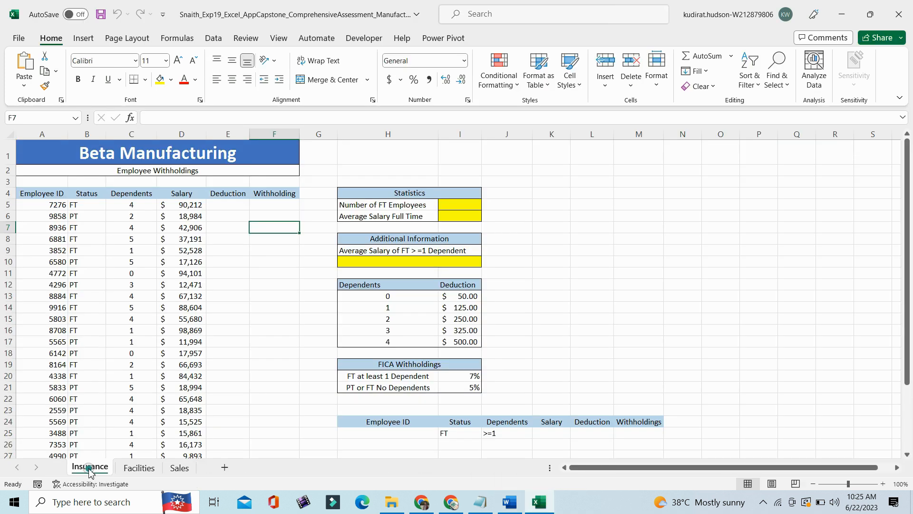
{"action": "right_click", "coordinate": [89, 471]}
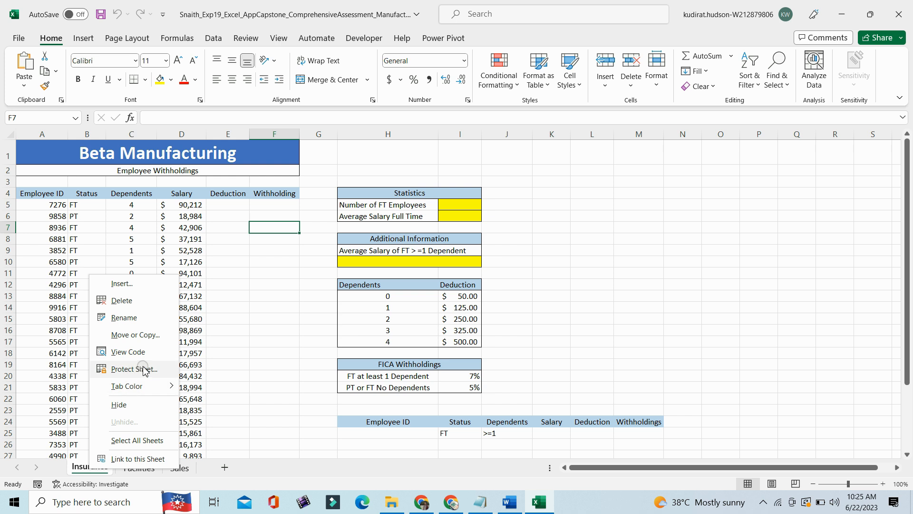
{"action": "left_click", "coordinate": [128, 442]}
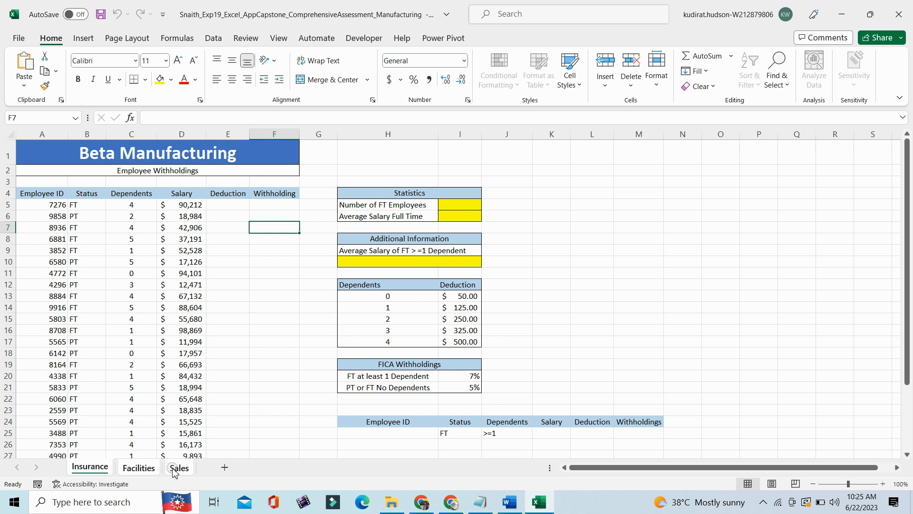
{"action": "left_click", "coordinate": [89, 469]}
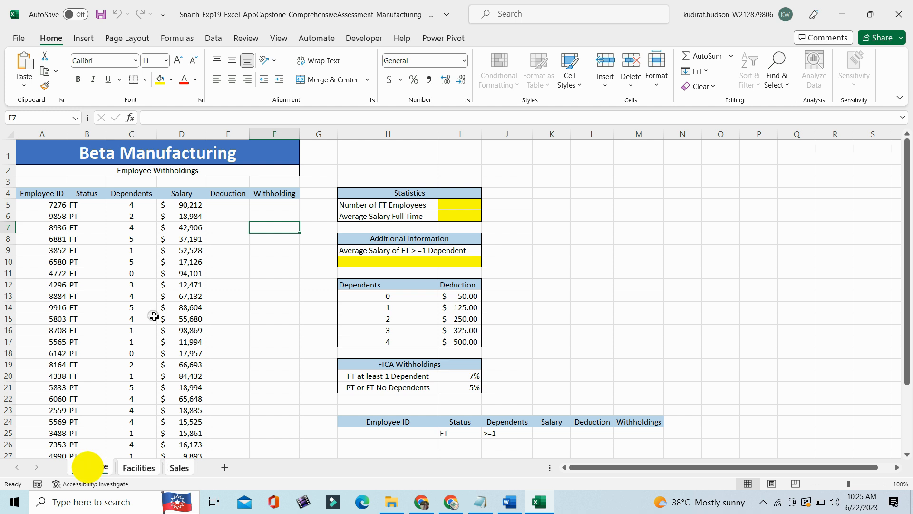
{"action": "left_click", "coordinate": [42, 152]}
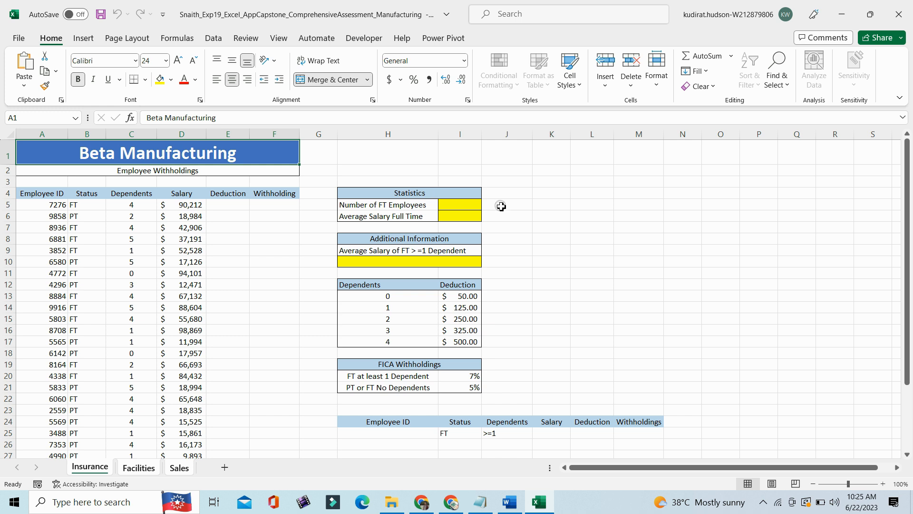
- Fill only the formats of A1:F1 across the grouped worksheets, check Facilities and Sales, and return to Insurance
{"action": "left_click", "coordinate": [708, 72]}
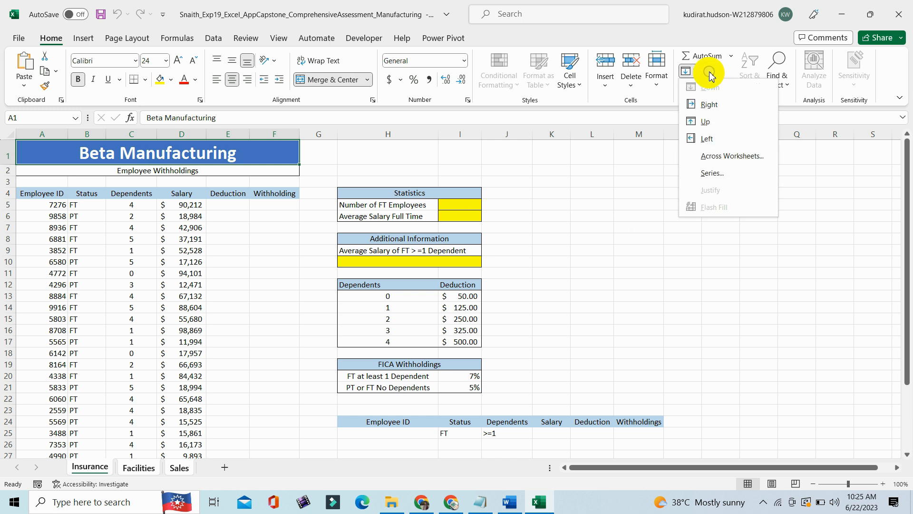
{"action": "left_click", "coordinate": [733, 156]}
{"action": "left_click", "coordinate": [617, 252]}
{"action": "left_click", "coordinate": [510, 502]}
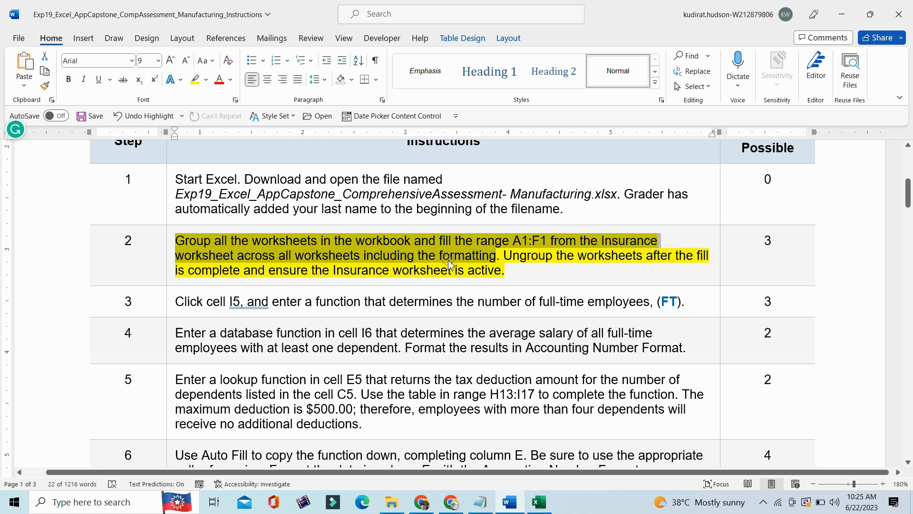
{"action": "left_click", "coordinate": [540, 504]}
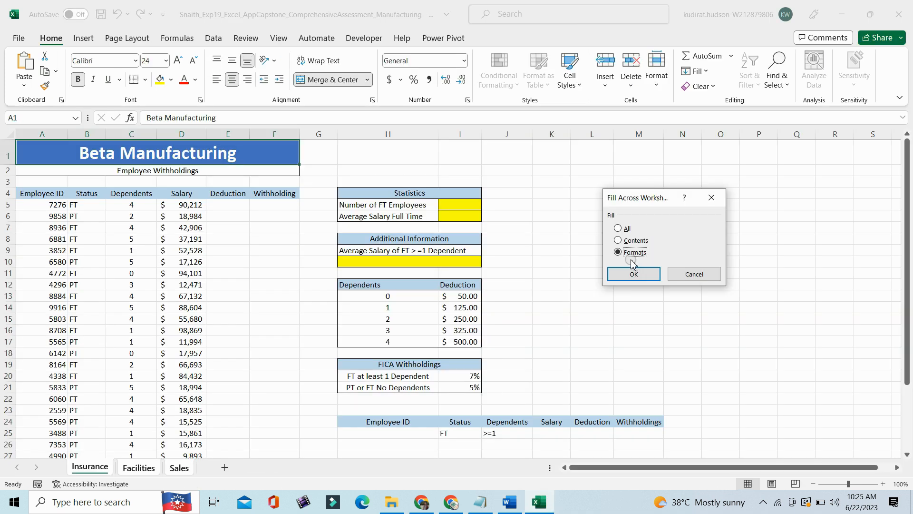
{"action": "left_click", "coordinate": [636, 275]}
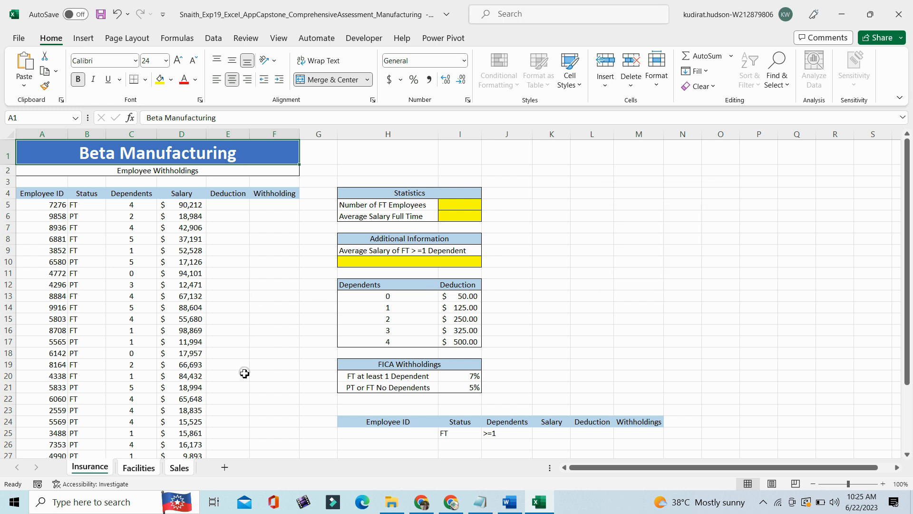
{"action": "left_click", "coordinate": [139, 466]}
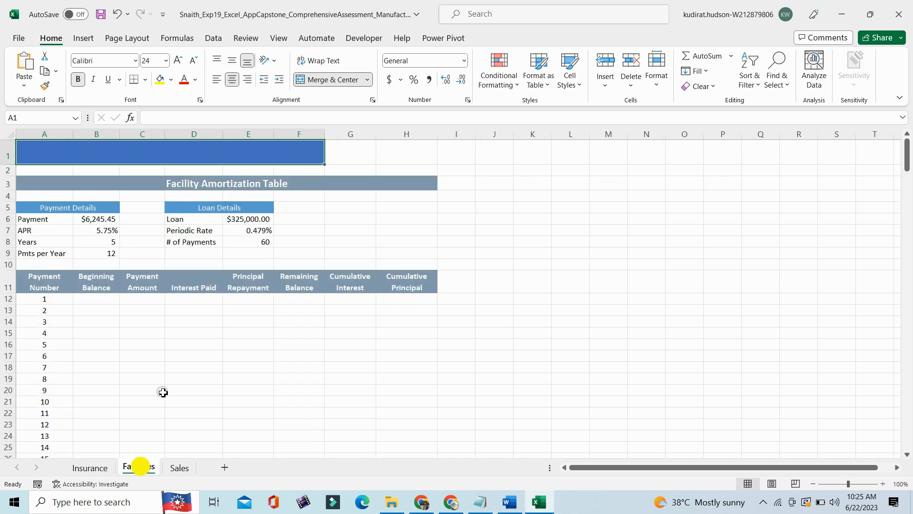
{"action": "left_click", "coordinate": [176, 468]}
{"action": "left_click", "coordinate": [90, 467]}
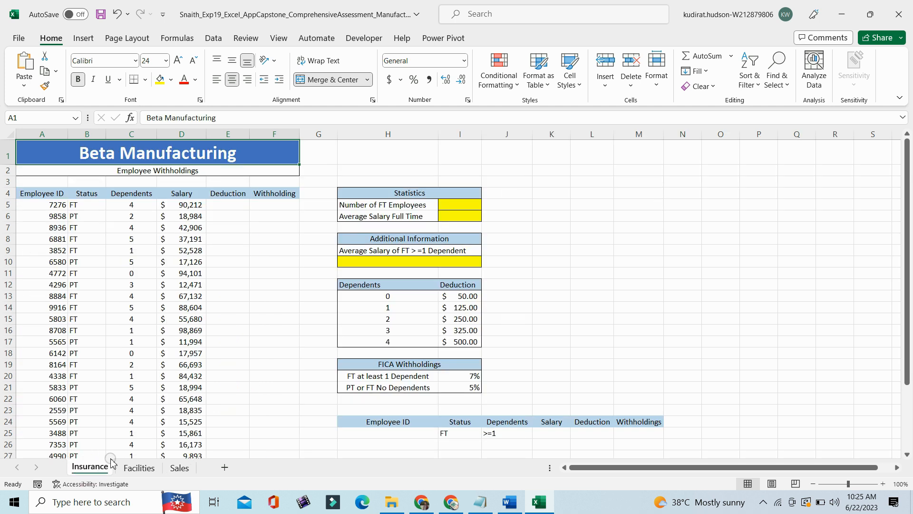
- Group all the worksheets again and fill A1:F1 from Insurance across them with the All option
{"action": "right_click", "coordinate": [99, 469]}
{"action": "left_click", "coordinate": [138, 437]}
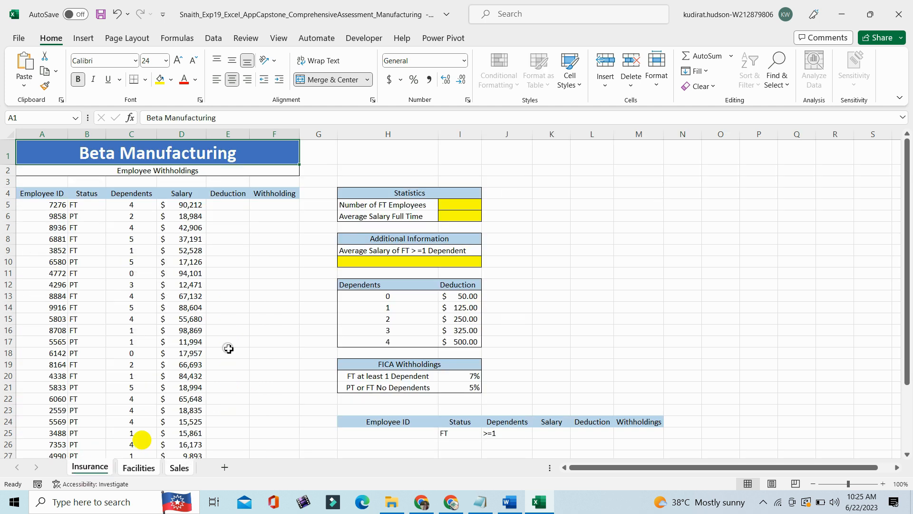
{"action": "left_click", "coordinate": [697, 71]}
{"action": "left_click", "coordinate": [731, 156]}
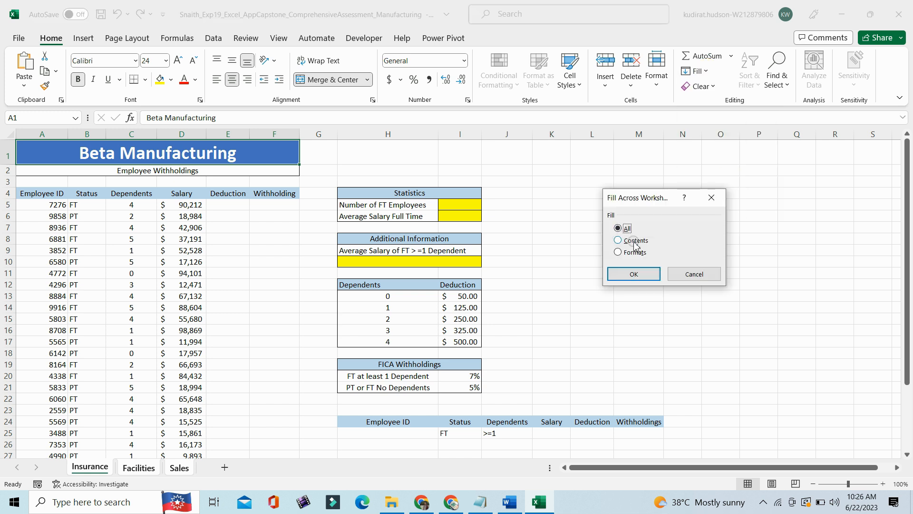
{"action": "left_click", "coordinate": [634, 274]}
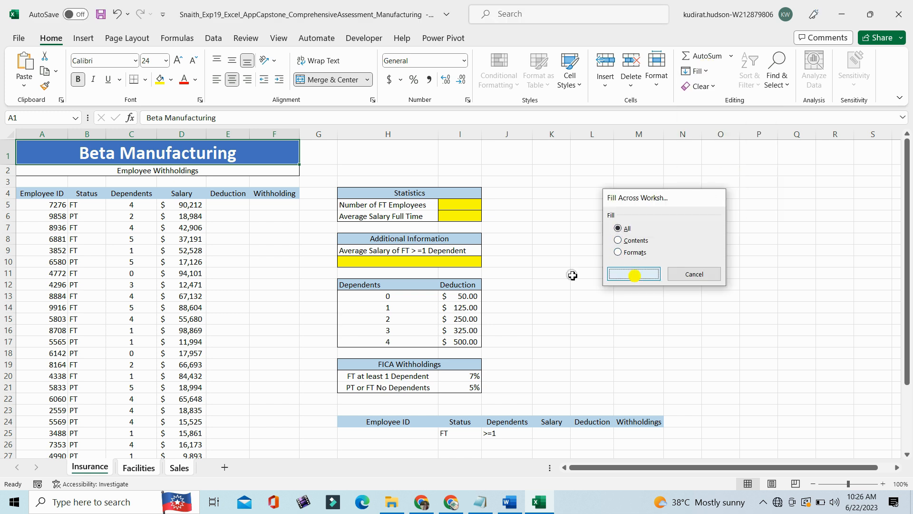
- Ungroup the worksheets, check the heading on Facilities and Sales, and make the Insurance worksheet active
{"action": "left_click", "coordinate": [138, 467]}
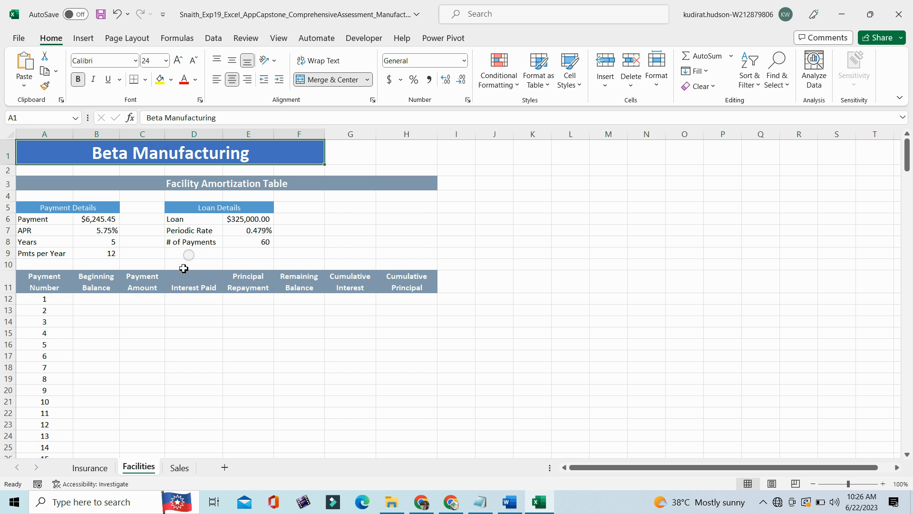
{"action": "left_click", "coordinate": [180, 467]}
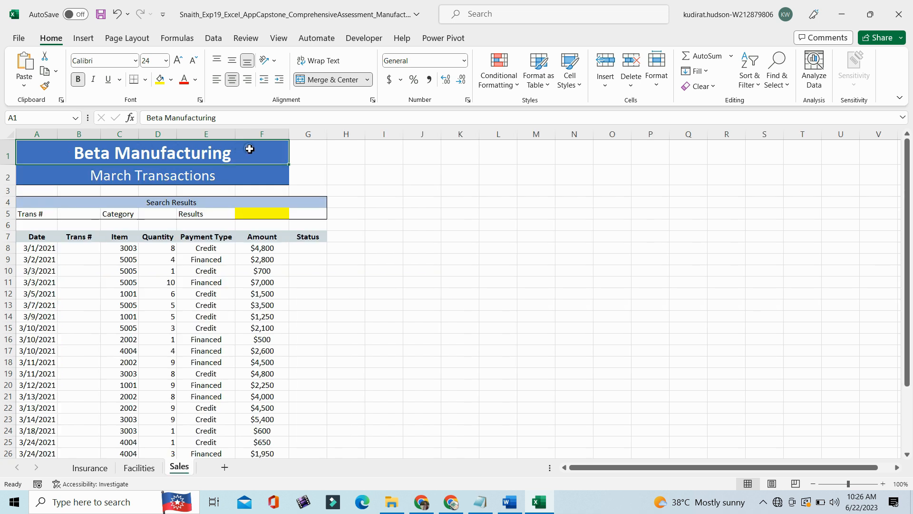
{"action": "left_click", "coordinate": [90, 468]}
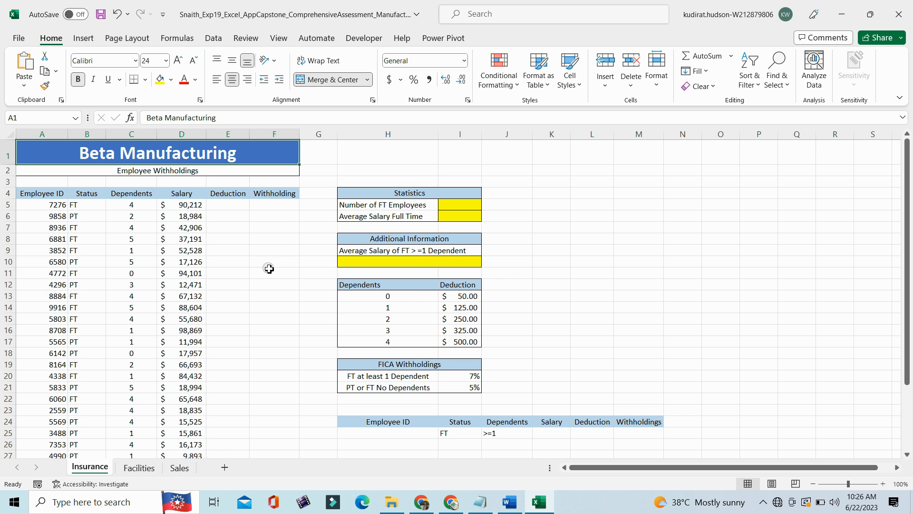
{"action": "left_click", "coordinate": [135, 468]}
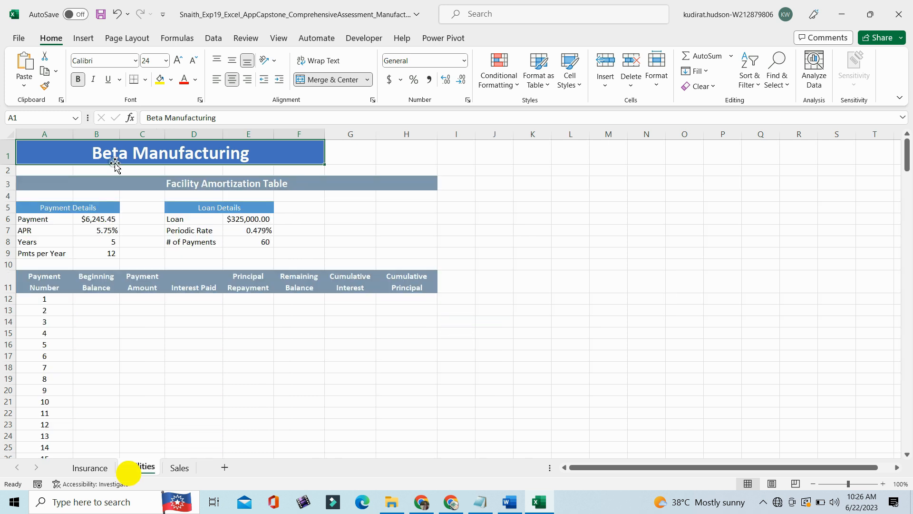
{"action": "left_click", "coordinate": [179, 468]}
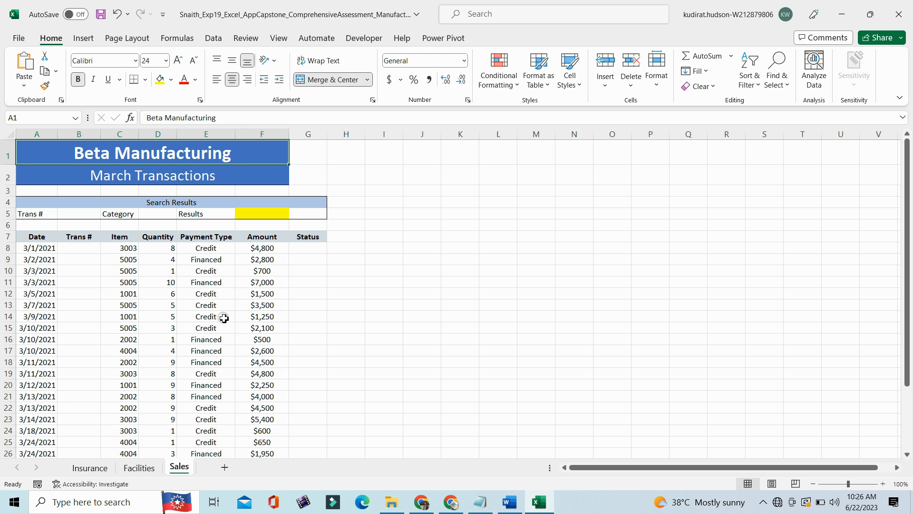
{"action": "left_click", "coordinate": [89, 468]}
{"action": "left_click", "coordinate": [270, 343]}
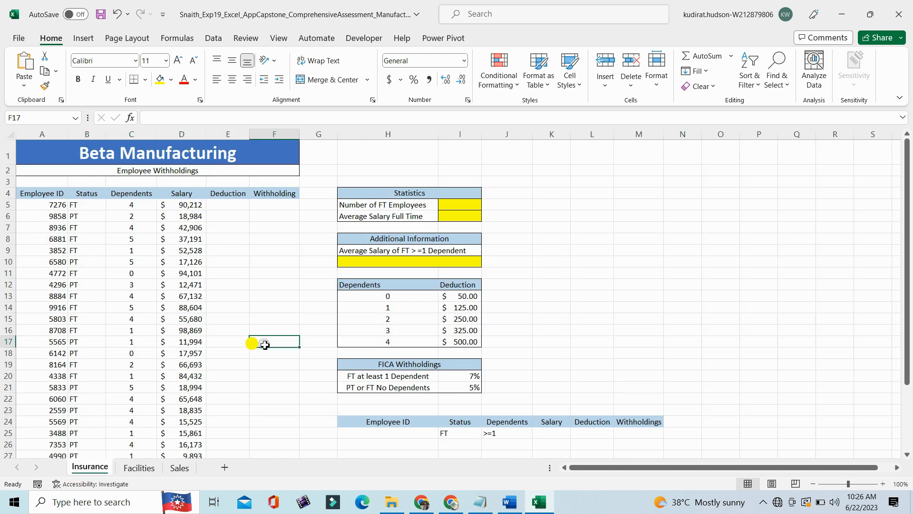
- Select the ungroup sentence of step 2 in the Word instructions and check the Excel workbook against it
{"action": "left_click", "coordinate": [509, 501]}
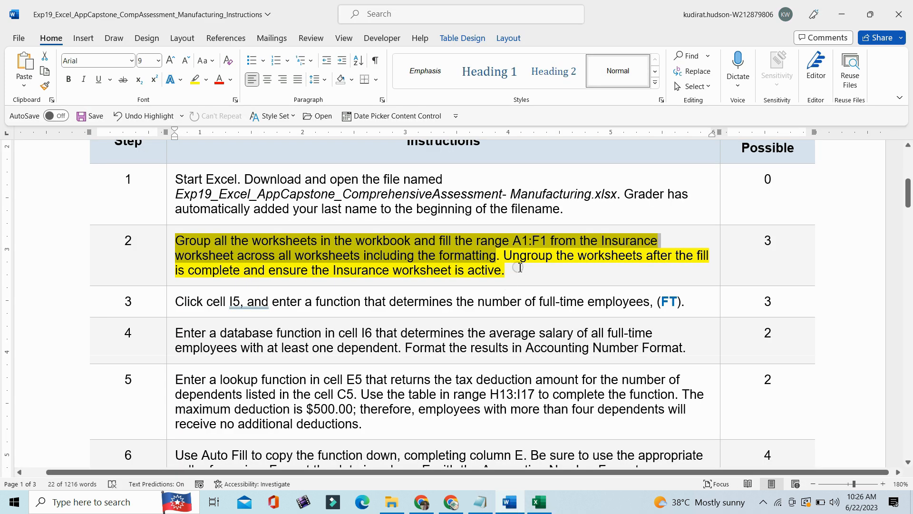
{"action": "left_click_drag", "start_coordinate": [507, 270], "coordinate": [505, 256]}
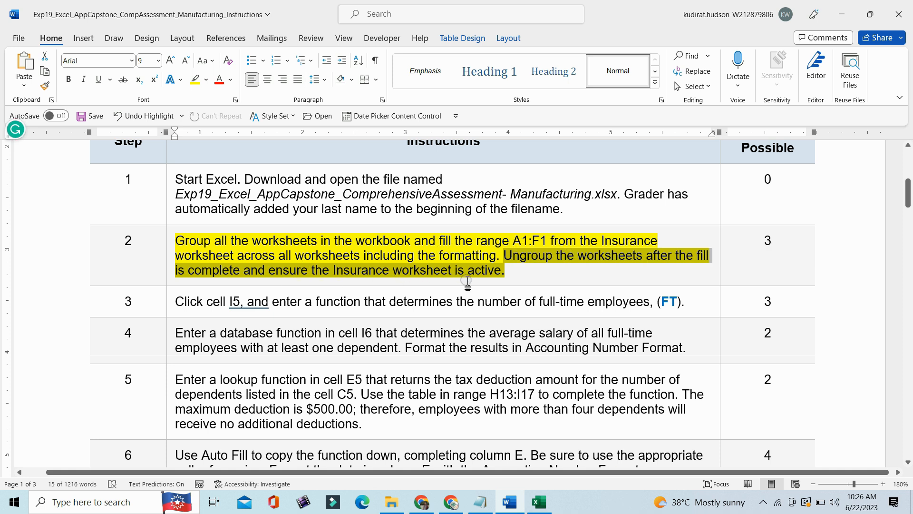
{"action": "left_click", "coordinate": [542, 502]}
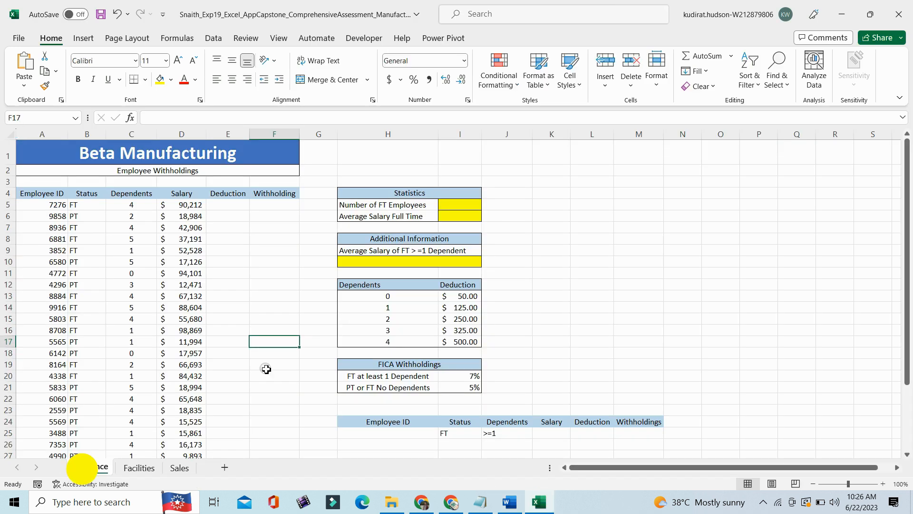
- Switch to the Word instructions and remove the yellow highlight from the step 2 instruction
{"action": "left_click", "coordinate": [508, 501]}
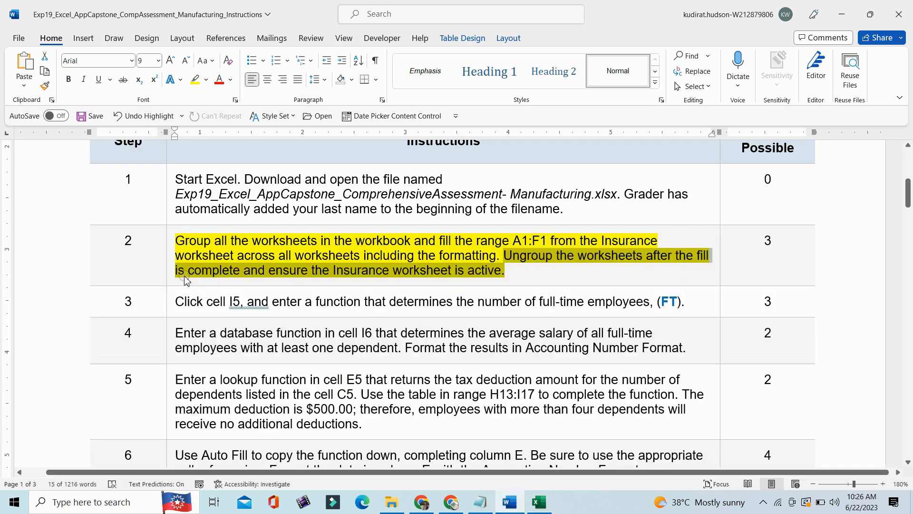
{"action": "right_click", "coordinate": [174, 283]}
{"action": "left_click", "coordinate": [231, 260]}
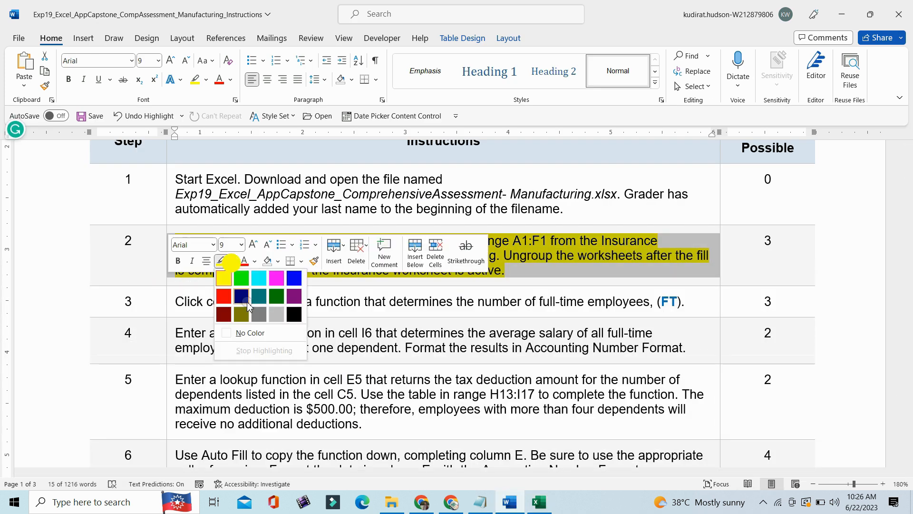
{"action": "left_click", "coordinate": [227, 334]}
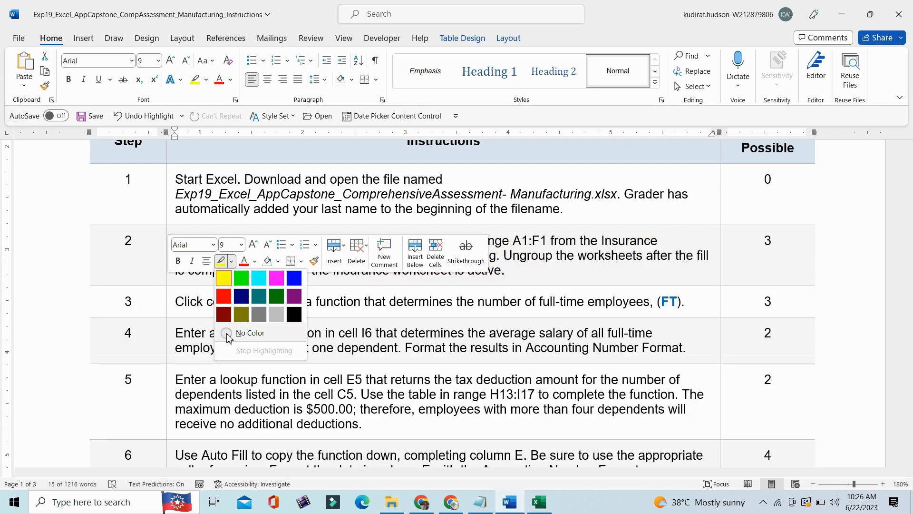
- Highlight the step 3 instruction about the number of full-time employees in yellow
{"action": "left_click", "coordinate": [172, 307]}
{"action": "left_click_drag", "start_coordinate": [909, 188], "coordinate": [909, 197]}
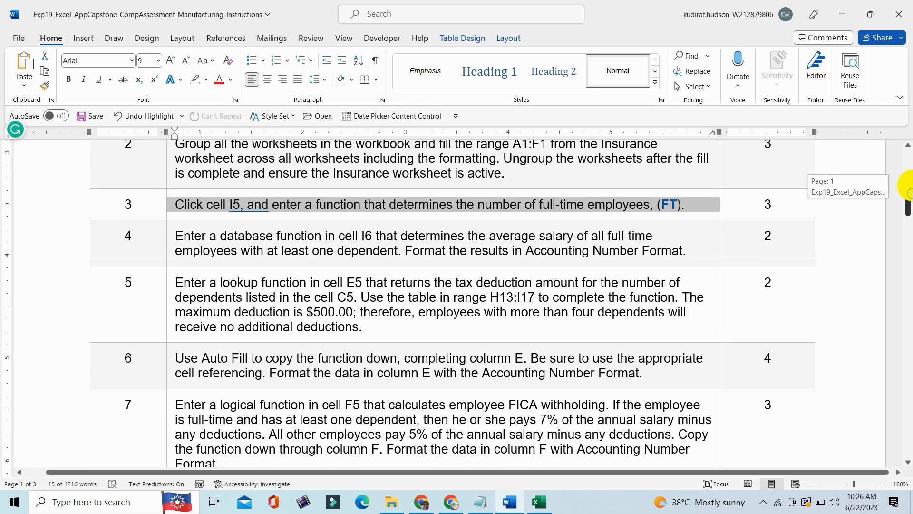
{"action": "left_click", "coordinate": [206, 79]}
{"action": "left_click", "coordinate": [198, 91]}
{"action": "left_click", "coordinate": [194, 205]}
{"action": "left_click_drag", "start_coordinate": [203, 204], "coordinate": [689, 202]}
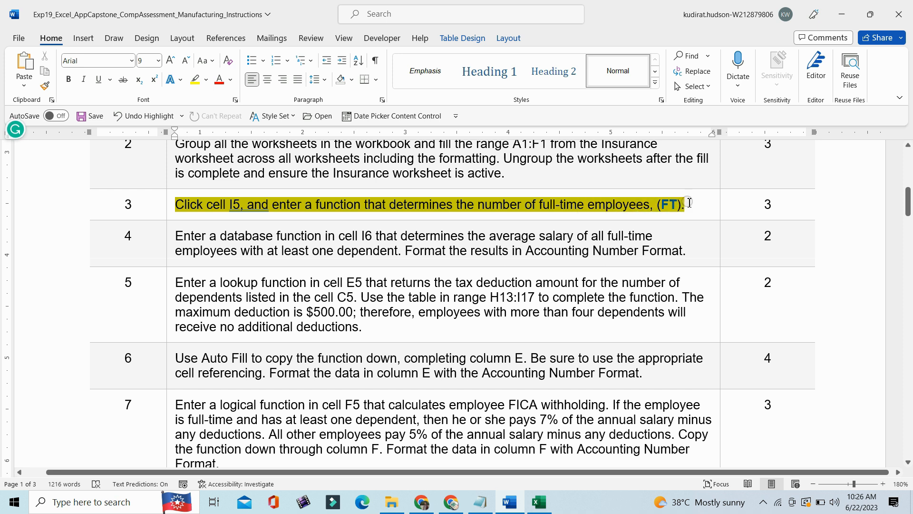
{"action": "left_click", "coordinate": [303, 204]}
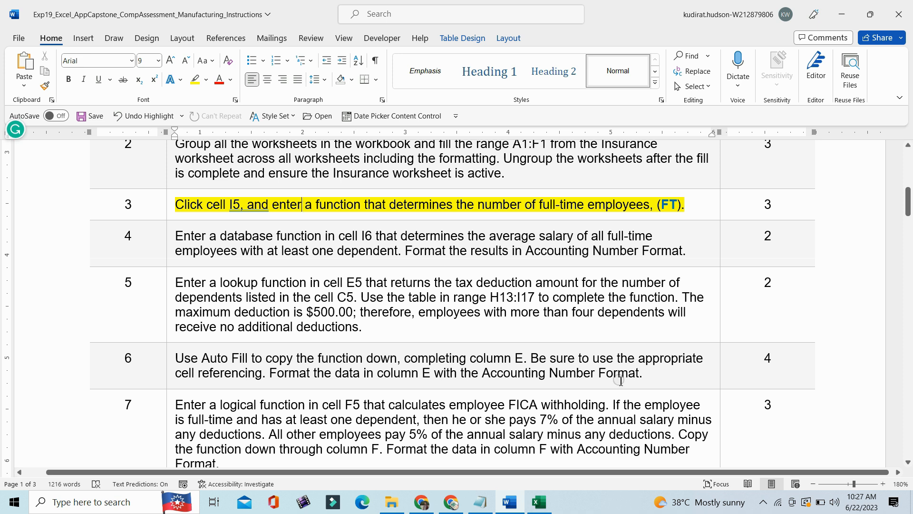
- Switch to the Excel workbook, select cell I5 on the Insurance worksheet, and recheck the step 3 instruction in Word before returning to Excel
{"action": "left_click", "coordinate": [539, 502]}
{"action": "left_click", "coordinate": [453, 204]}
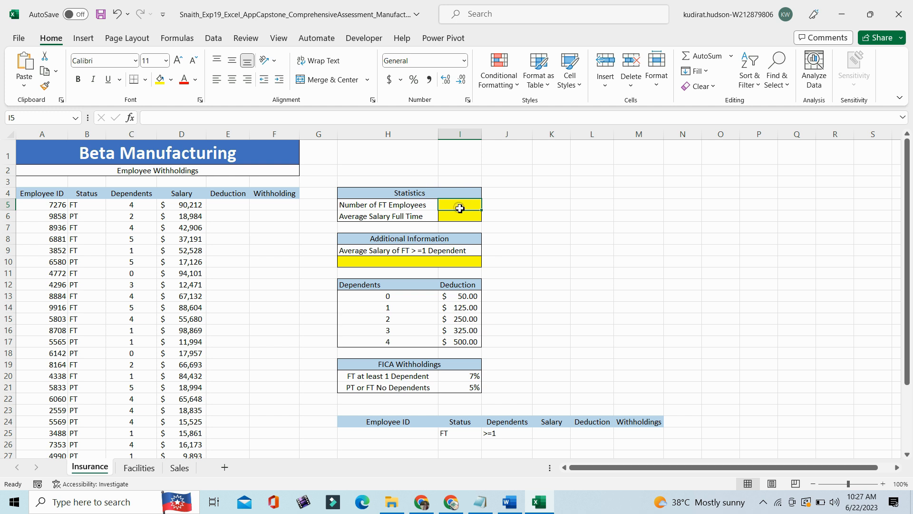
{"action": "left_click", "coordinate": [509, 502]}
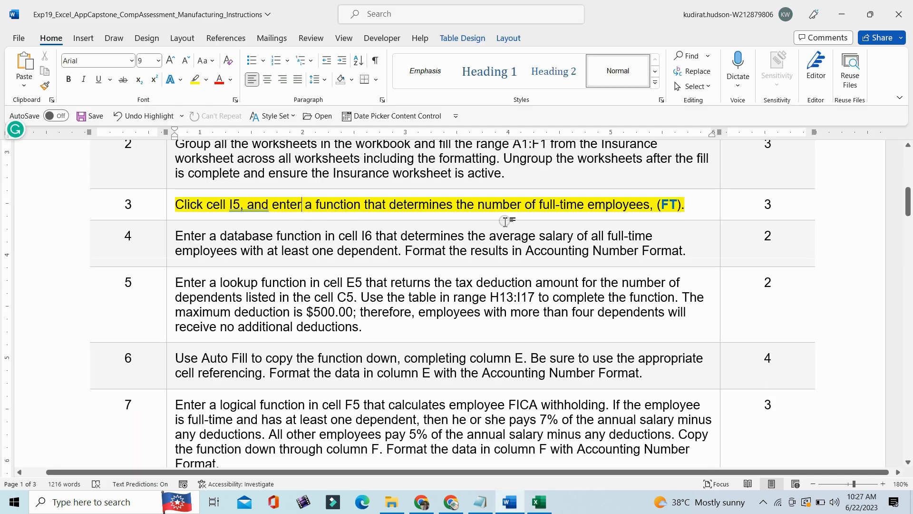
{"action": "left_click", "coordinate": [546, 497]}
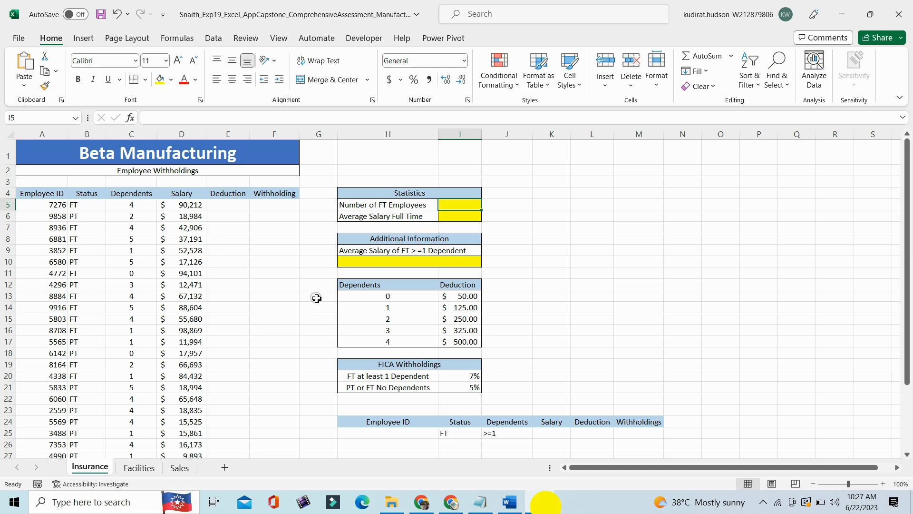
- Enter =COUNTIF(B5:B34,"FT") in cell I5 to count the full-time employees, and check the cell
{"action": "left_click", "coordinate": [183, 115]}
{"action": "type", "text": "=c"}
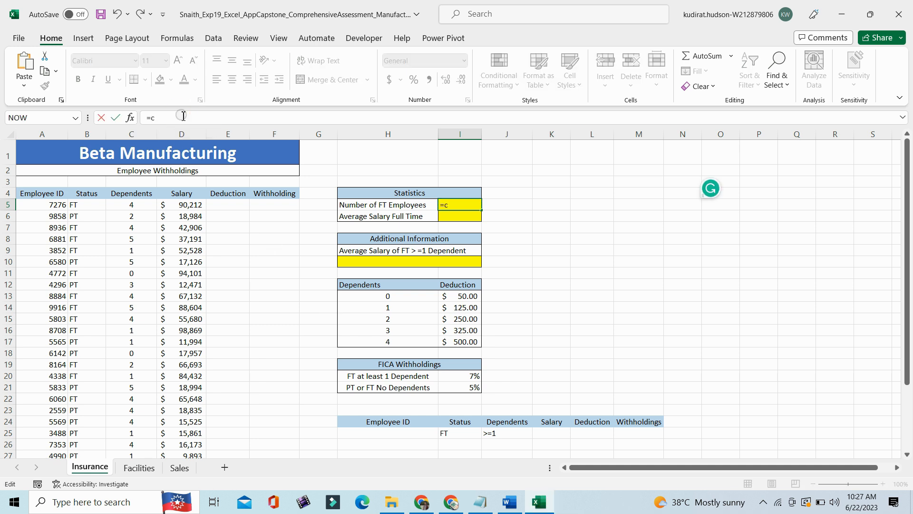
{"action": "type", "text": "ount"}
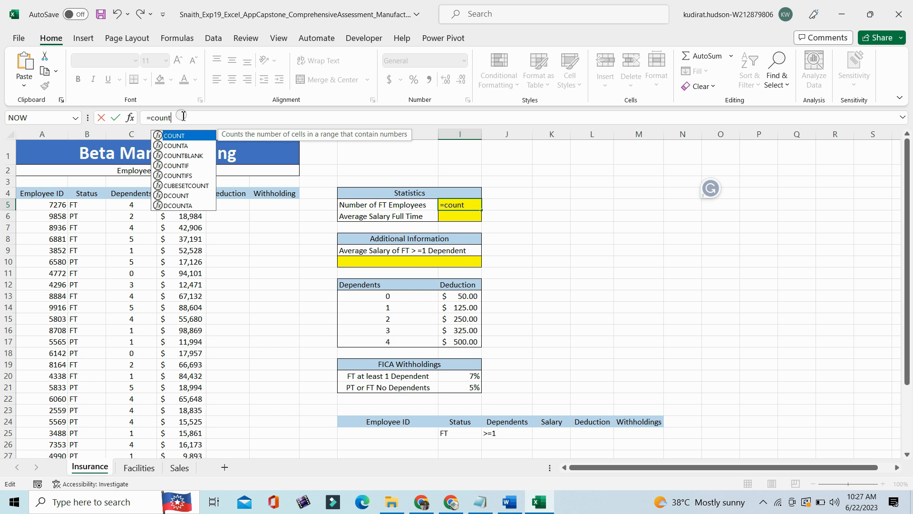
{"action": "type", "text": "if"}
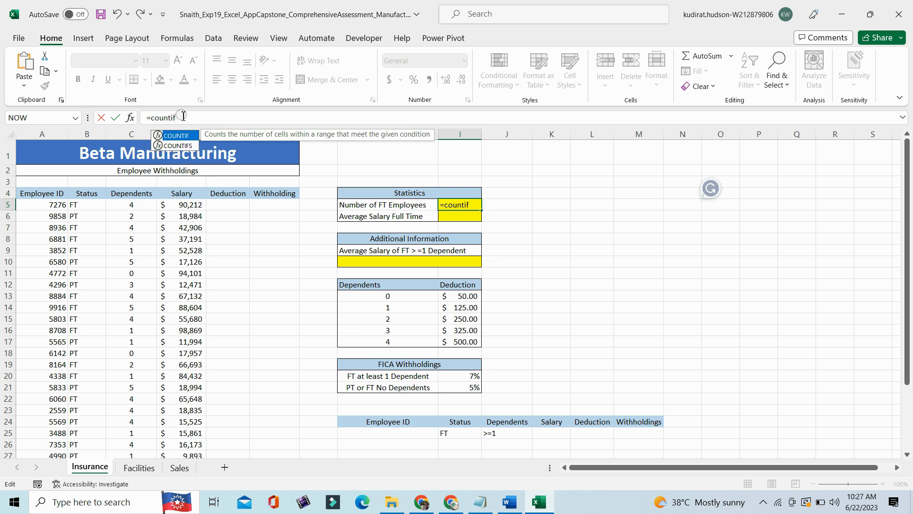
{"action": "double_click", "coordinate": [175, 136]}
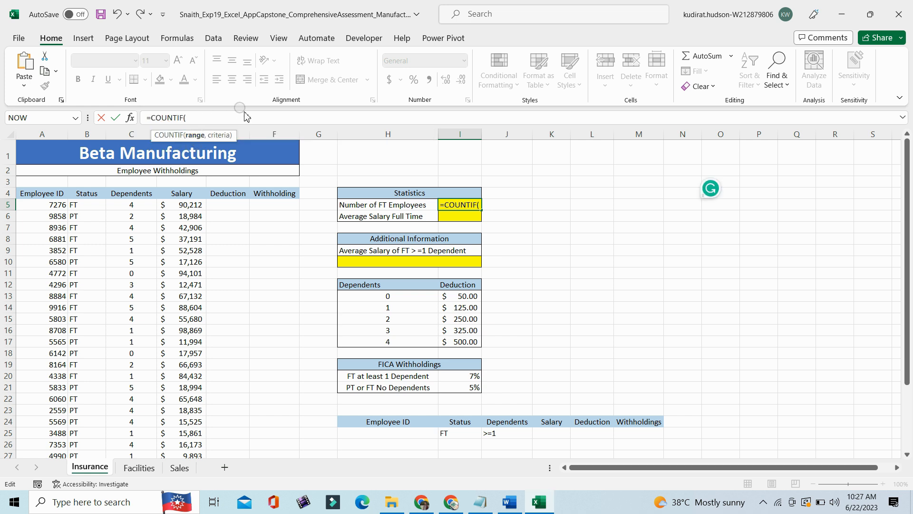
{"action": "left_click_drag", "start_coordinate": [90, 204], "coordinate": [88, 473]}
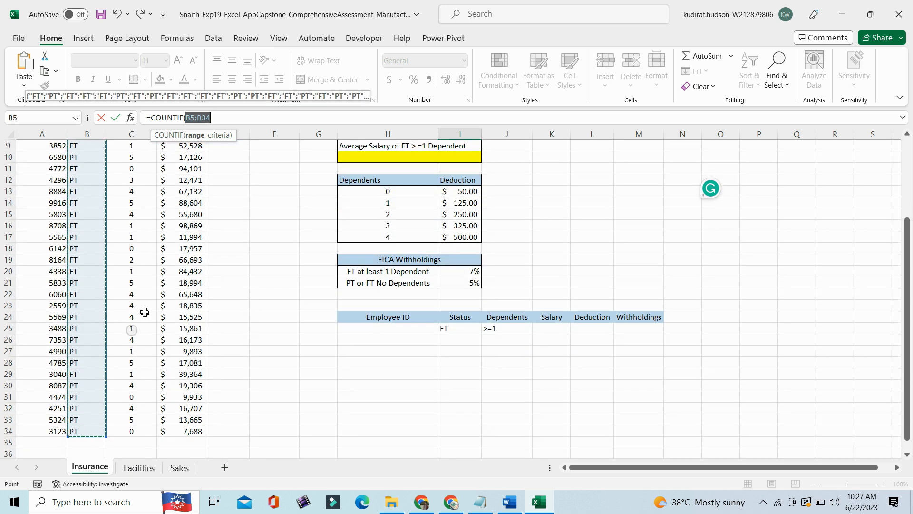
{"action": "left_click", "coordinate": [233, 119]}
{"action": "type", "text": ",\"FT"}
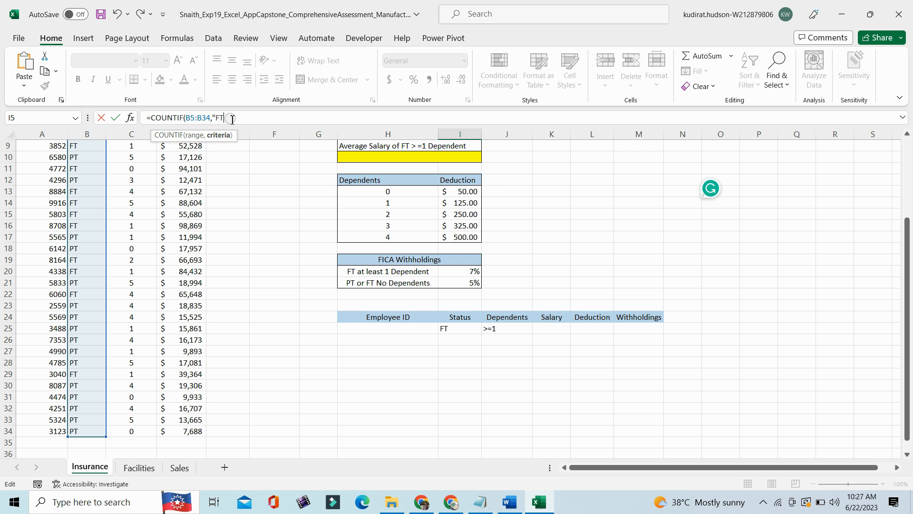
{"action": "type", "text": ")"}
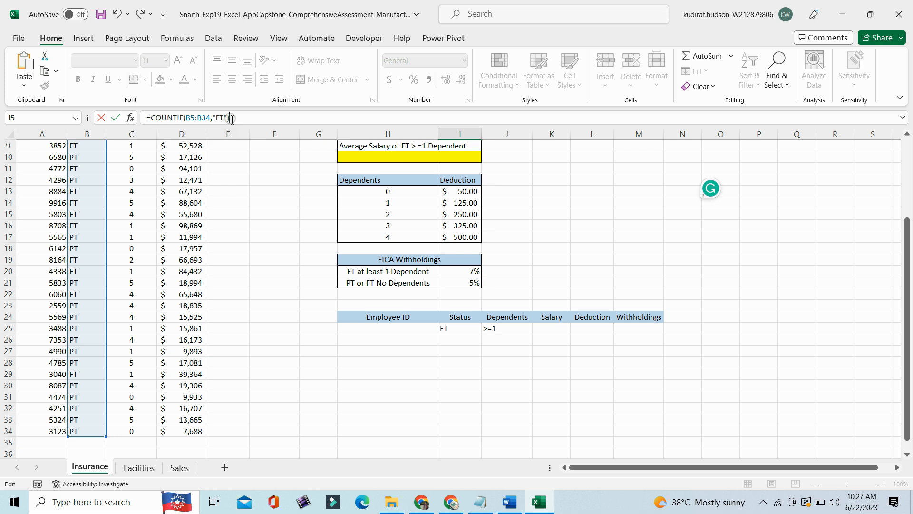
{"action": "key", "text": "Return"}
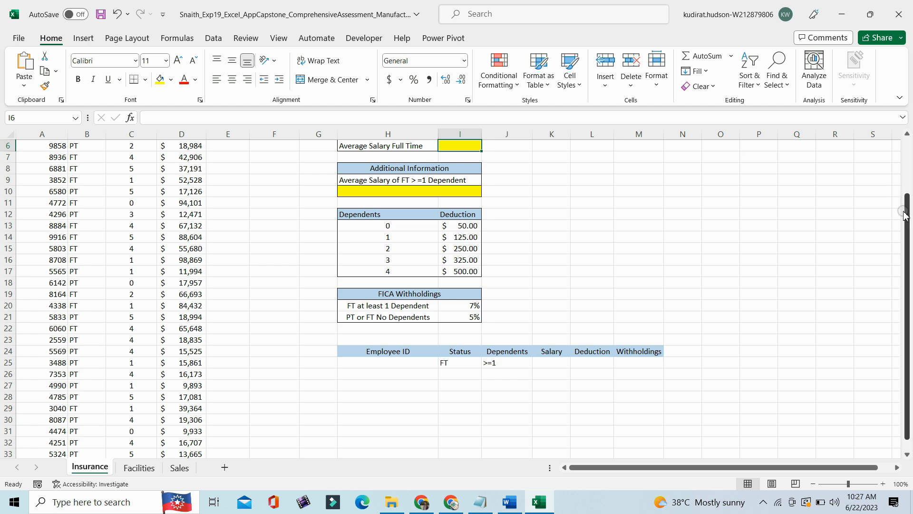
{"action": "scroll", "coordinate": [898, 200], "scroll_direction": "up", "scroll_amount": 2}
{"action": "left_click", "coordinate": [462, 207]}
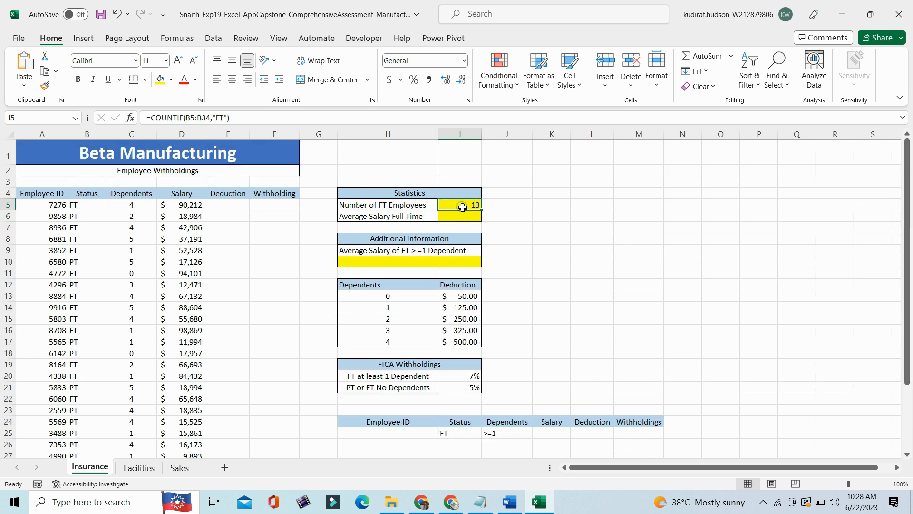
- Switch to the Word instructions and remove the yellow highlight from the step 3 instruction
{"action": "left_click", "coordinate": [509, 502]}
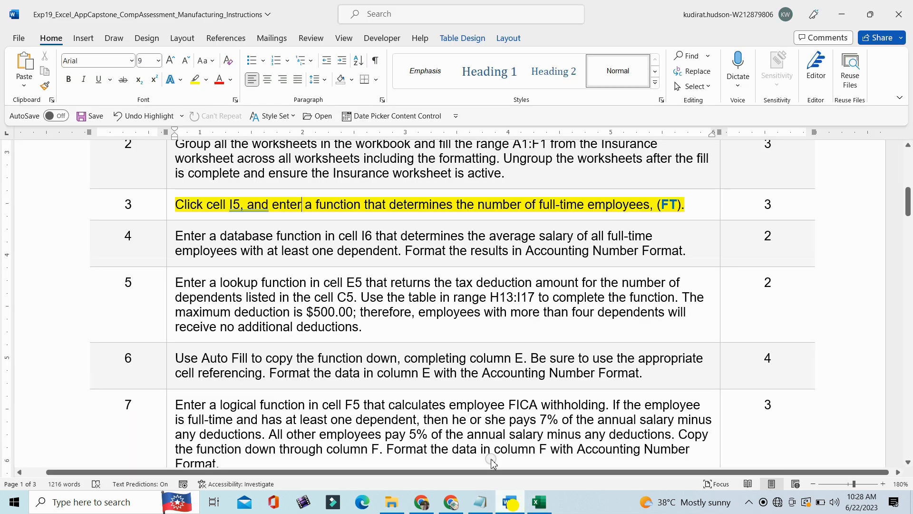
{"action": "left_click", "coordinate": [170, 212]}
{"action": "left_click", "coordinate": [231, 203]}
{"action": "left_click", "coordinate": [243, 268]}
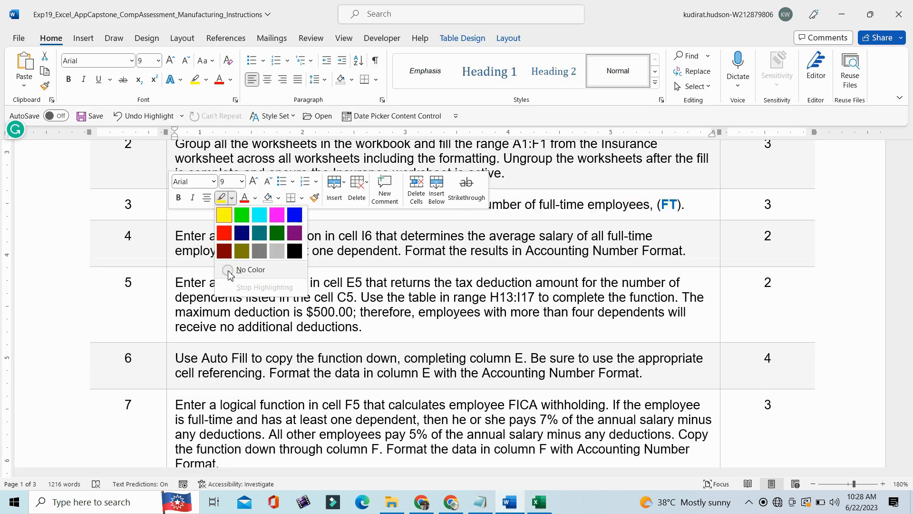
- Highlight the step 4 instruction about the average full-time salary in yellow and select its text for reading
{"action": "left_click", "coordinate": [173, 253]}
{"action": "left_click", "coordinate": [235, 234]}
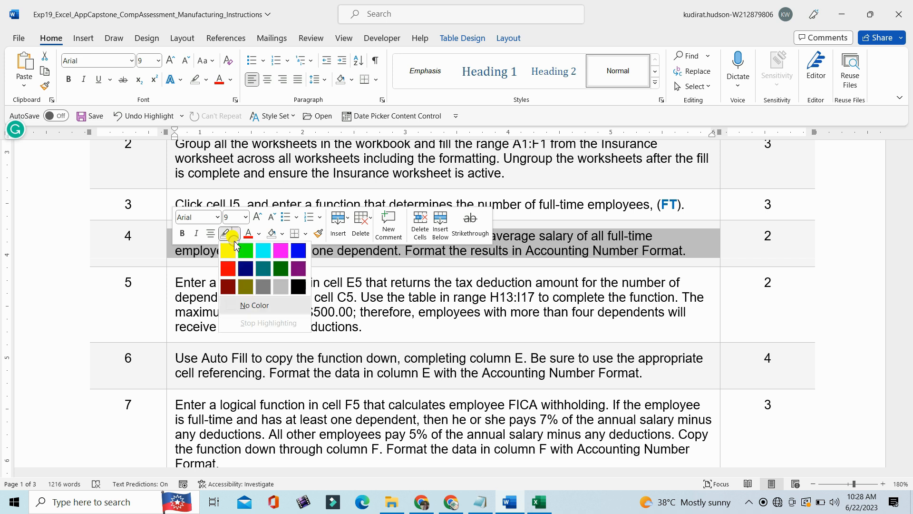
{"action": "left_click", "coordinate": [229, 249]}
{"action": "left_click_drag", "start_coordinate": [910, 206], "coordinate": [909, 210]}
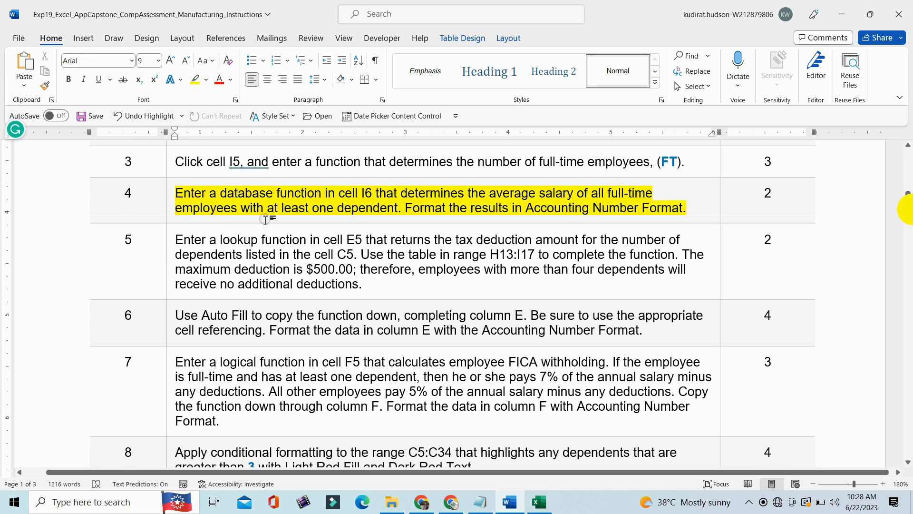
{"action": "left_click_drag", "start_coordinate": [177, 193], "coordinate": [694, 208]}
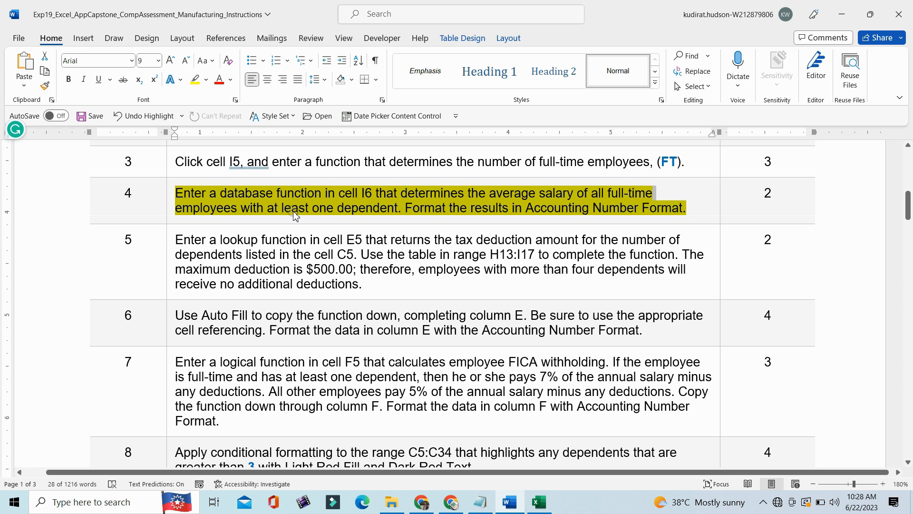
- Switch to the Excel workbook and start a DAVERAGE function in cell I6
{"action": "mouse_move", "coordinate": [545, 508]}
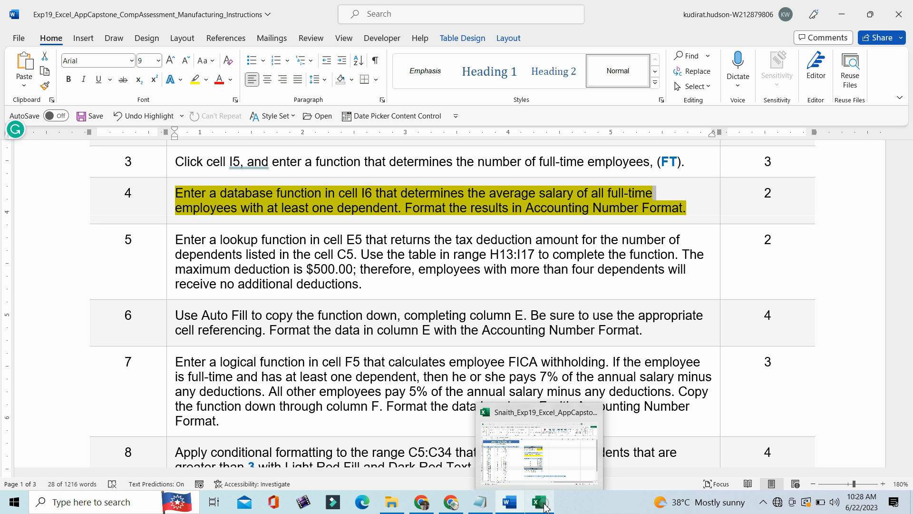
{"action": "left_click", "coordinate": [545, 508]}
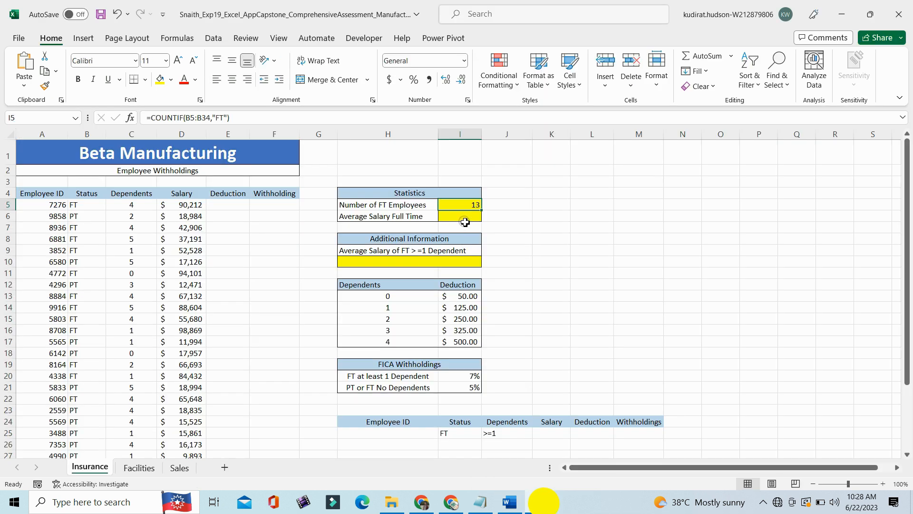
{"action": "left_click", "coordinate": [461, 217]}
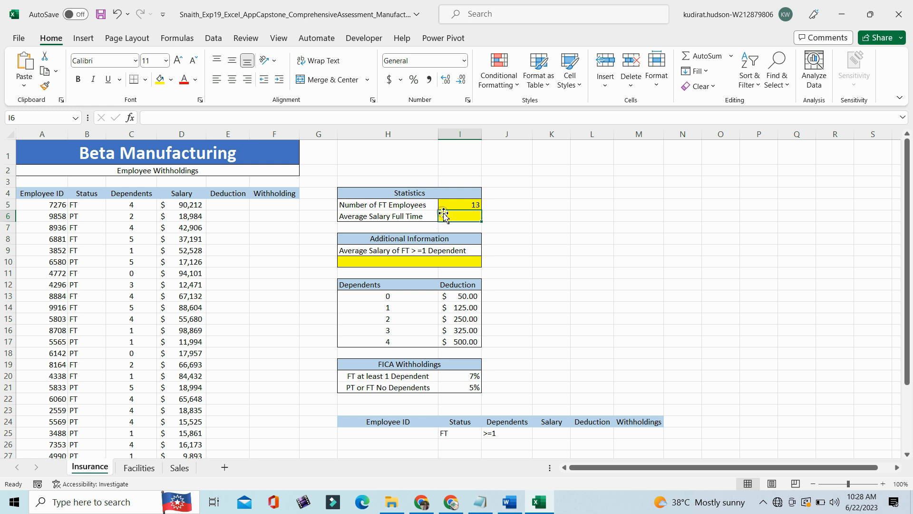
{"action": "type", "text": "D"}
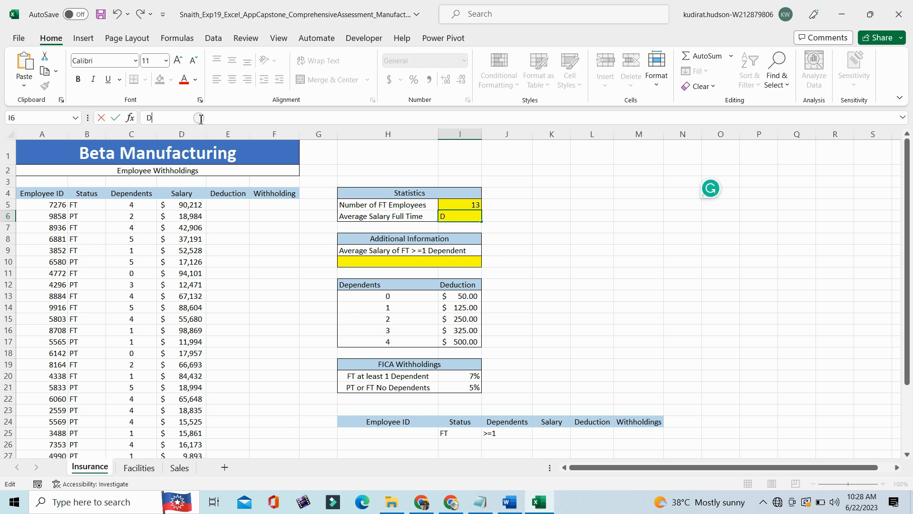
{"action": "key", "text": "BackSpace"}
{"action": "type", "text": "-"}
{"action": "key", "text": "BackSpace"}
{"action": "type", "text": "="}
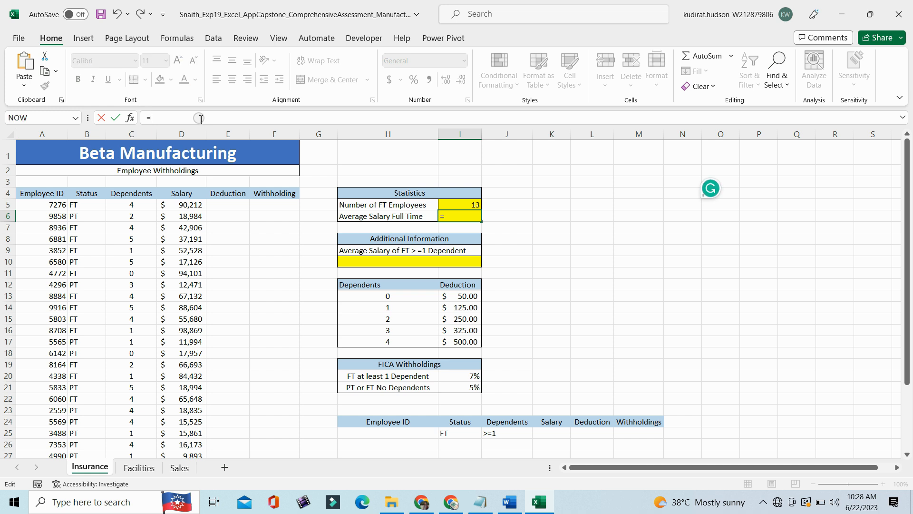
{"action": "type", "text": "DAVER"}
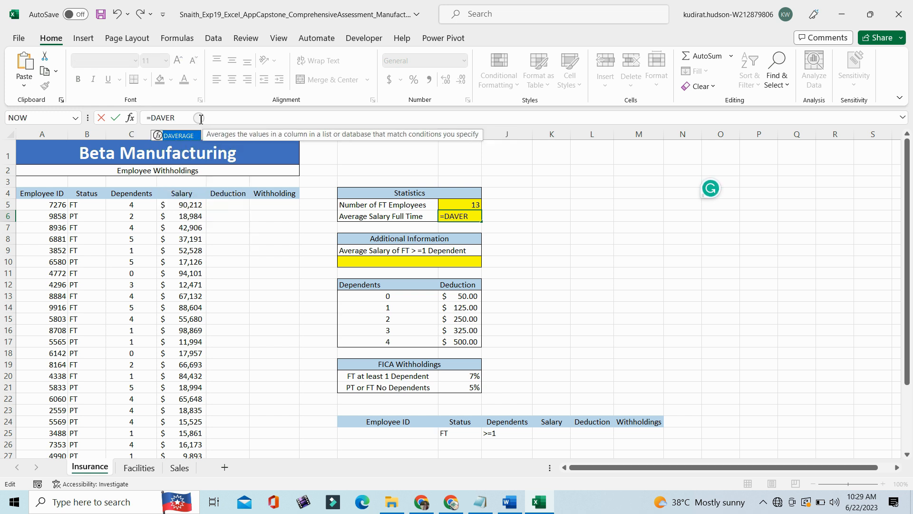
{"action": "double_click", "coordinate": [169, 135]}
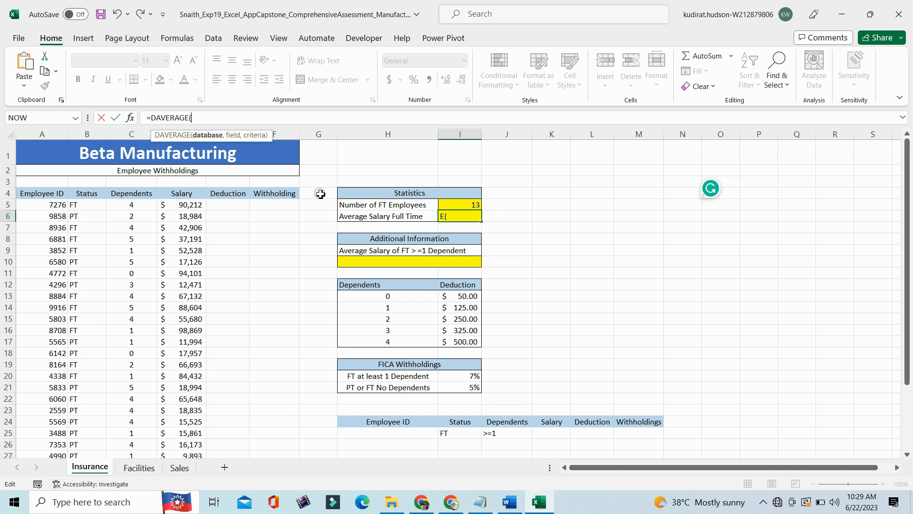
- Complete the DAVERAGE function in I6 with database B5:D34, field "Salary" and criteria H24:M25, and check the cell
{"action": "left_click_drag", "start_coordinate": [82, 205], "coordinate": [192, 431]}
{"action": "left_click", "coordinate": [233, 119]}
{"action": "type", "text": ",\"Salary"}
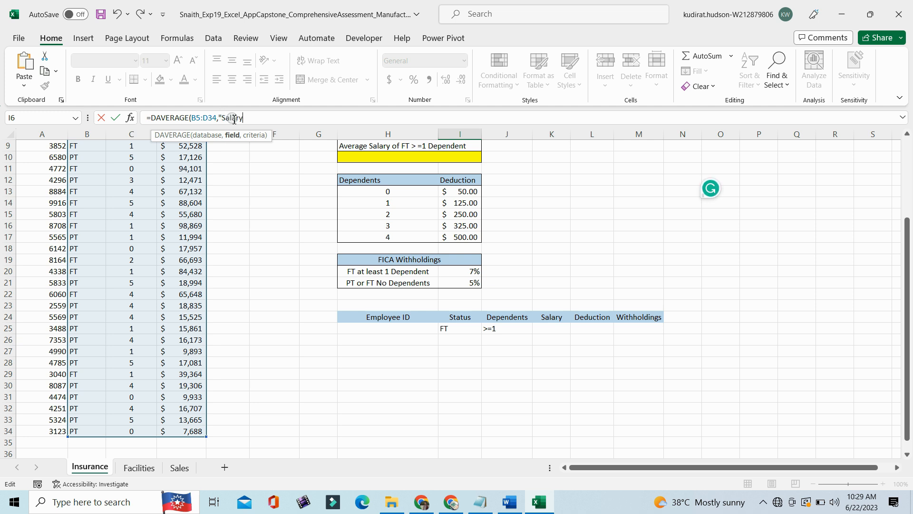
{"action": "type", "text": ","}
{"action": "left_click_drag", "start_coordinate": [368, 320], "coordinate": [634, 327]}
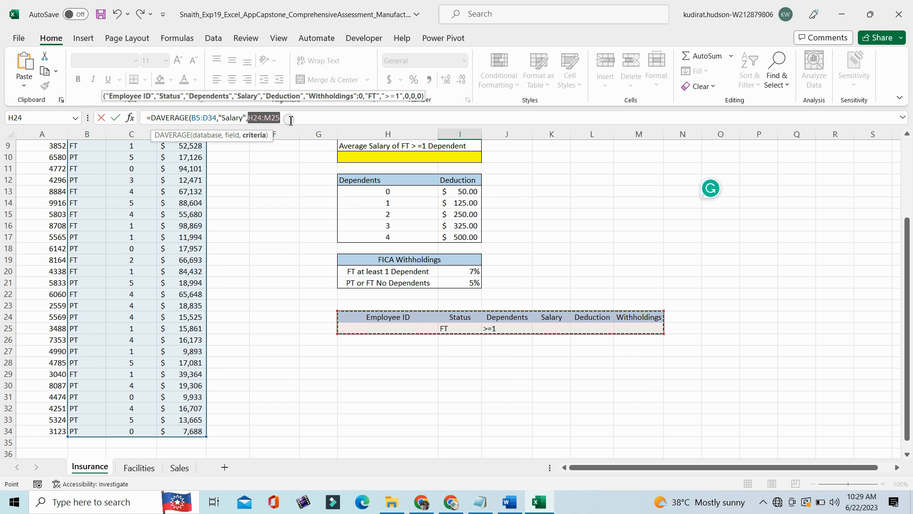
{"action": "left_click", "coordinate": [288, 117]}
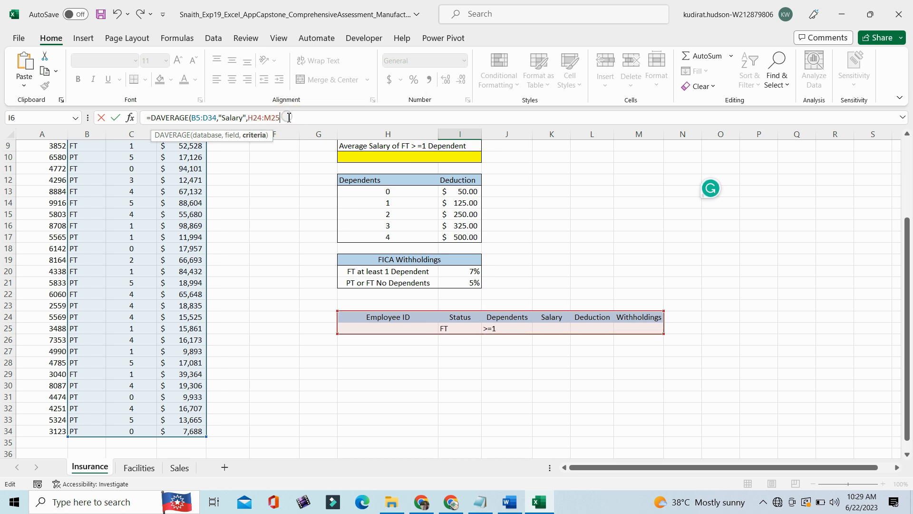
{"action": "type", "text": ")"}
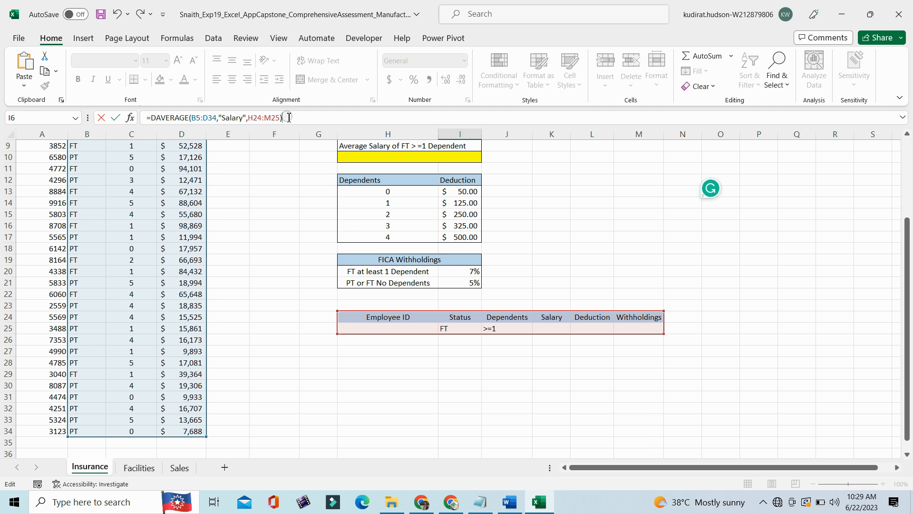
{"action": "key", "text": "Return"}
{"action": "left_click", "coordinate": [908, 221]}
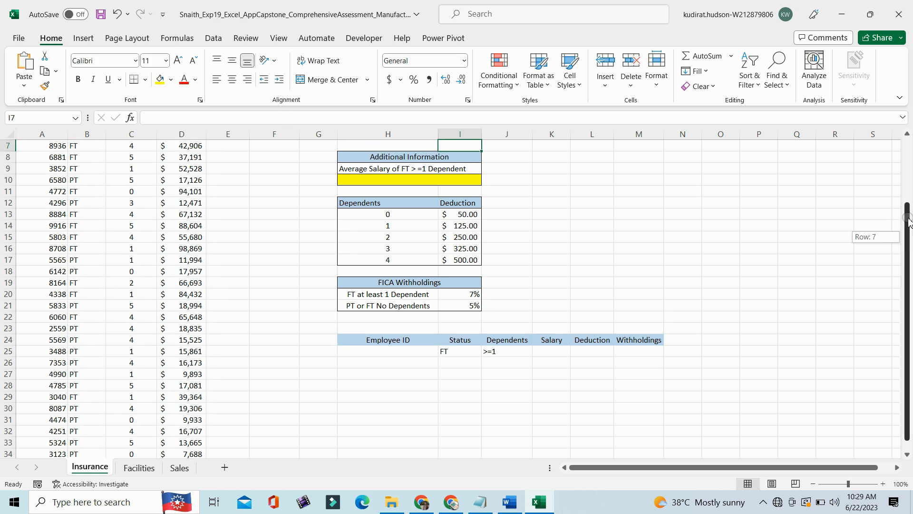
{"action": "left_click_drag", "start_coordinate": [908, 221], "coordinate": [904, 228]}
{"action": "left_click", "coordinate": [467, 216]}
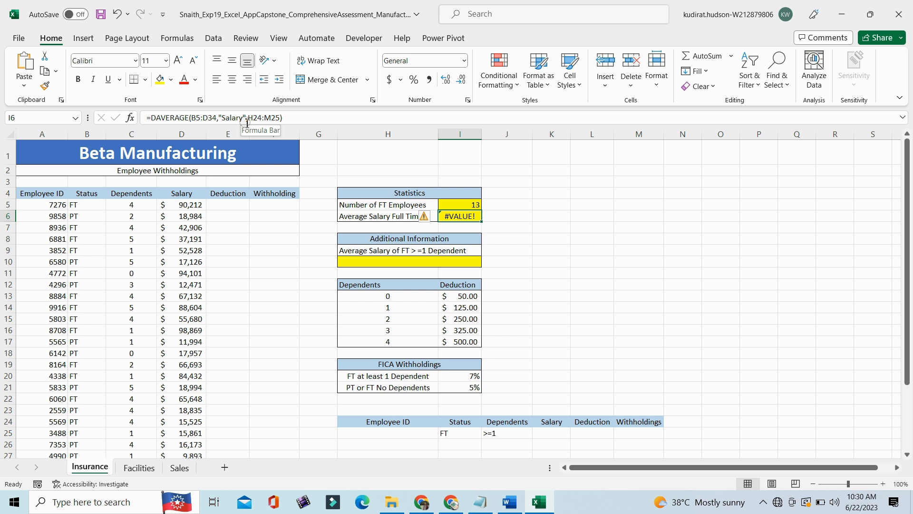
- Change the start of the DAVERAGE database range in I6 to B4 so it includes the header row, and reselect the cell
{"action": "left_click", "coordinate": [296, 117]}
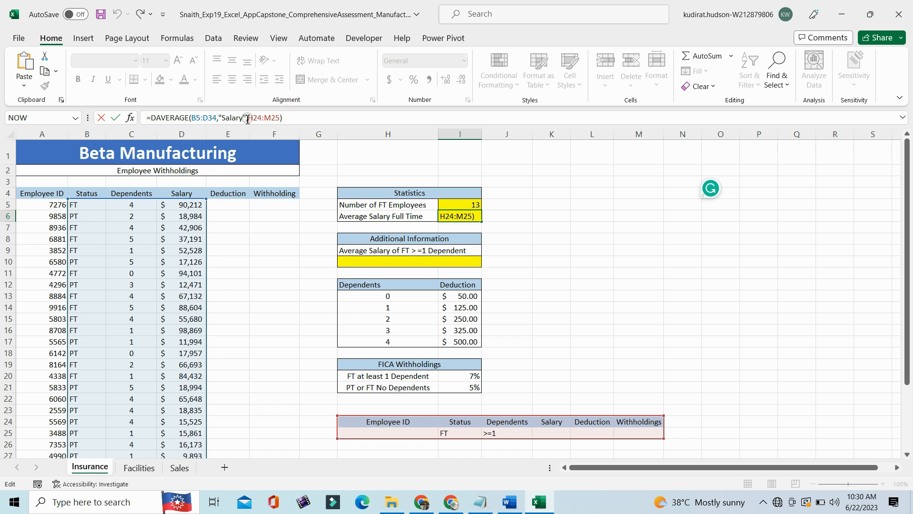
{"action": "left_click", "coordinate": [210, 123]}
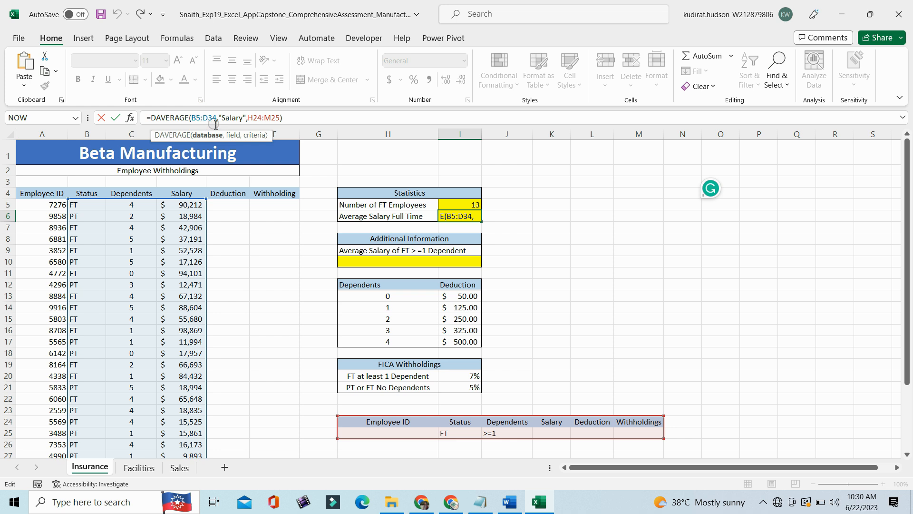
{"action": "key", "text": "BackSpace"}
{"action": "key", "text": "BackSpace"}
{"action": "type", "text": "B4"}
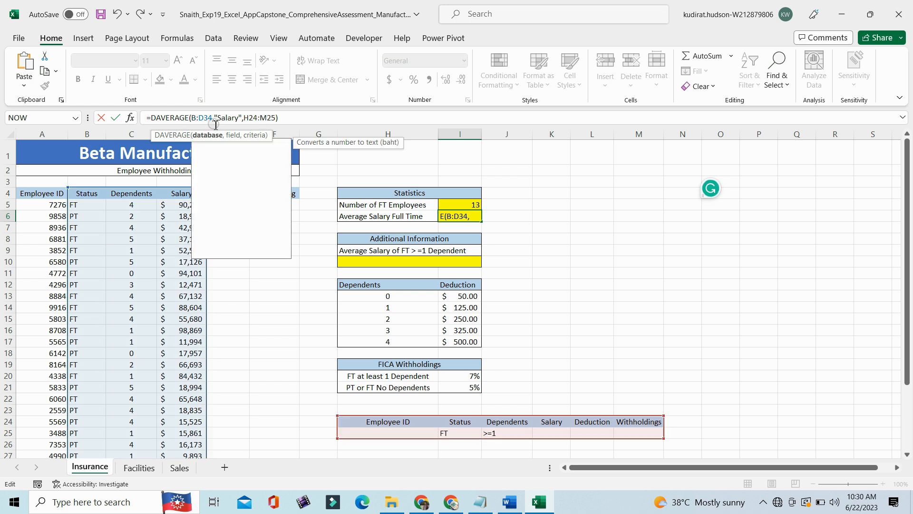
{"action": "key", "text": "Return"}
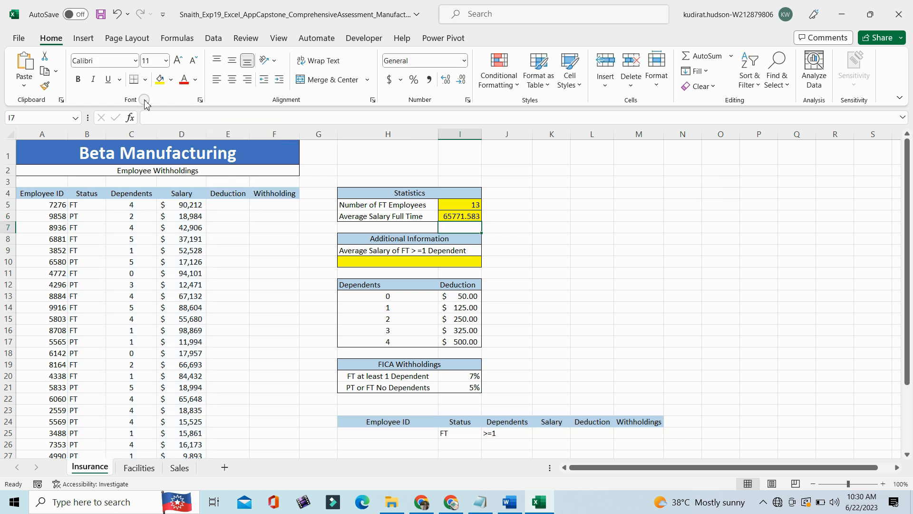
{"action": "left_click", "coordinate": [460, 217]}
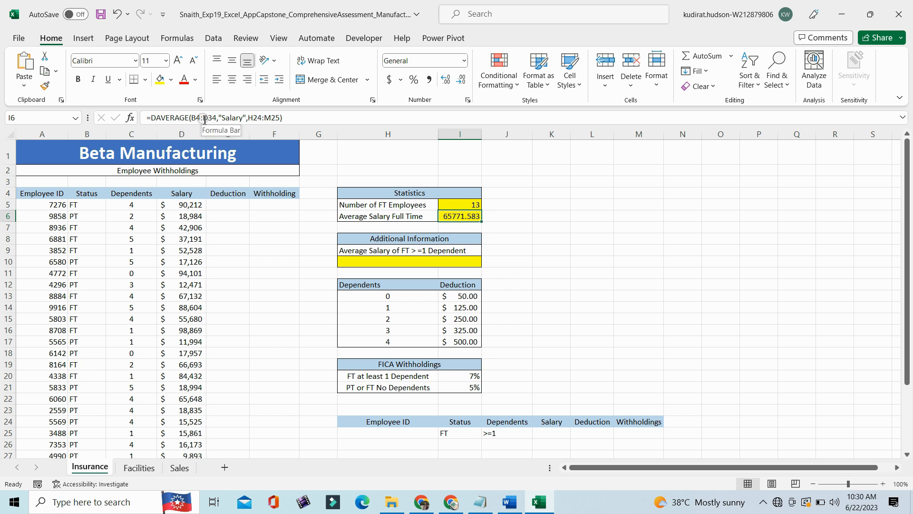
- Check the arguments of the DAVERAGE formula in I6 and apply the Accounting number format to the cell
{"action": "left_click", "coordinate": [204, 118]}
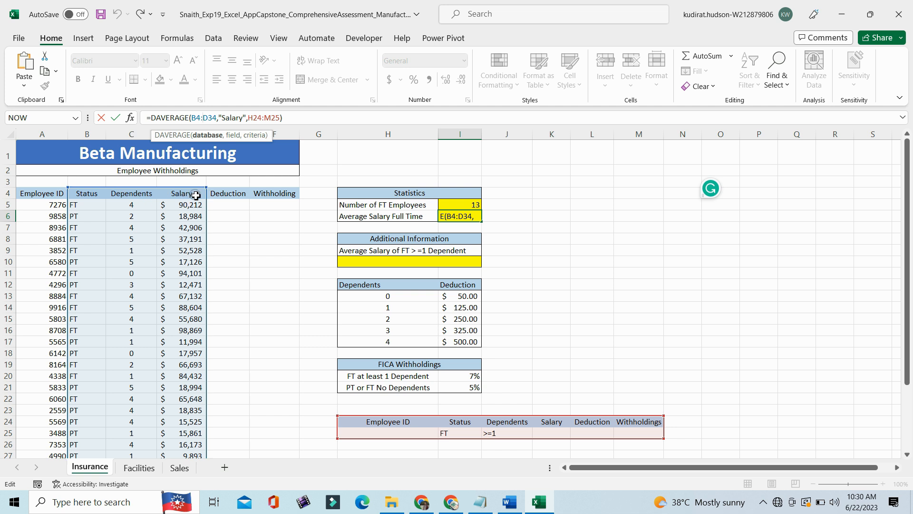
{"action": "left_click", "coordinate": [263, 117]}
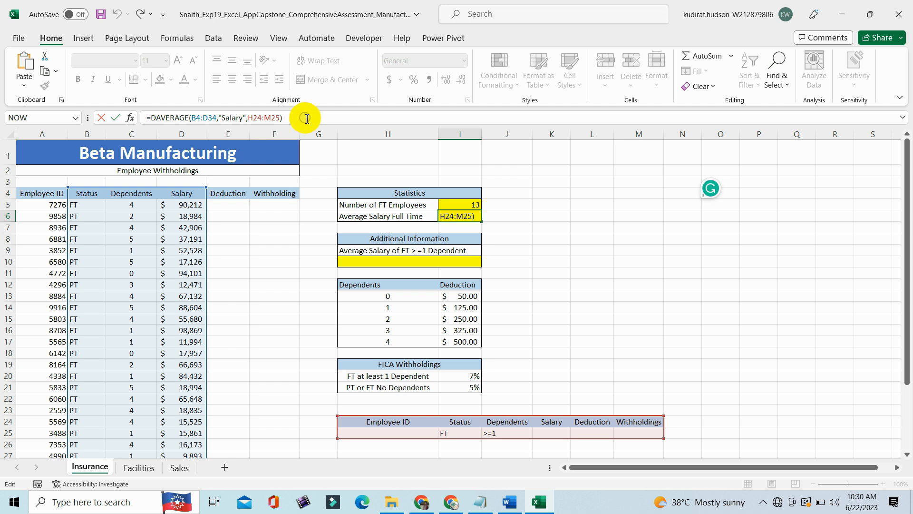
{"action": "key", "text": "Return"}
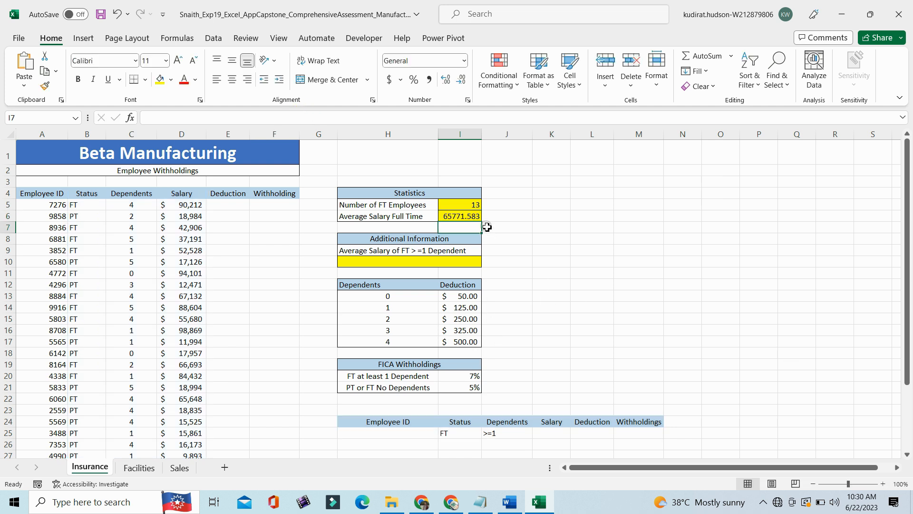
{"action": "key", "text": "Up"}
{"action": "left_click", "coordinate": [464, 60]}
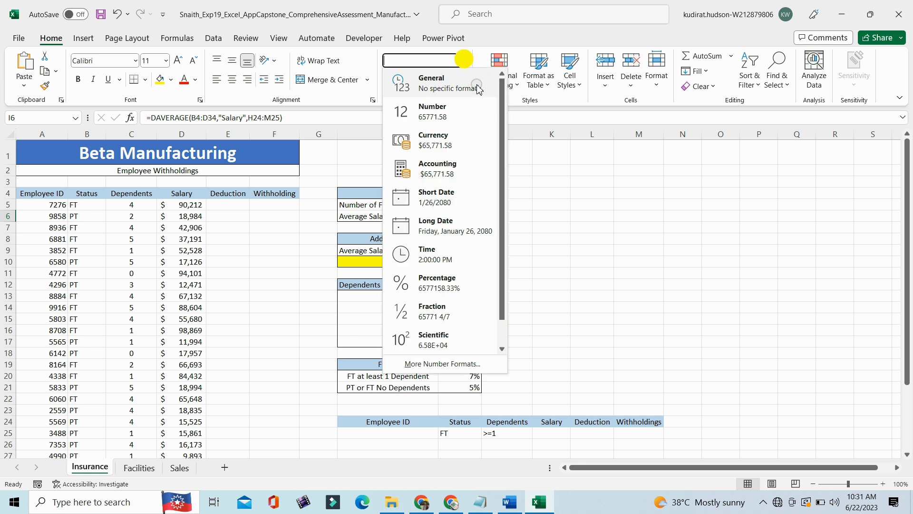
{"action": "left_click", "coordinate": [442, 169]}
{"action": "left_click", "coordinate": [511, 227]}
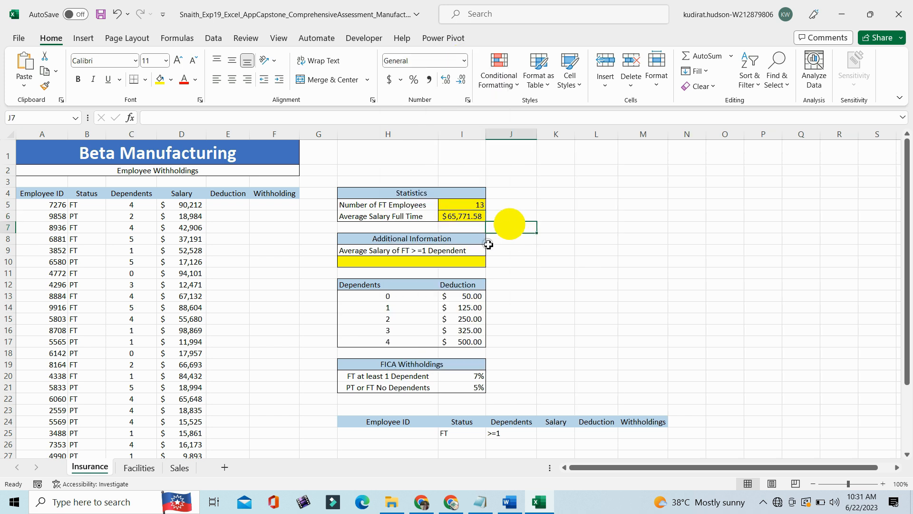
- Reduce the average salary in I6 to zero decimal places and save the workbook
{"action": "left_click", "coordinate": [463, 217]}
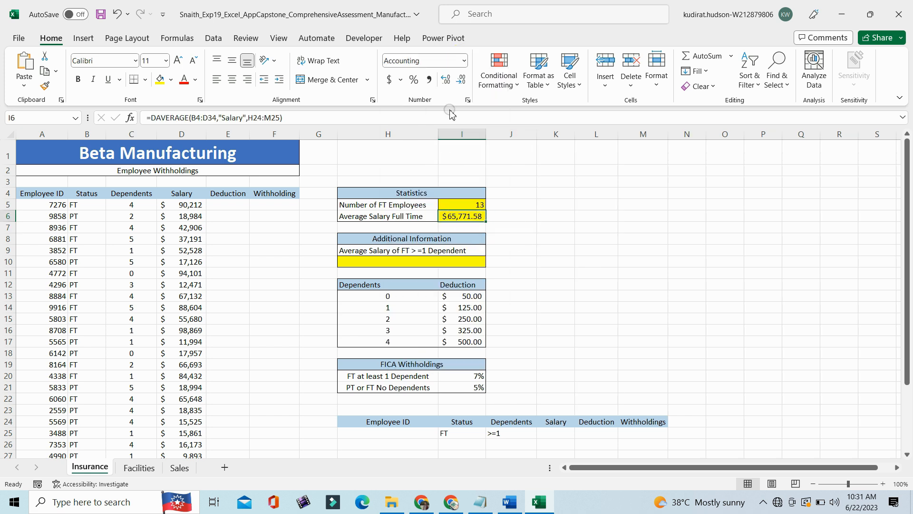
{"action": "left_click", "coordinate": [460, 79]}
{"action": "left_click", "coordinate": [518, 246]}
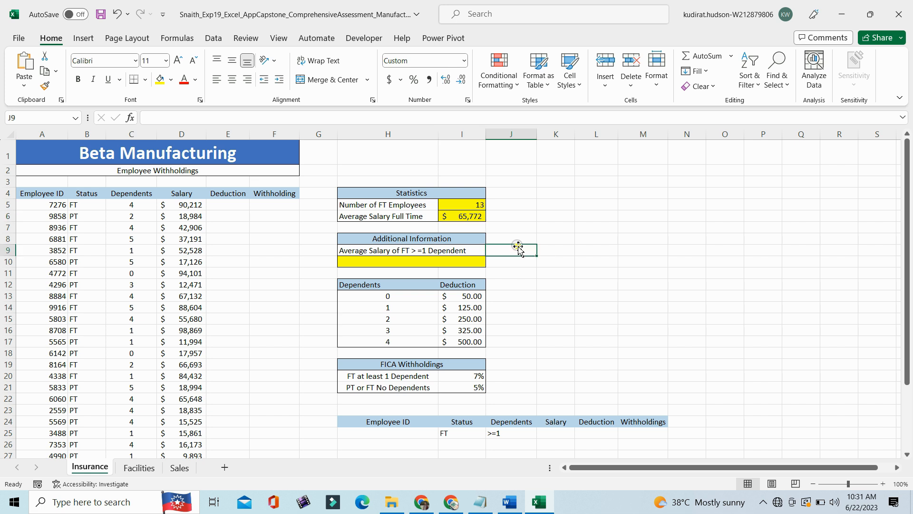
{"action": "left_click", "coordinate": [476, 220]}
{"action": "left_click", "coordinate": [100, 14]}
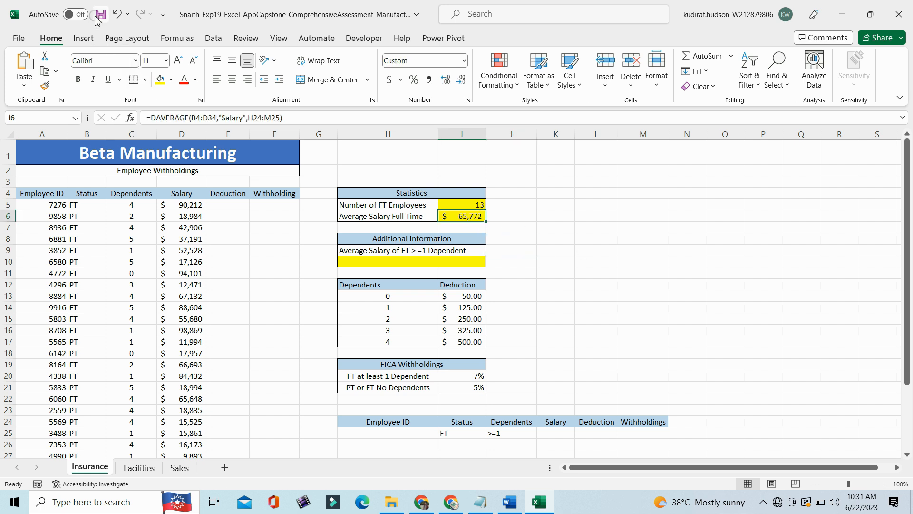
- Switch to the Word instructions and select the step 4 sentence about Accounting Number Format for reading
{"action": "left_click", "coordinate": [510, 503]}
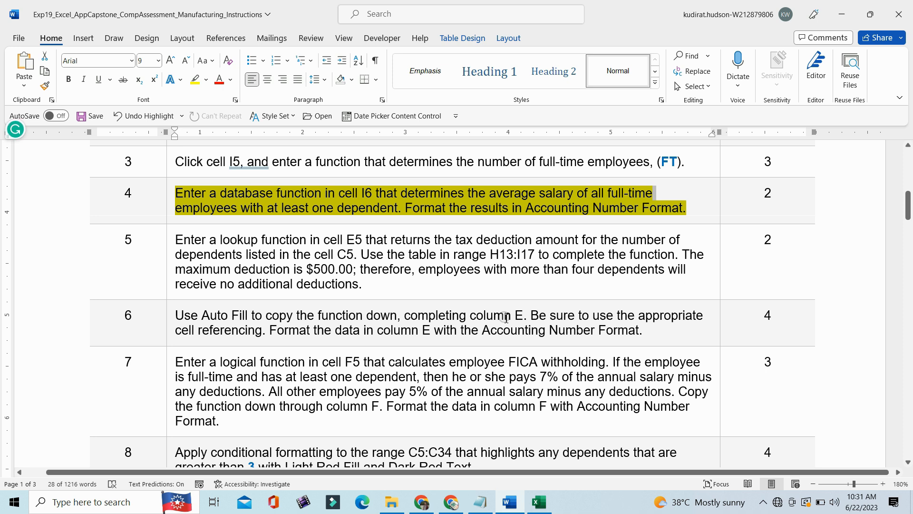
{"action": "left_click", "coordinate": [410, 209]}
{"action": "left_click_drag", "start_coordinate": [405, 207], "coordinate": [682, 208]}
- Switch to the Excel workbook and undo the decimal reduction in cell I6
{"action": "left_click", "coordinate": [538, 501]}
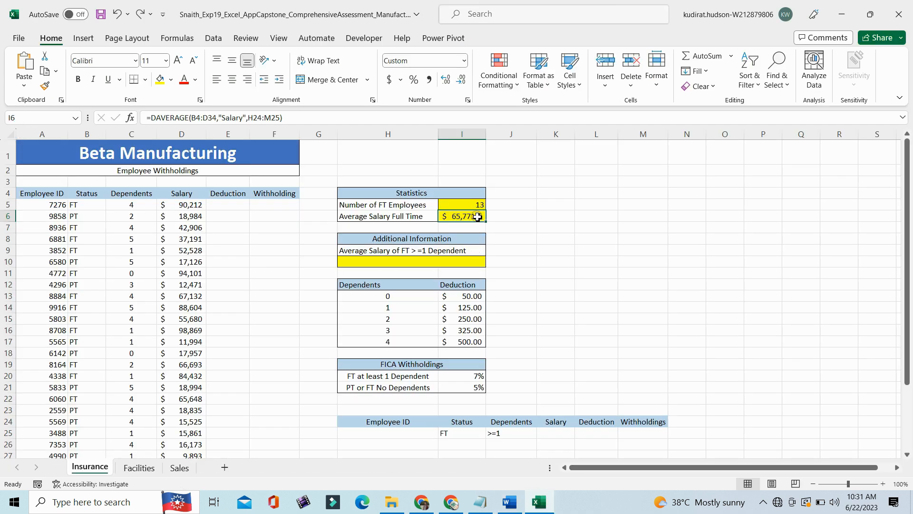
{"action": "key", "text": "ctrl+z"}
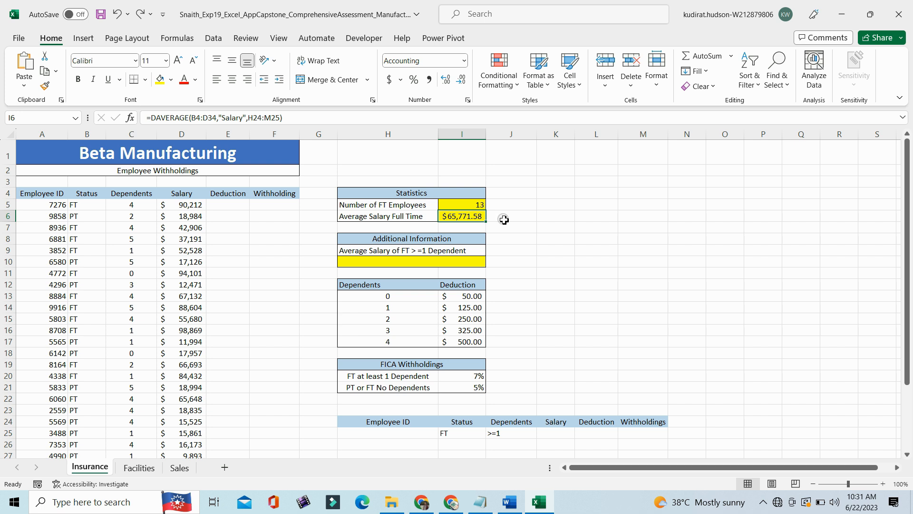
{"action": "left_click", "coordinate": [495, 216]}
{"action": "left_click", "coordinate": [466, 214]}
{"action": "left_click", "coordinate": [445, 261]}
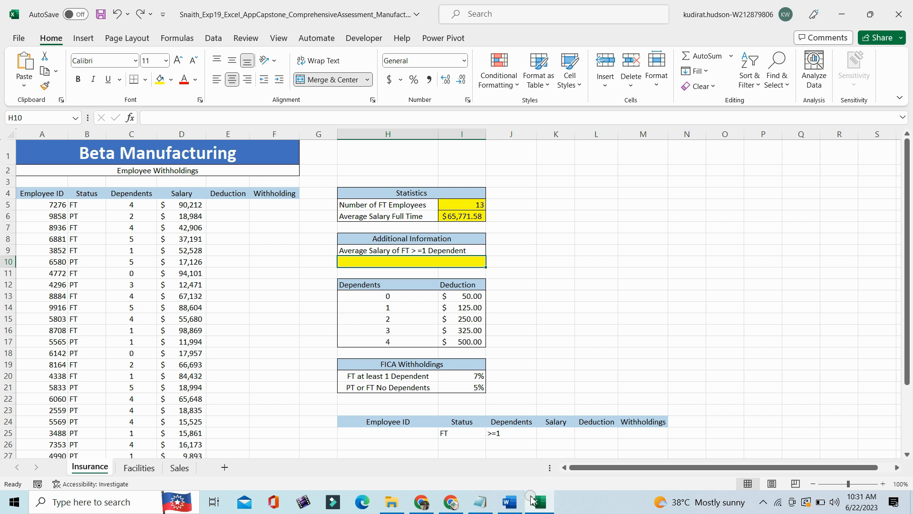
- Switch to the Word instructions and remove the highlight from the step 4 instruction
{"action": "left_click", "coordinate": [509, 502]}
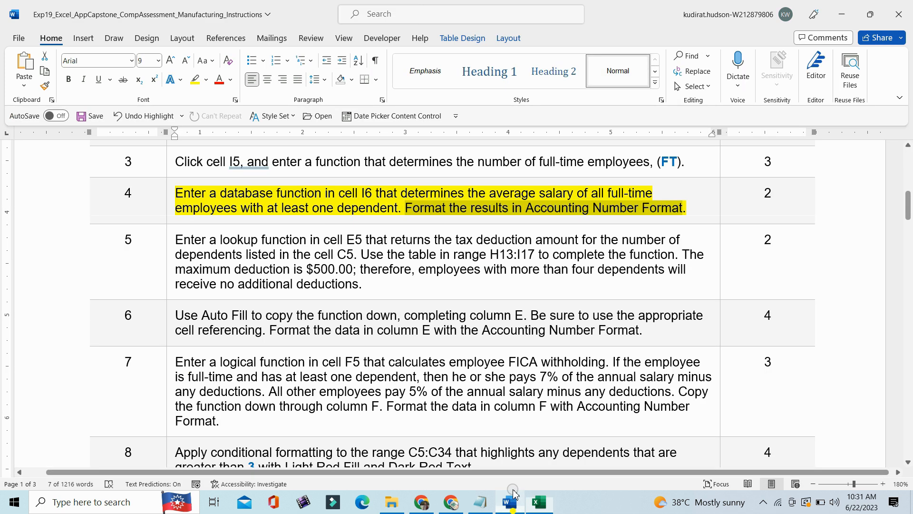
{"action": "left_click", "coordinate": [171, 222]}
{"action": "left_click", "coordinate": [233, 200]}
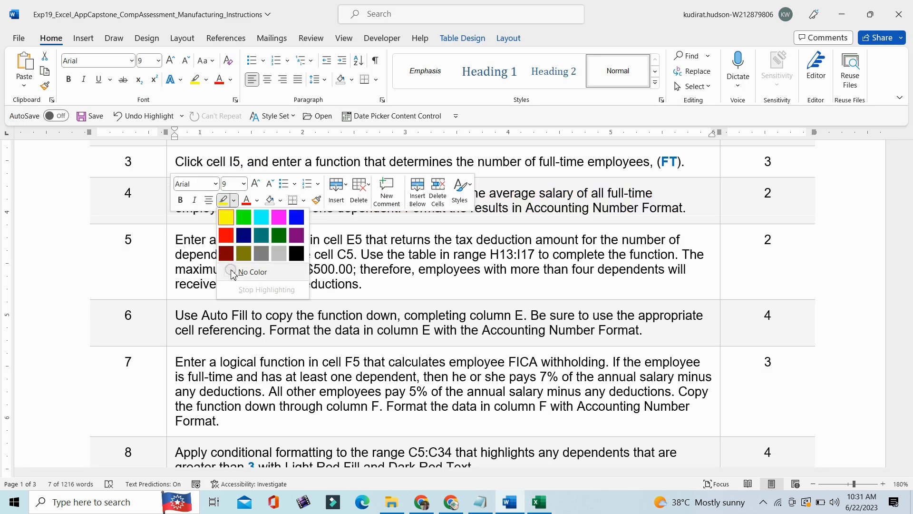
{"action": "left_click", "coordinate": [233, 272]}
- Highlight the step 5 instruction about the lookup function in yellow and select its text for reading
{"action": "triple_click", "coordinate": [227, 264]}
{"action": "left_click", "coordinate": [233, 249]}
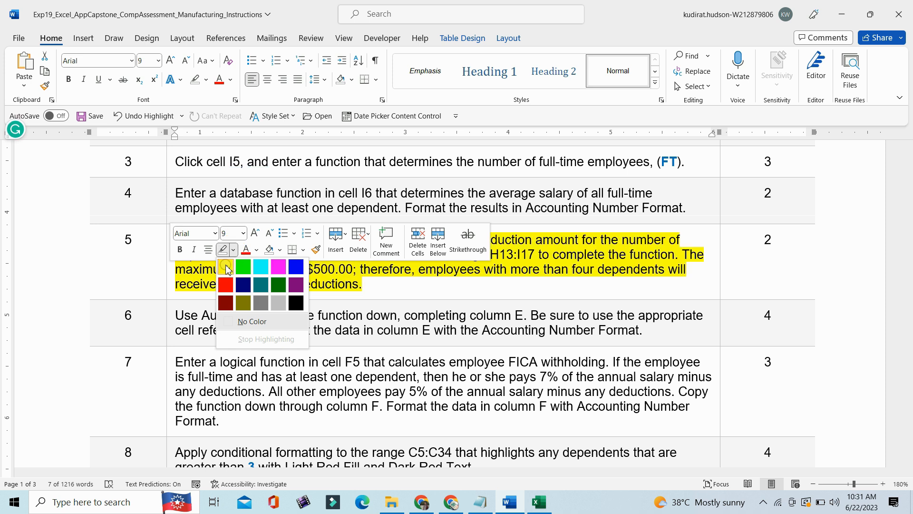
{"action": "left_click", "coordinate": [226, 267]}
{"action": "scroll", "coordinate": [214, 214], "scroll_direction": "down", "scroll_amount": 1}
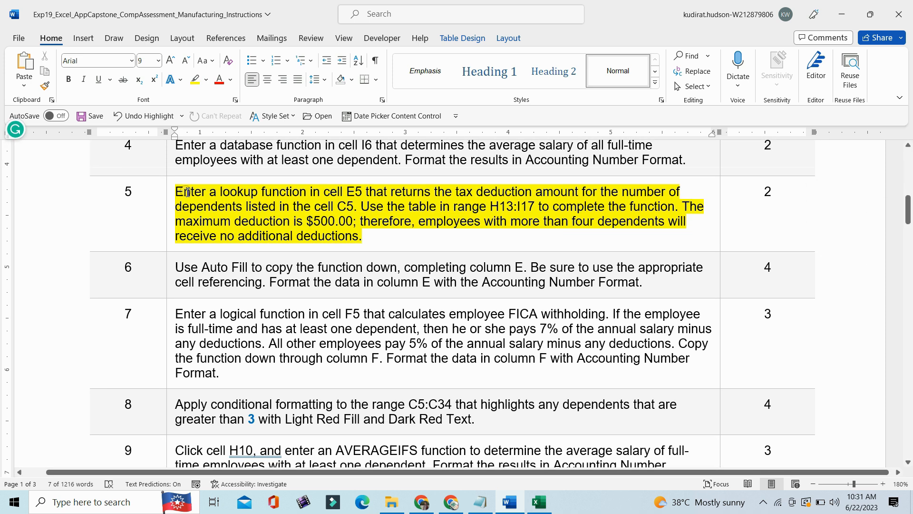
{"action": "left_click_drag", "start_coordinate": [176, 191], "coordinate": [386, 237]}
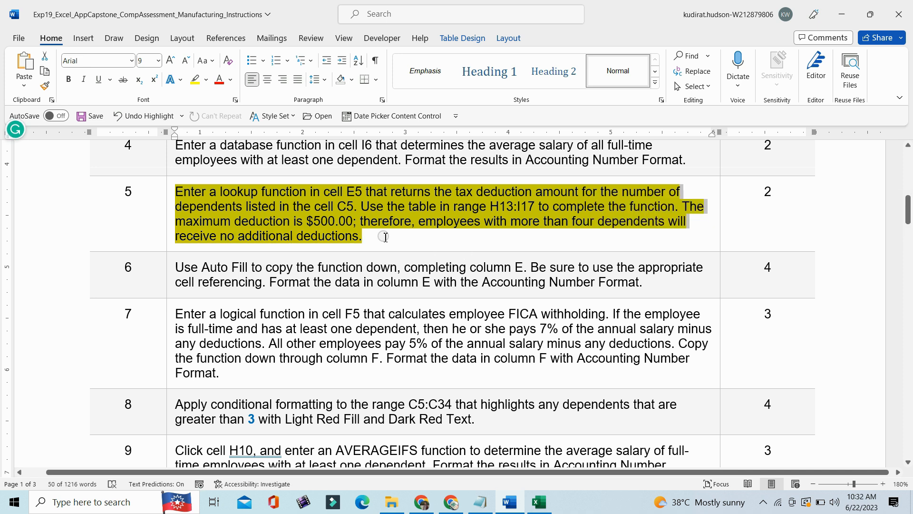
{"action": "left_click", "coordinate": [385, 237]}
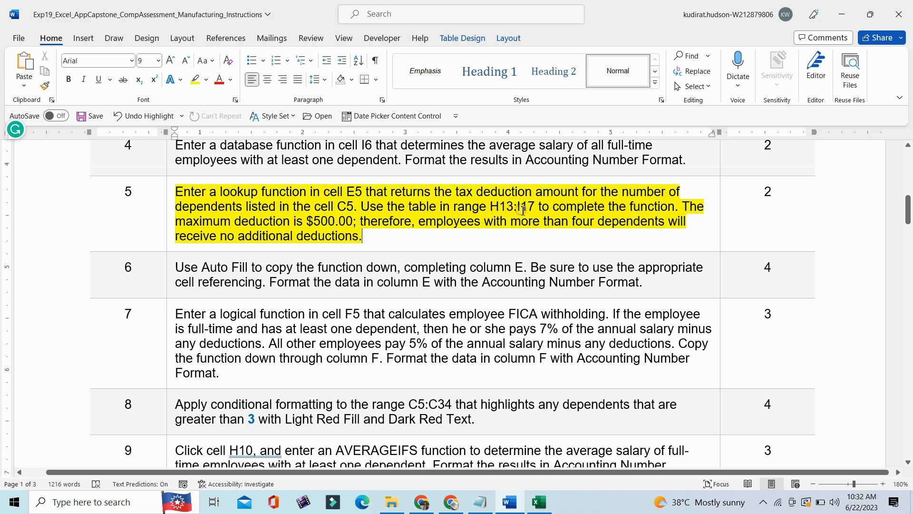
- Select cell E5 in the Excel workbook and return to Word to reread the step 5 instruction
{"action": "left_click", "coordinate": [539, 502]}
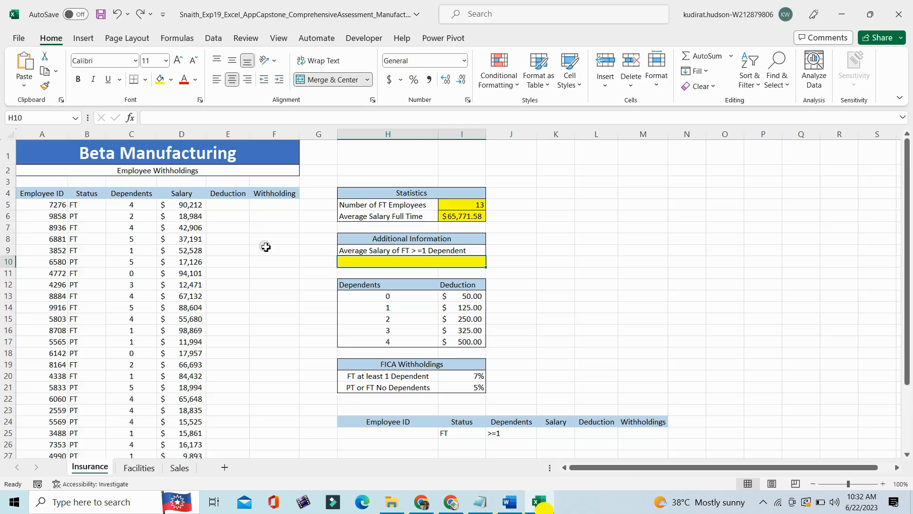
{"action": "left_click", "coordinate": [232, 205]}
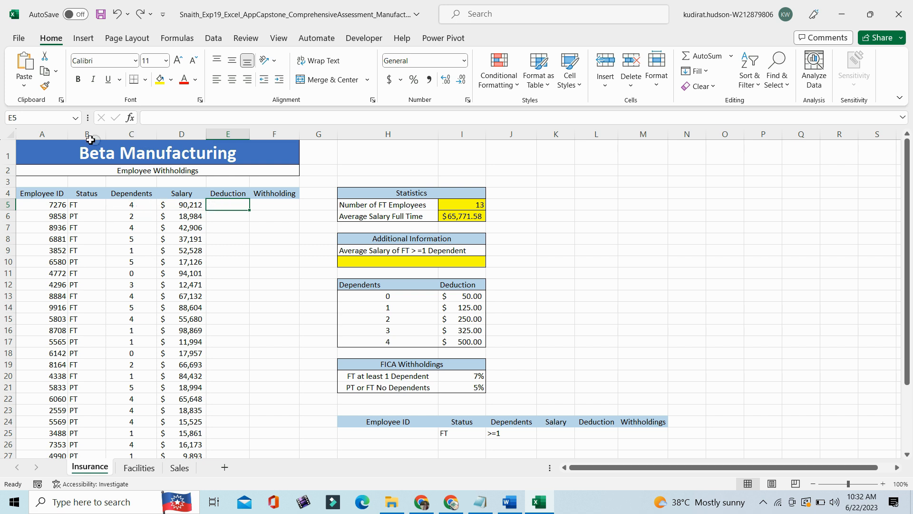
{"action": "left_click", "coordinate": [508, 500]}
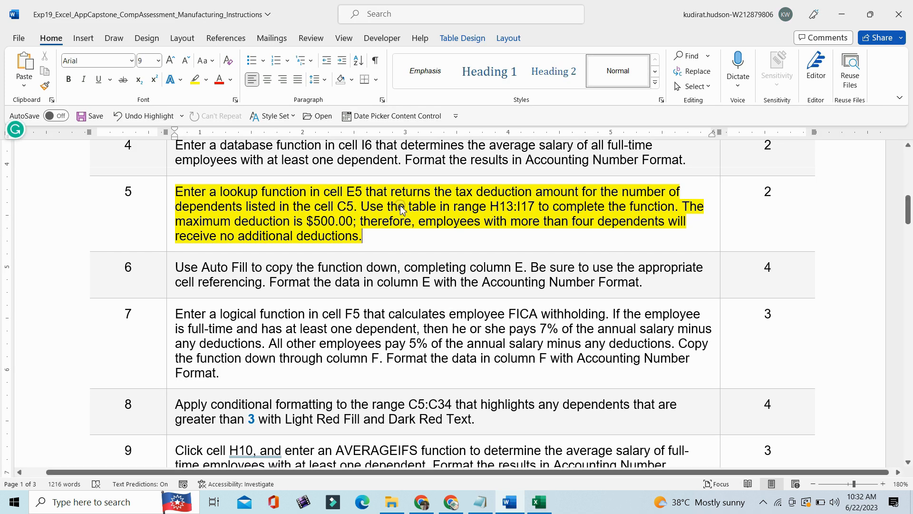
{"action": "left_click", "coordinate": [366, 237]}
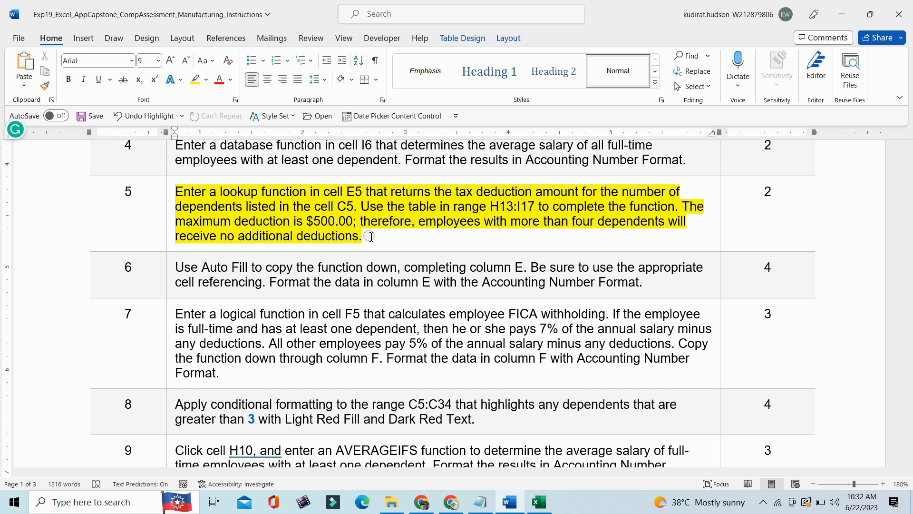
- Switch to the Excel workbook and start a VLOOKUP function in E5 with C5 as the lookup value
{"action": "left_click", "coordinate": [538, 502]}
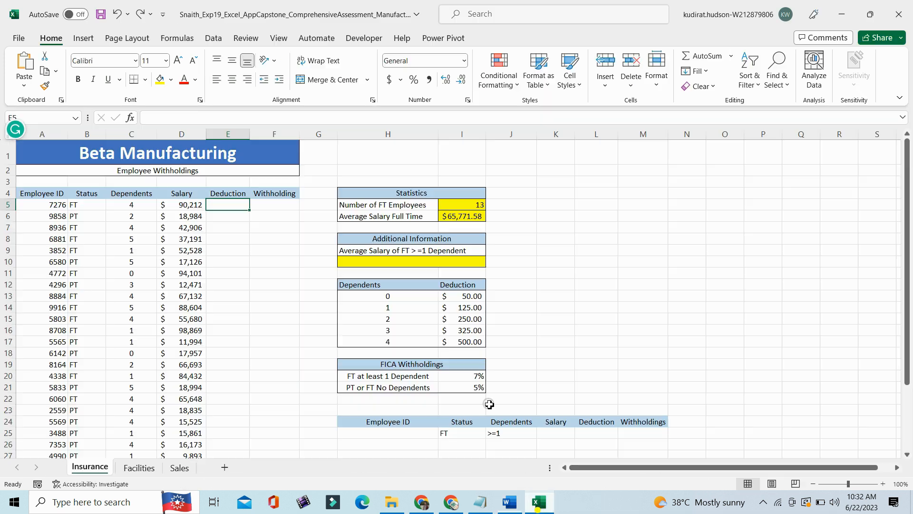
{"action": "left_click", "coordinate": [186, 117]}
{"action": "type", "text": "="}
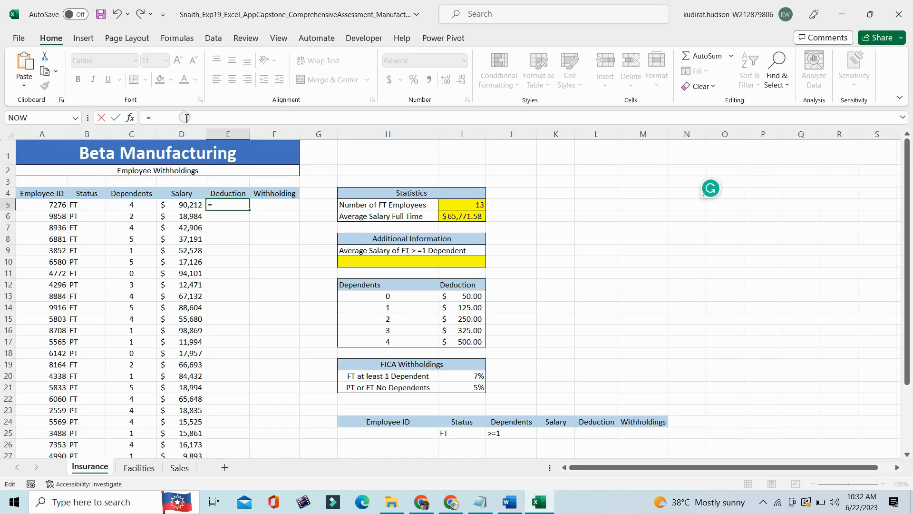
{"action": "type", "text": "vl"}
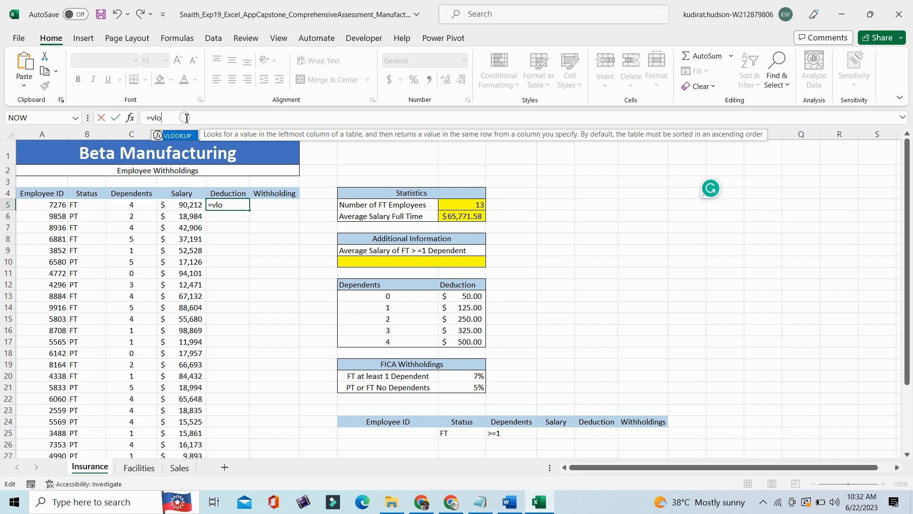
{"action": "type", "text": "o"}
{"action": "key", "text": "Tab"}
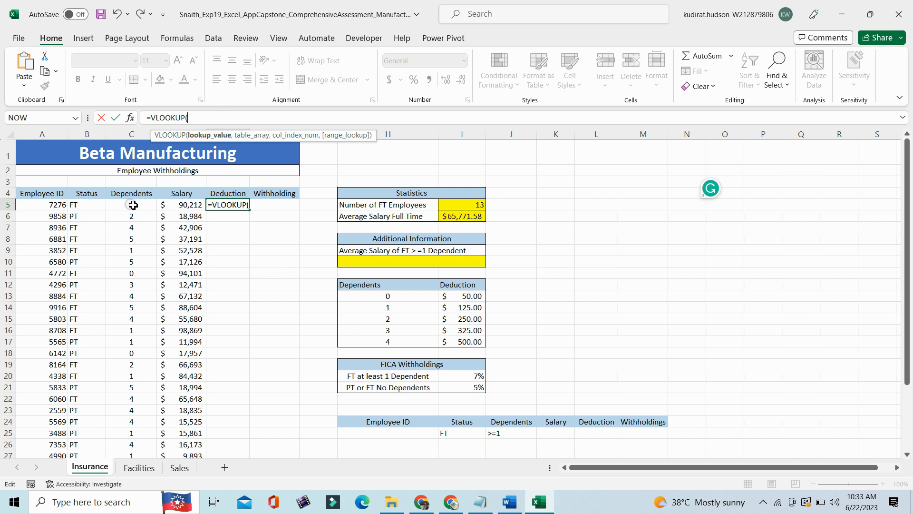
{"action": "left_click", "coordinate": [131, 205]}
{"action": "left_click", "coordinate": [212, 117]}
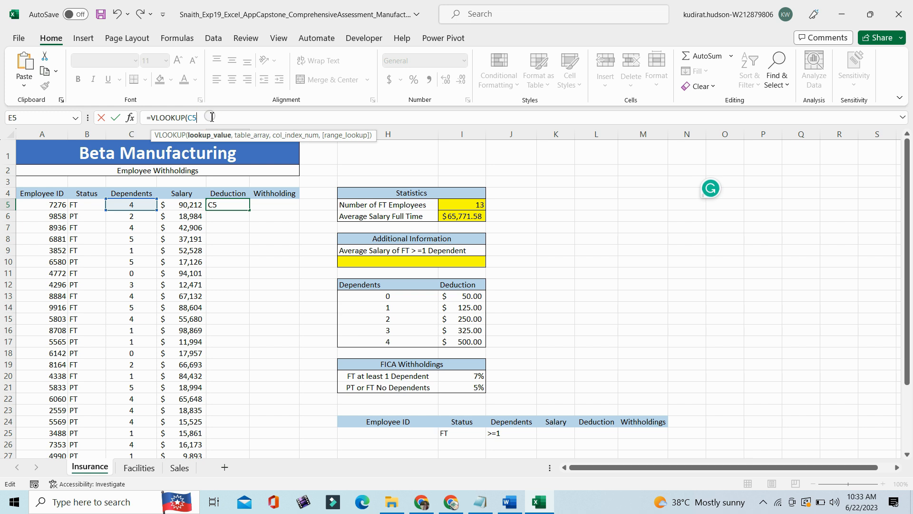
{"action": "type", "text": ","}
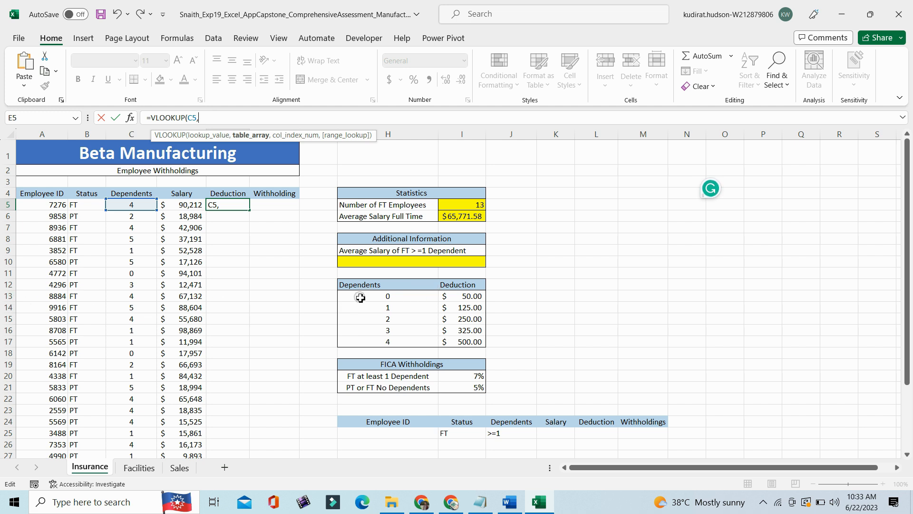
- Complete the VLOOKUP function in E5 with absolute table array $H$13:$I$17 and column index 2, and reselect the cell
{"action": "left_click_drag", "start_coordinate": [361, 298], "coordinate": [478, 344]}
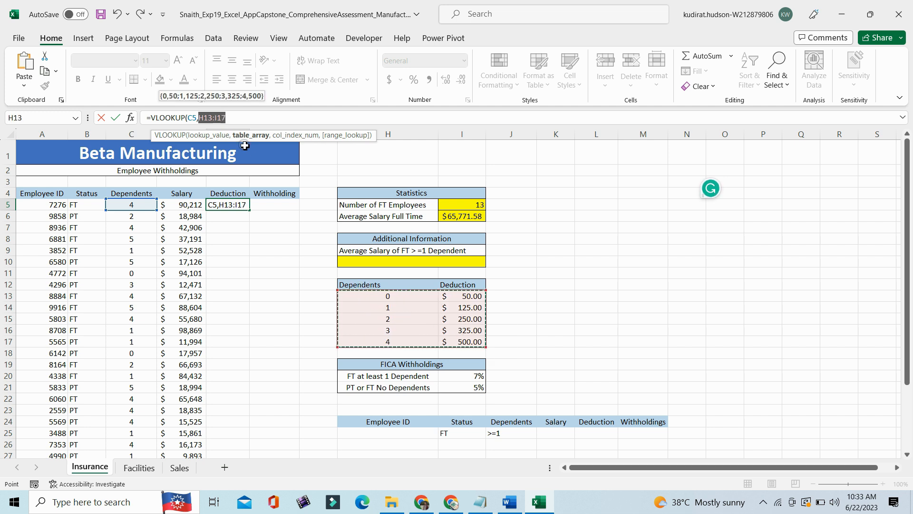
{"action": "key", "text": "F4"}
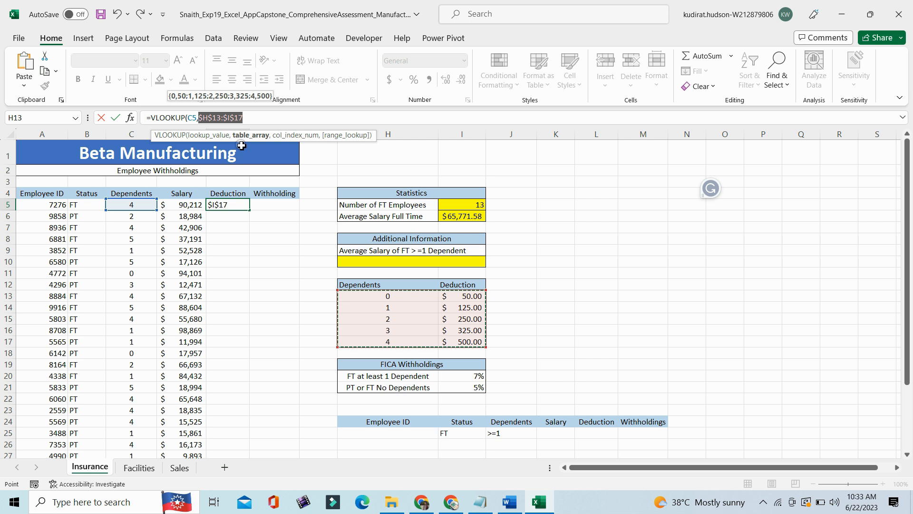
{"action": "left_click", "coordinate": [251, 117]}
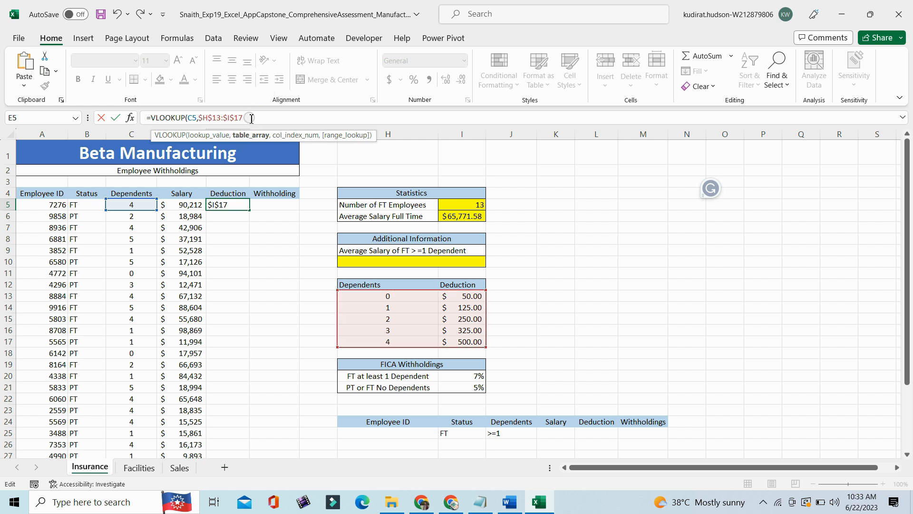
{"action": "type", "text": ",2"}
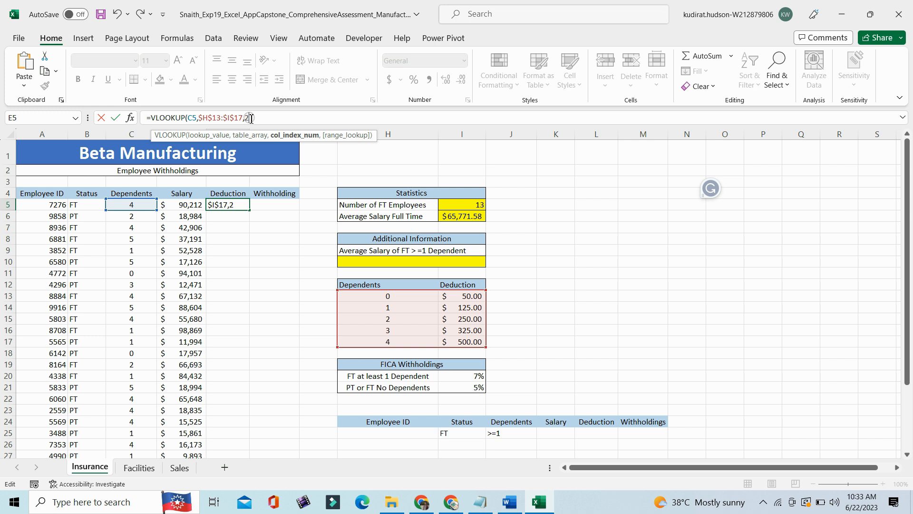
{"action": "type", "text": ")"}
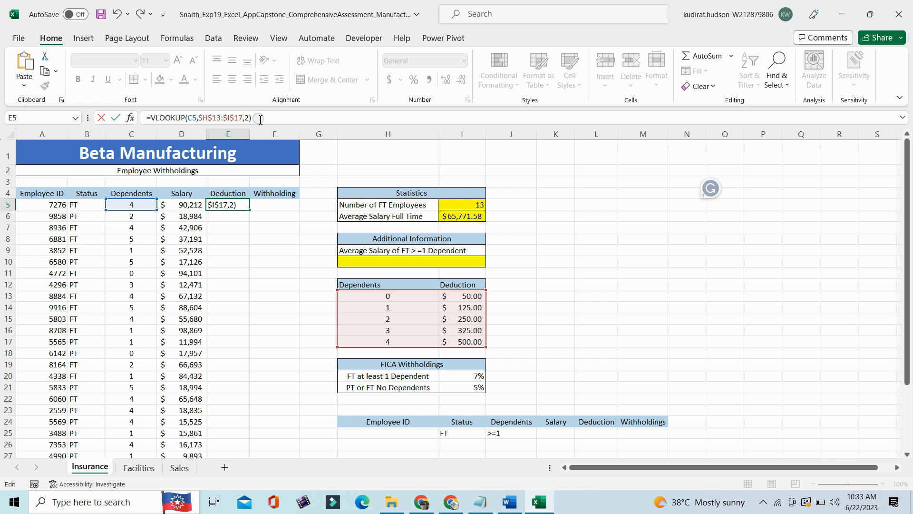
{"action": "key", "text": "Return"}
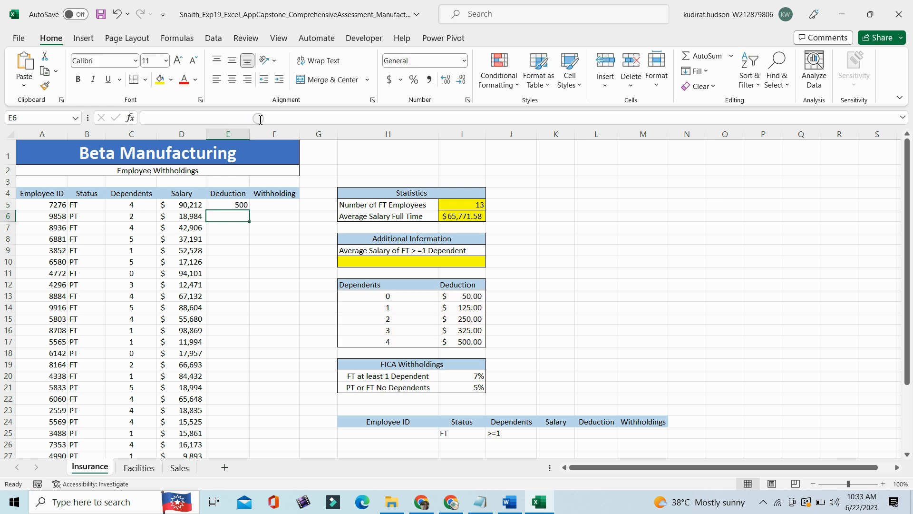
{"action": "left_click", "coordinate": [234, 205]}
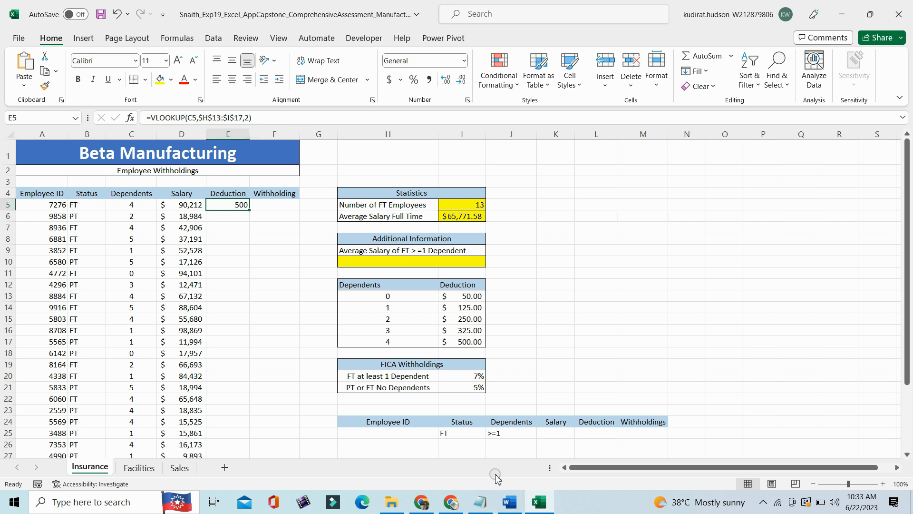
- Switch to the Word instructions, remove the yellow highlight from step 5 and highlight the step 6 instruction in yellow
{"action": "left_click", "coordinate": [507, 503]}
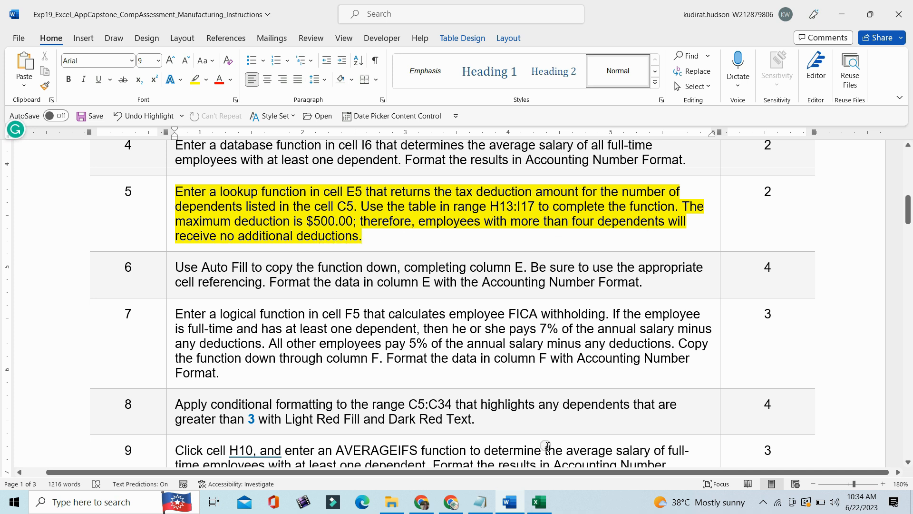
{"action": "left_click", "coordinate": [174, 248]}
{"action": "left_click", "coordinate": [236, 229]}
{"action": "left_click", "coordinate": [233, 303]}
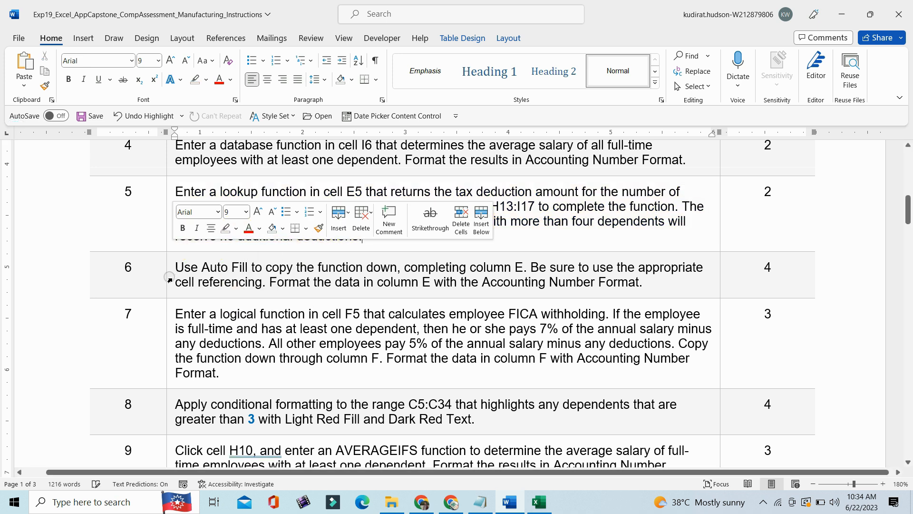
{"action": "left_click", "coordinate": [170, 280]}
{"action": "left_click", "coordinate": [232, 257]}
{"action": "left_click", "coordinate": [222, 268]}
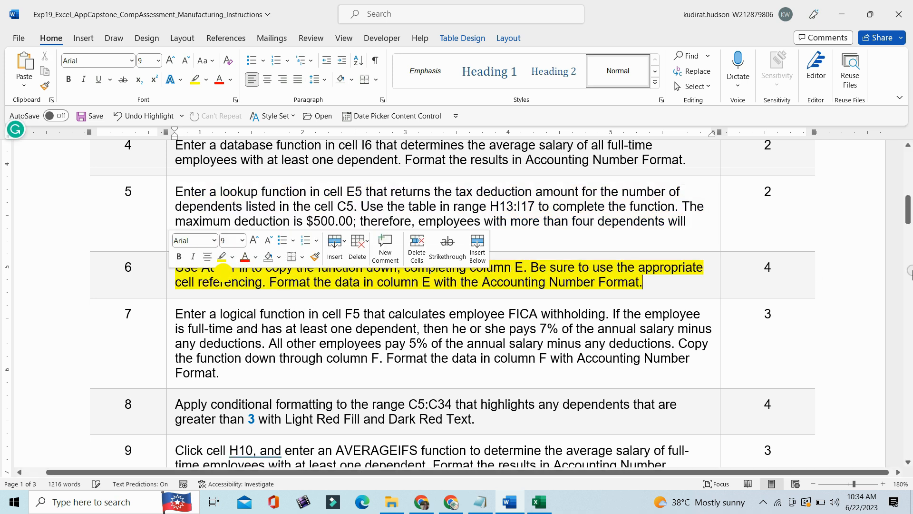
{"action": "scroll", "coordinate": [223, 269], "scroll_direction": "down", "scroll_amount": 3}
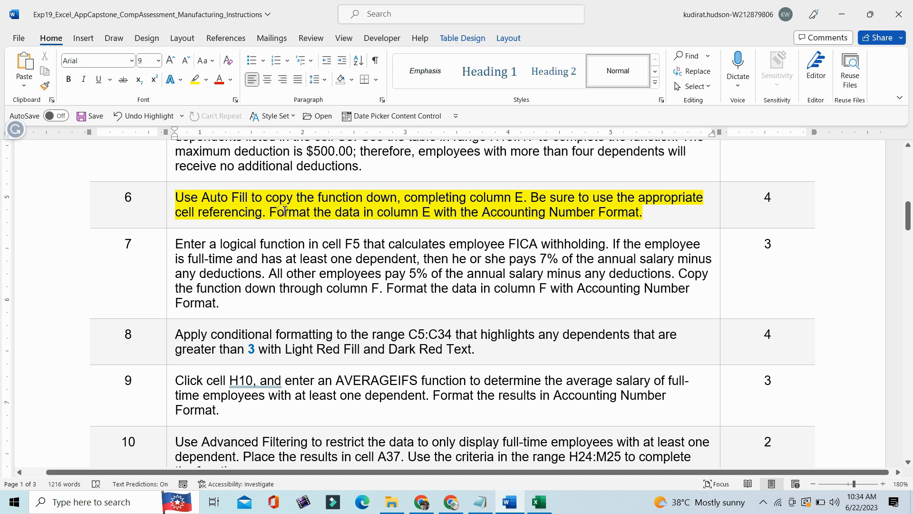
- Switch to the Excel workbook, fill the E5 lookup function down column E and format the filled cells as Accounting
{"action": "left_click", "coordinate": [543, 510]}
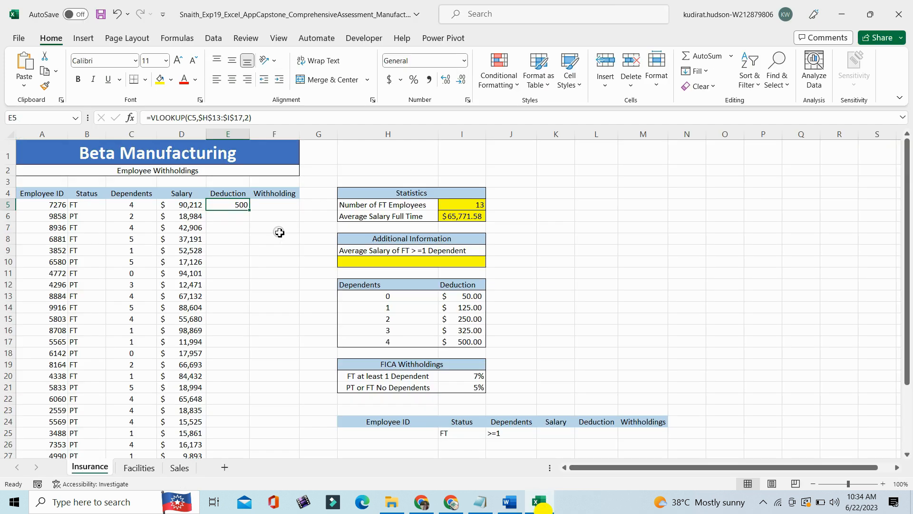
{"action": "double_click", "coordinate": [250, 213]}
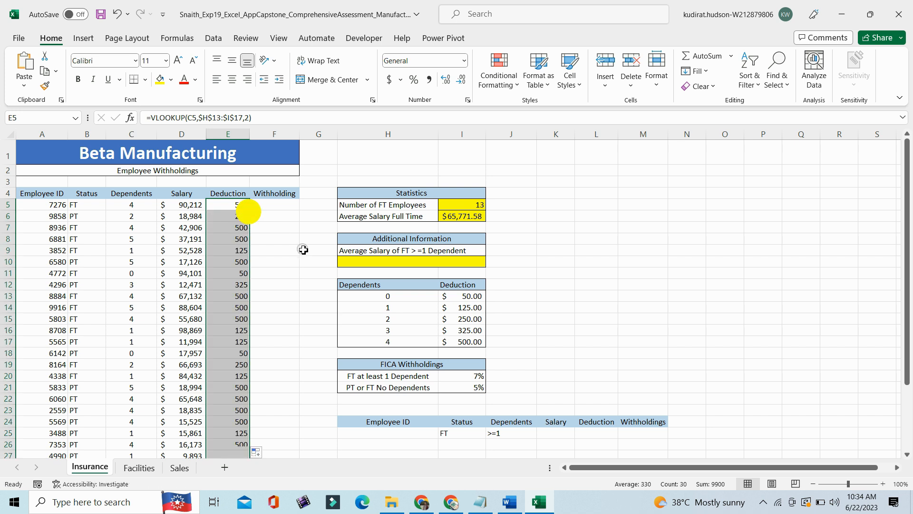
{"action": "left_click", "coordinate": [465, 60]}
{"action": "left_click", "coordinate": [425, 168]}
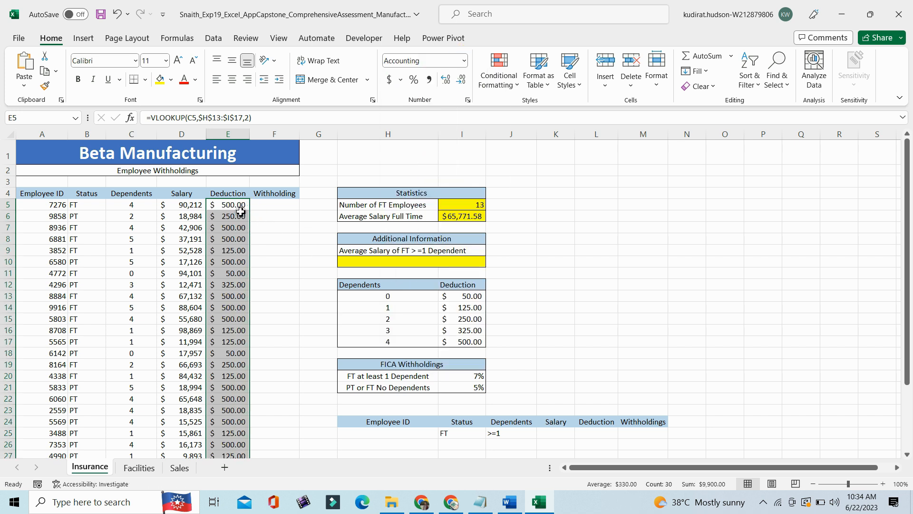
{"action": "left_click_drag", "start_coordinate": [909, 200], "coordinate": [911, 189]}
- Select cell F5, return to Word, remove the highlight from step 6 and select the step 7 instruction about FICA withholding
{"action": "left_click", "coordinate": [275, 204]}
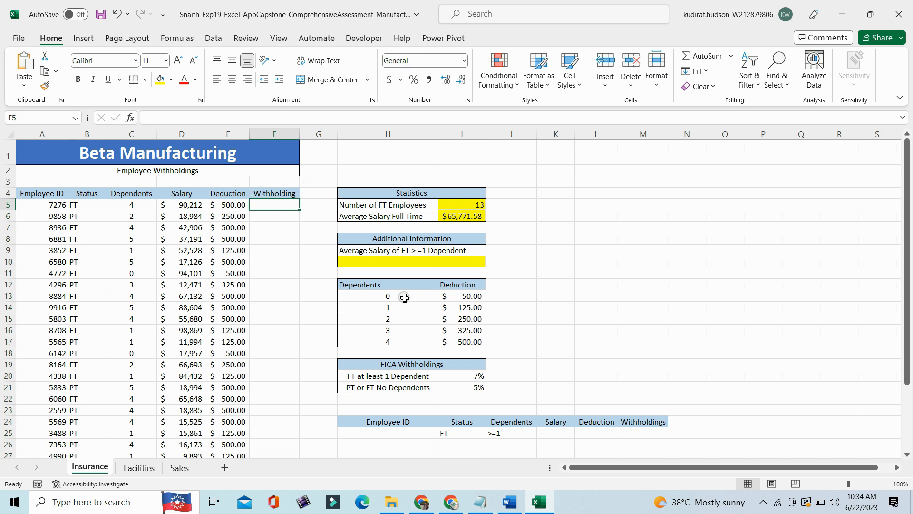
{"action": "left_click", "coordinate": [508, 502]}
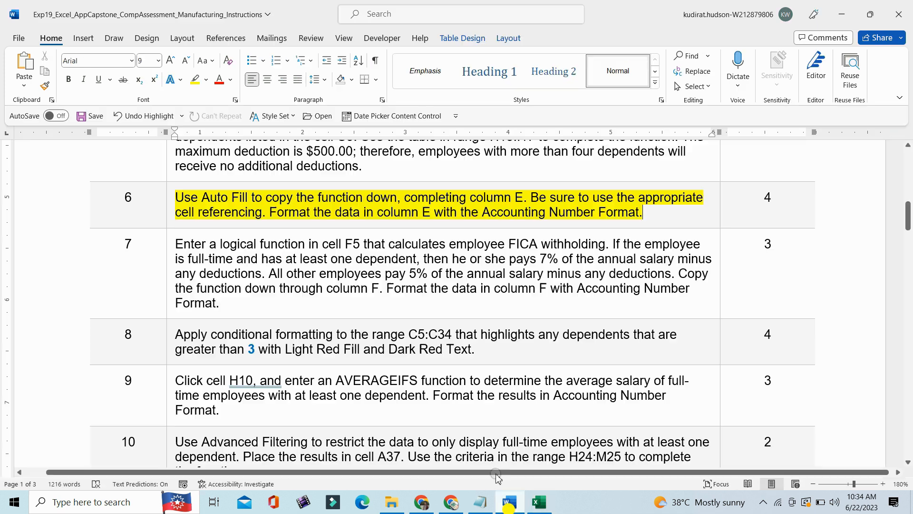
{"action": "left_click", "coordinate": [172, 219]}
{"action": "left_click", "coordinate": [235, 197]}
{"action": "left_click", "coordinate": [228, 270]}
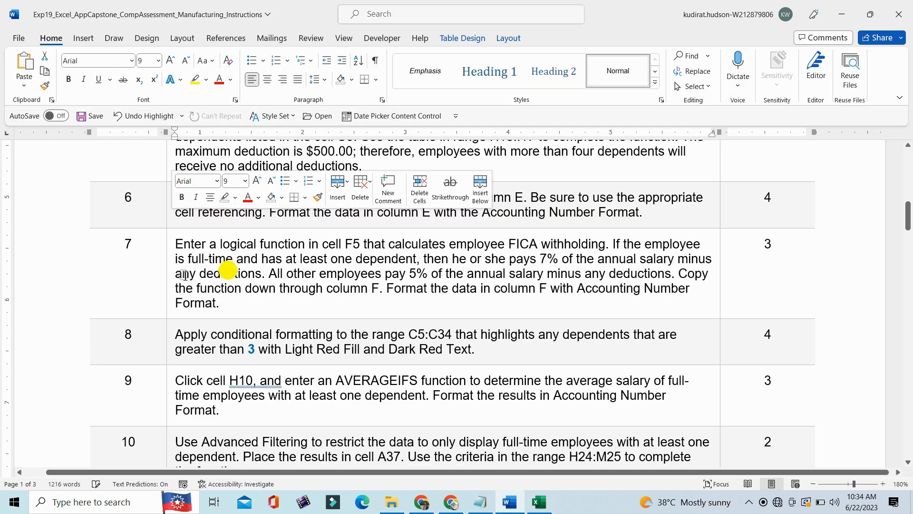
{"action": "left_click", "coordinate": [172, 280]}
{"action": "mouse_move", "coordinate": [909, 220]}
{"action": "left_mouse_down"}
{"action": "mouse_move", "coordinate": [908, 233]}
{"action": "mouse_move", "coordinate": [909, 223]}
{"action": "left_mouse_up"}
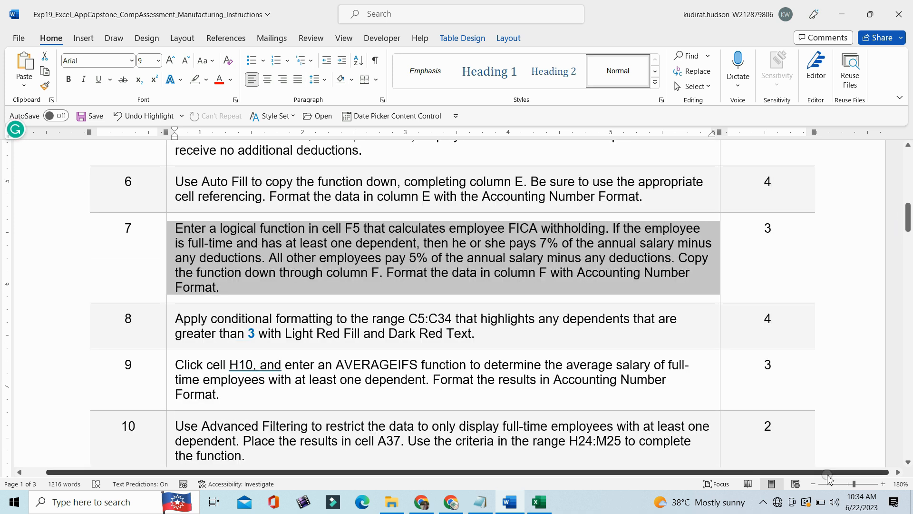
{"action": "left_click", "coordinate": [763, 501]}
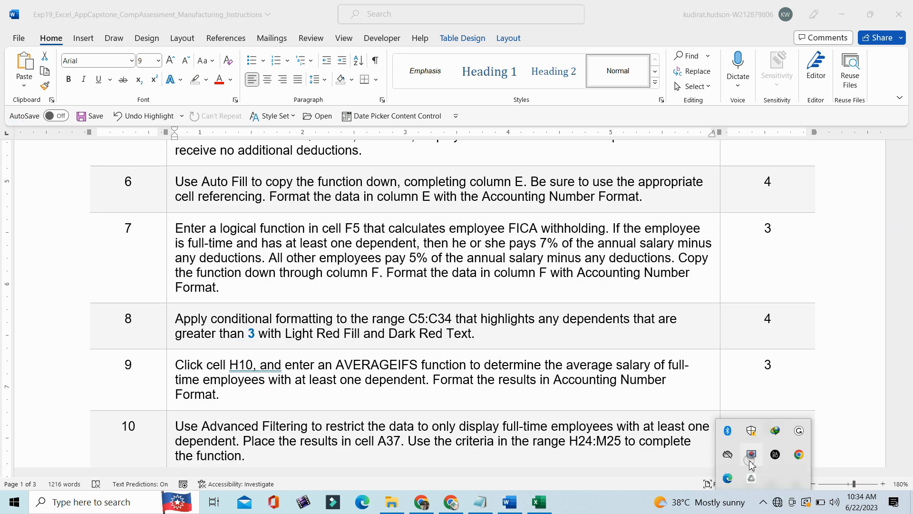
{"action": "left_click", "coordinate": [751, 457]}
{"action": "left_click", "coordinate": [340, 349]}
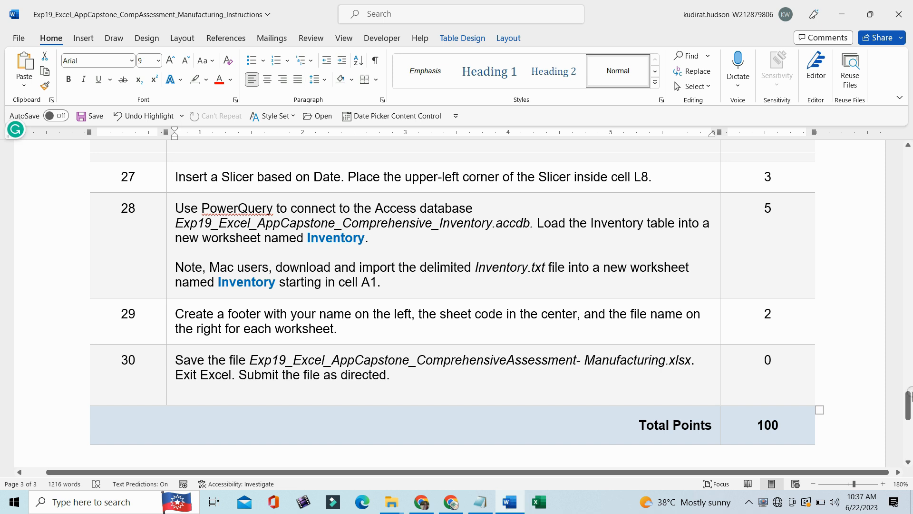
- Open the Solution version of the workbook from the assessment folder with its content enabled, and examine the Withholding column
{"action": "left_click_drag", "start_coordinate": [909, 400], "coordinate": [908, 221]}
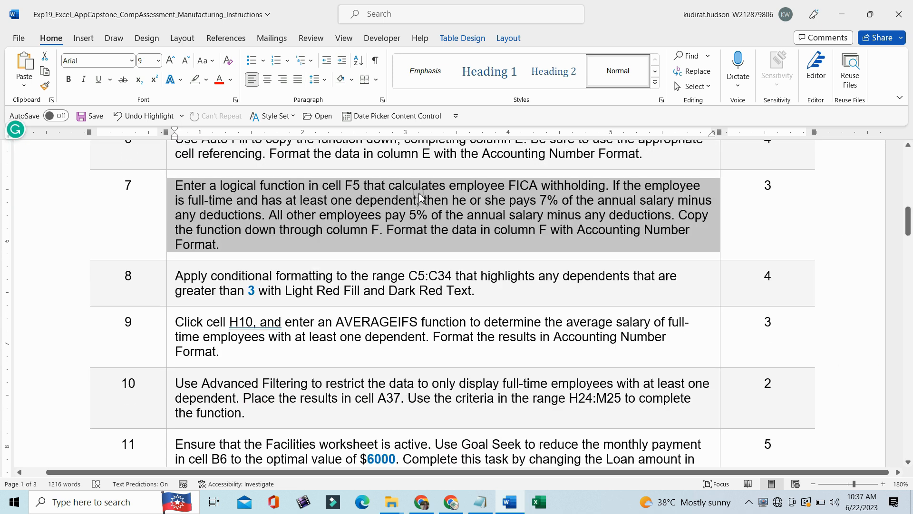
{"action": "left_click", "coordinate": [391, 502]}
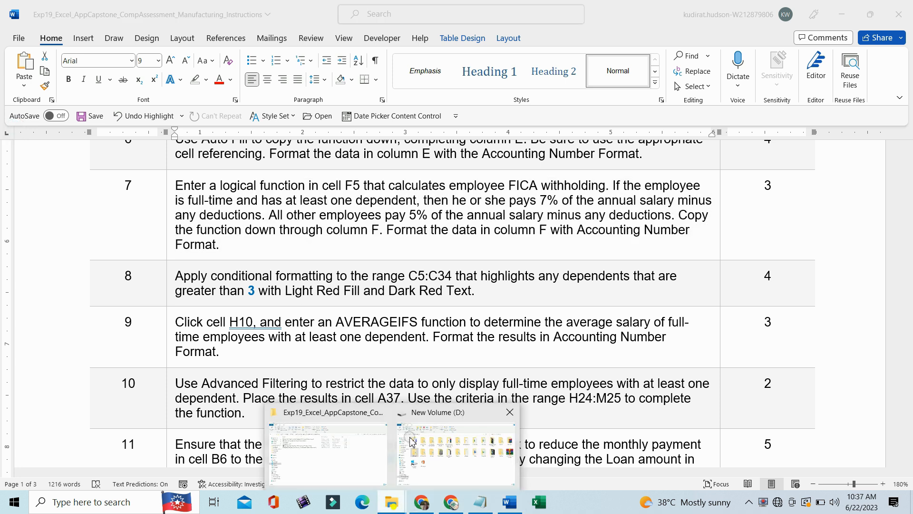
{"action": "left_click", "coordinate": [351, 458]}
{"action": "double_click", "coordinate": [232, 196]}
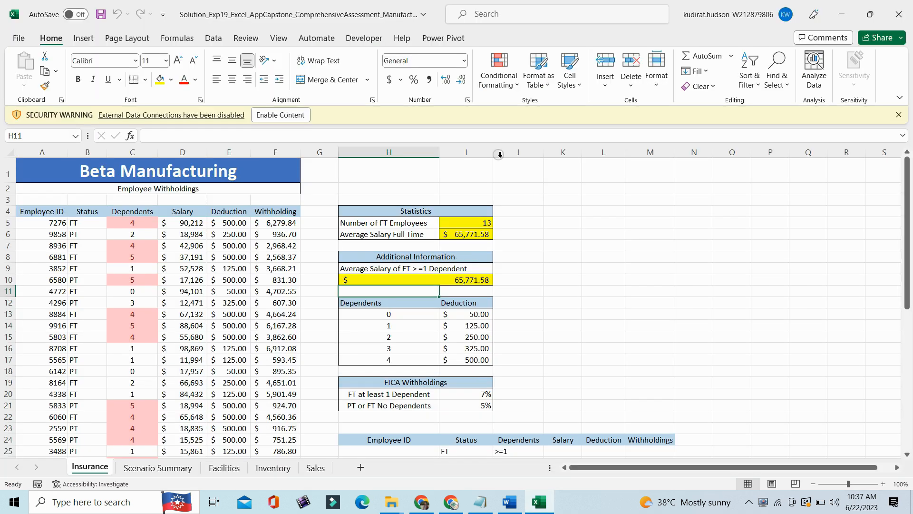
{"action": "left_click", "coordinate": [278, 115]}
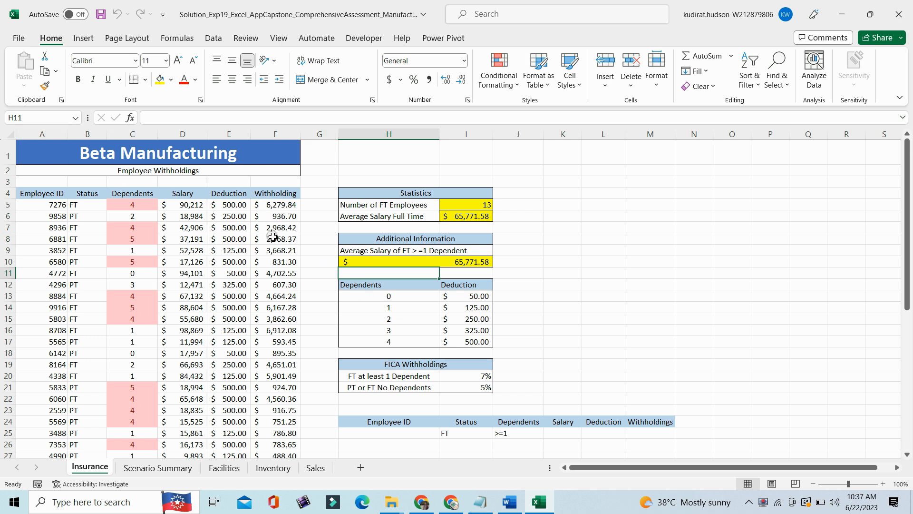
{"action": "left_click", "coordinate": [274, 197]}
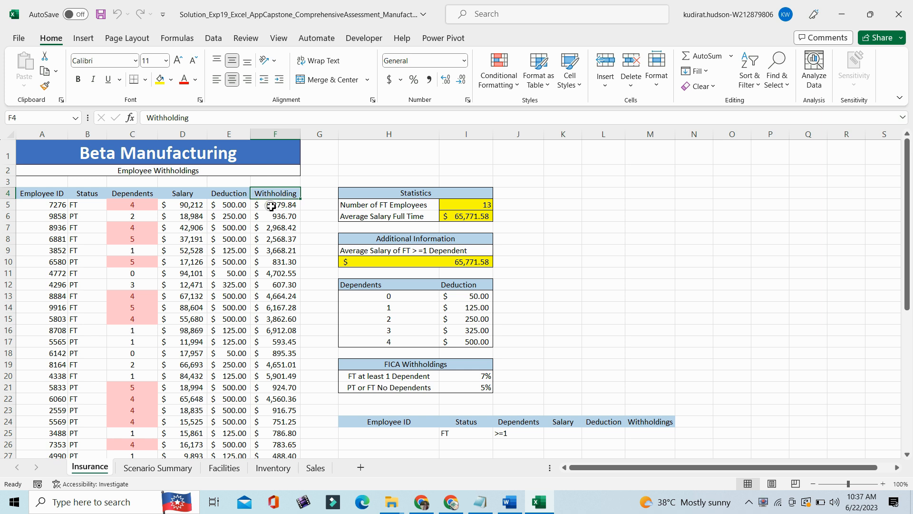
{"action": "left_click_drag", "start_coordinate": [274, 208], "coordinate": [283, 446]}
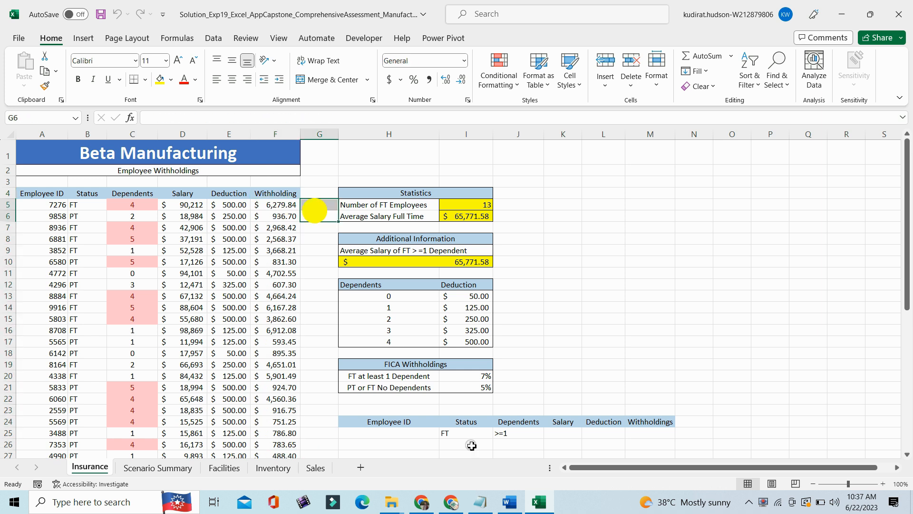
- Return to Word and read the step 8 instruction on conditional formatting for C5:C34, marking the range and rule wording
{"action": "left_click", "coordinate": [507, 503]}
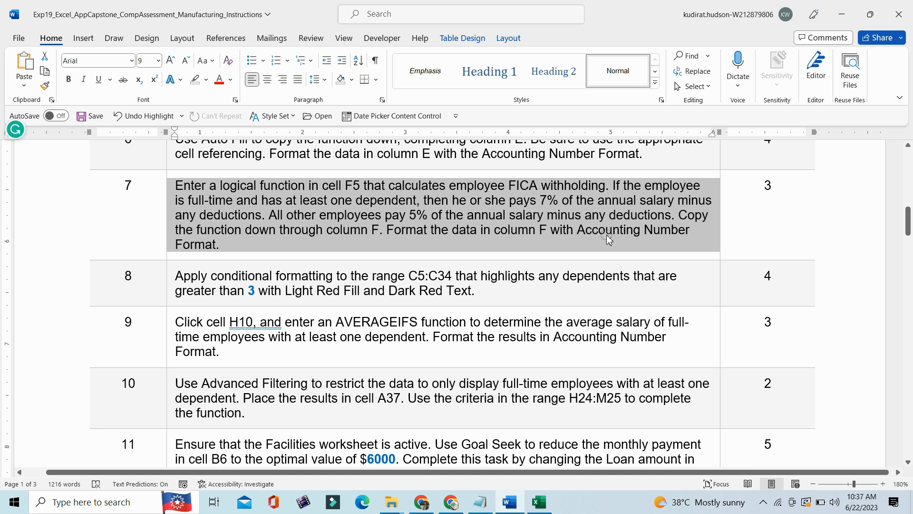
{"action": "left_click", "coordinate": [171, 305]}
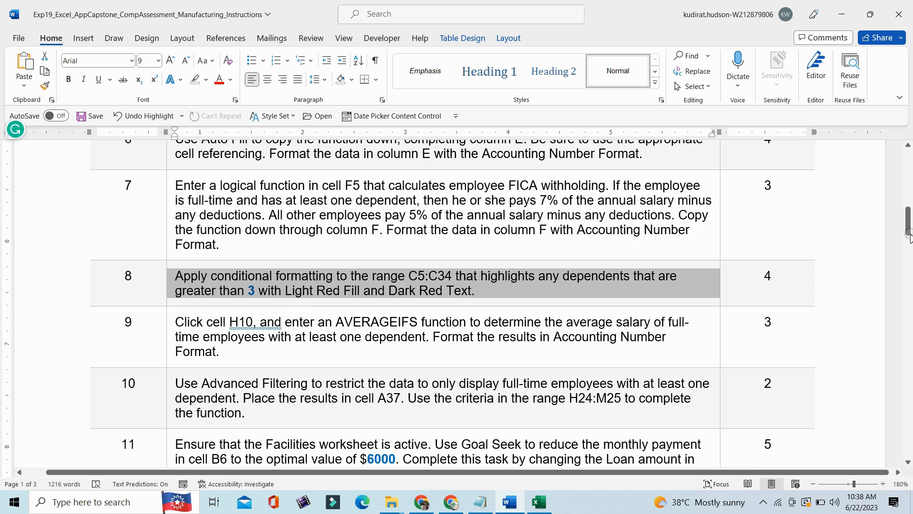
{"action": "left_click_drag", "start_coordinate": [908, 215], "coordinate": [909, 222]}
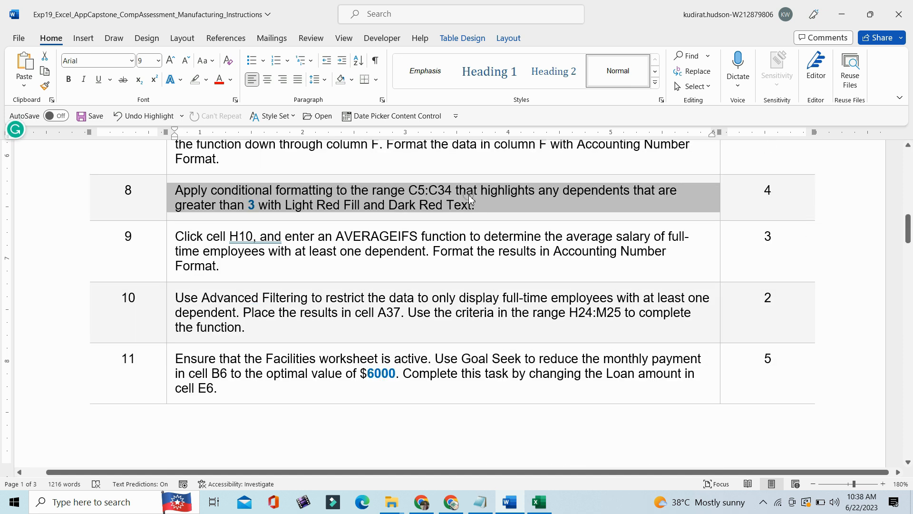
{"action": "left_click", "coordinate": [411, 190]}
{"action": "double_click", "coordinate": [443, 195]}
{"action": "left_click", "coordinate": [176, 205]}
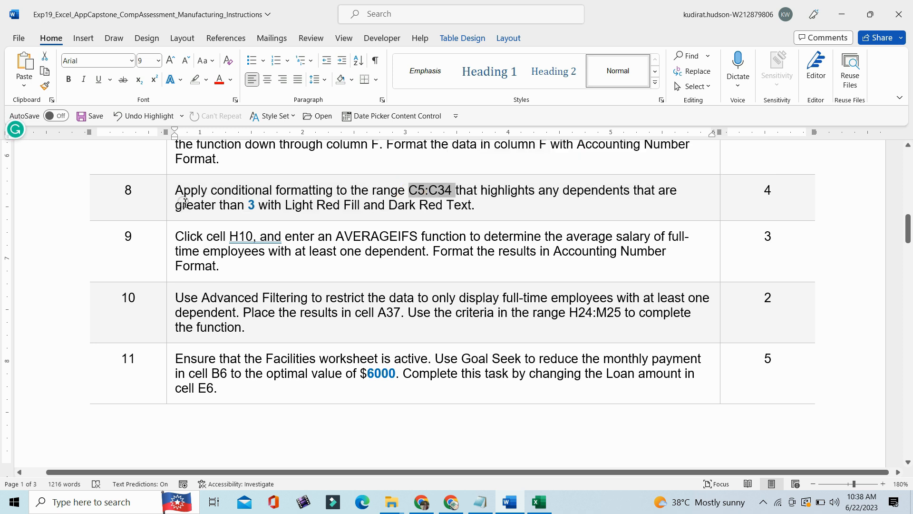
{"action": "left_click_drag", "start_coordinate": [179, 208], "coordinate": [427, 206]}
{"action": "left_click_drag", "start_coordinate": [192, 205], "coordinate": [172, 202]}
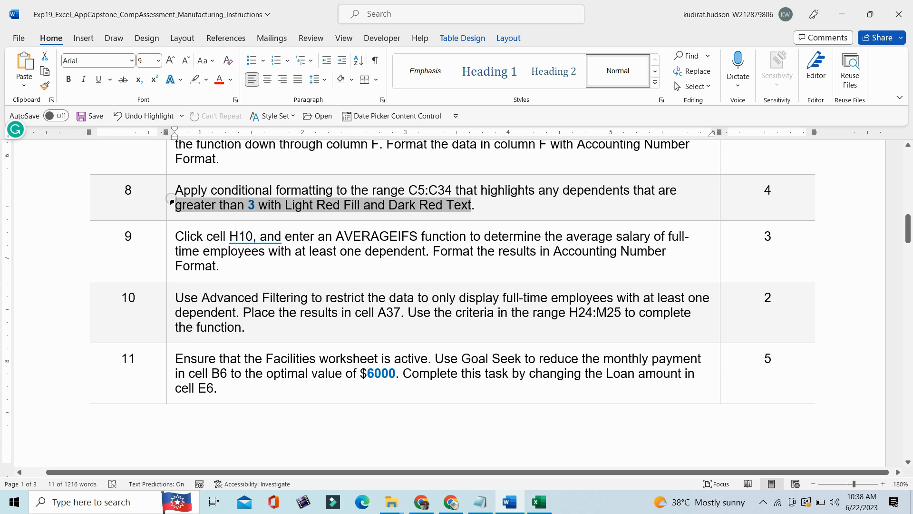
{"action": "left_click", "coordinate": [171, 196]}
- Switch to the Solution workbook in Excel and examine the conditional formatting on the Dependents column, including C5, C7 and C8
{"action": "key", "text": "alt+Tab"}
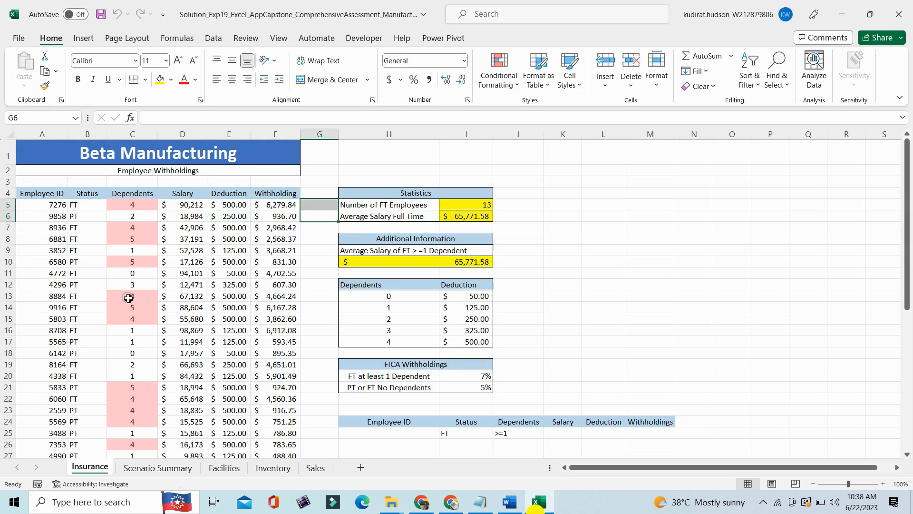
{"action": "left_click_drag", "start_coordinate": [124, 205], "coordinate": [132, 430]}
{"action": "left_click_drag", "start_coordinate": [899, 332], "coordinate": [898, 275]}
{"action": "left_click", "coordinate": [138, 204]}
{"action": "left_click", "coordinate": [136, 227]}
{"action": "left_click", "coordinate": [135, 239]}
- Switch to Word and select the step 9 instruction about the AVERAGEIFS function in H10 for reading
{"action": "left_click", "coordinate": [508, 508]}
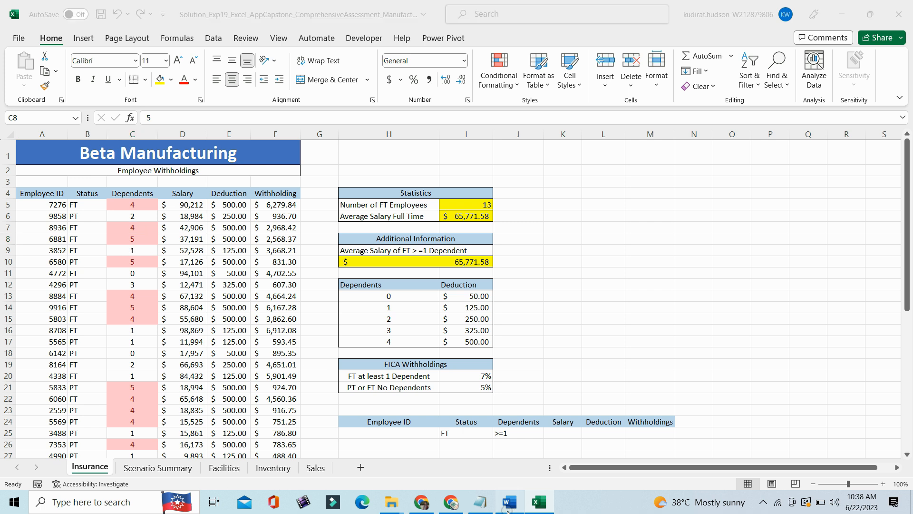
{"action": "left_click", "coordinate": [173, 273]}
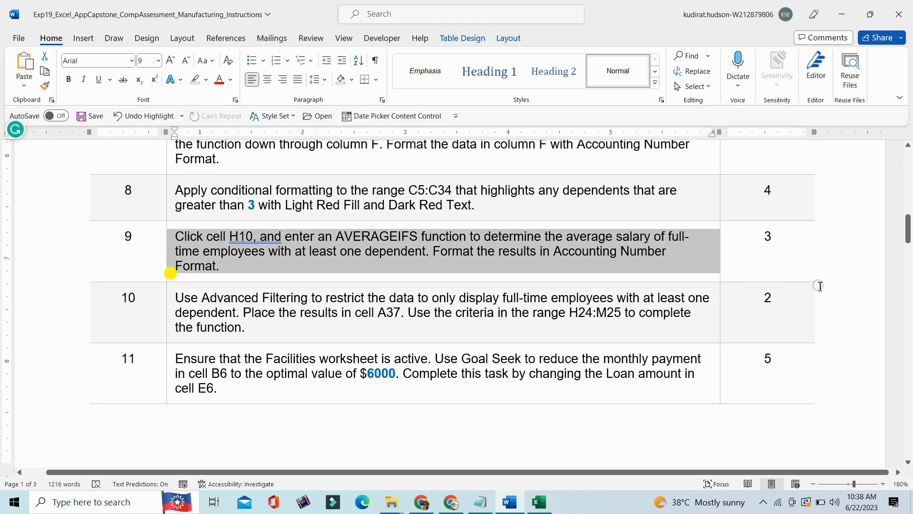
{"action": "left_click_drag", "start_coordinate": [908, 233], "coordinate": [908, 237]}
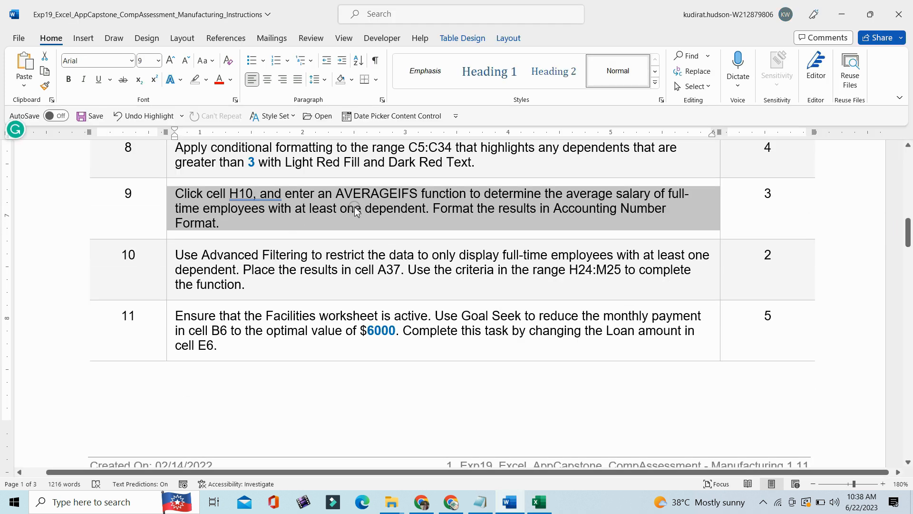
- Switch to the Solution workbook in Excel and inspect the AVERAGEIFS formula in H10 under Additional Information
{"action": "left_click", "coordinate": [537, 502]}
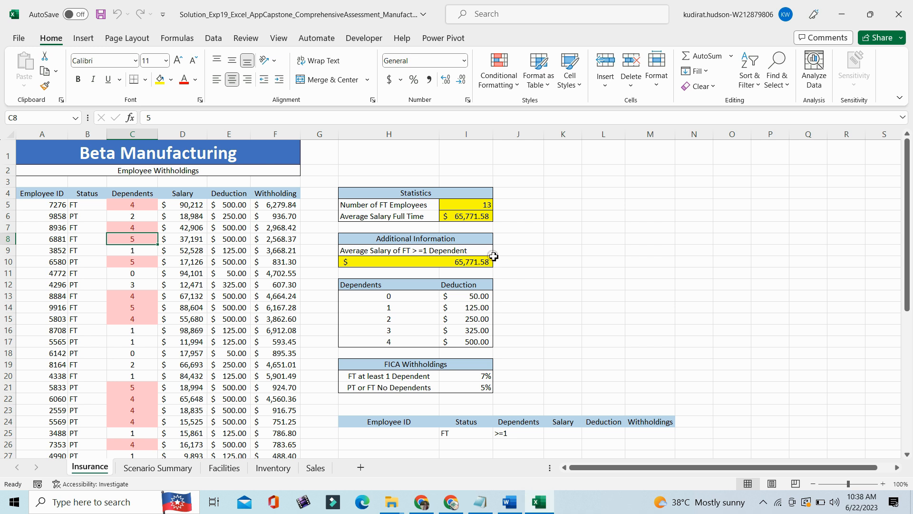
{"action": "left_click", "coordinate": [441, 251]}
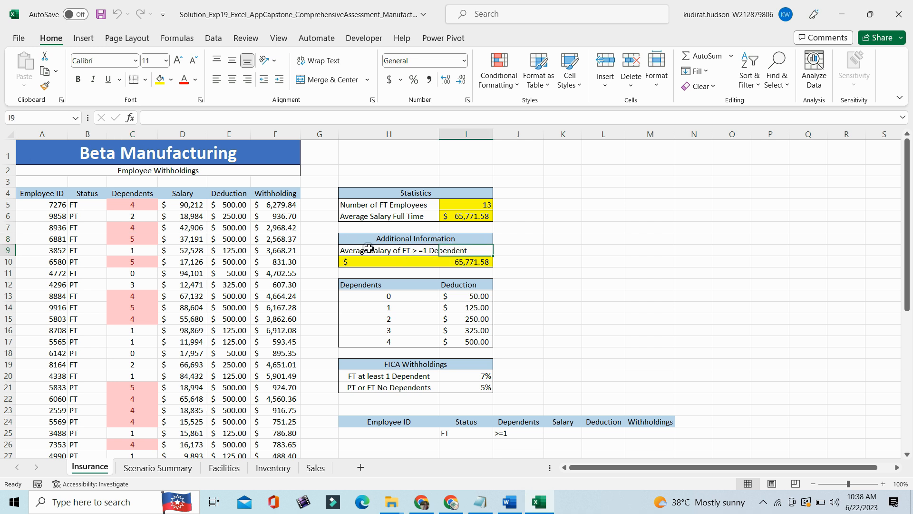
{"action": "left_click", "coordinate": [503, 262]}
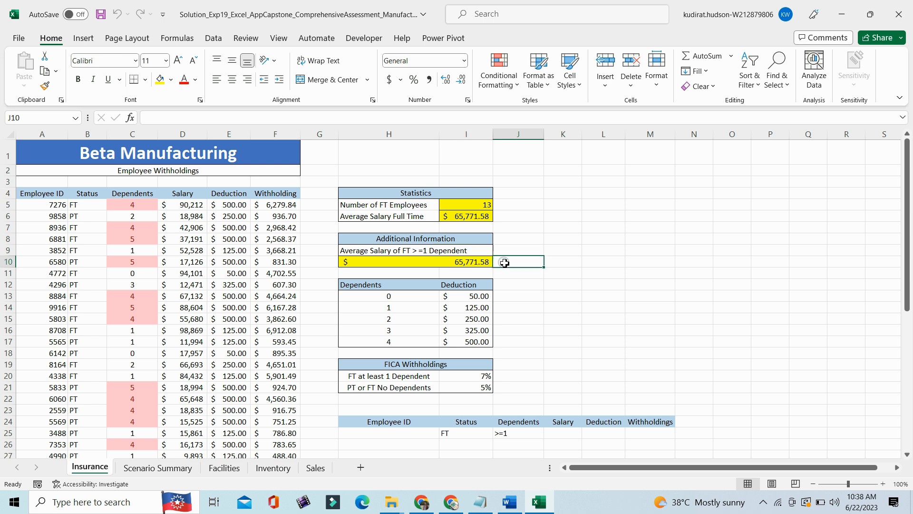
{"action": "left_click", "coordinate": [442, 262]}
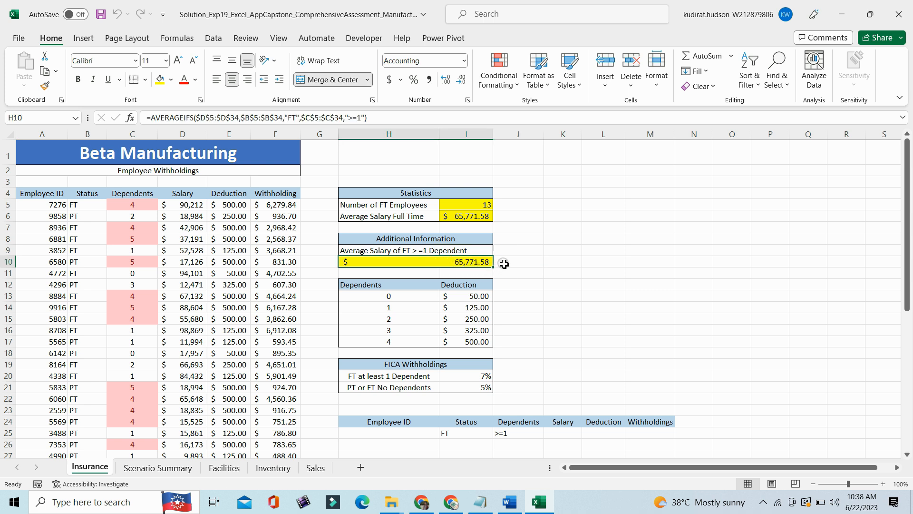
- Read the step 10 Advanced Filtering instruction in Word by selecting its text, and switch back to the Solution workbook in Excel
{"action": "left_click", "coordinate": [509, 502]}
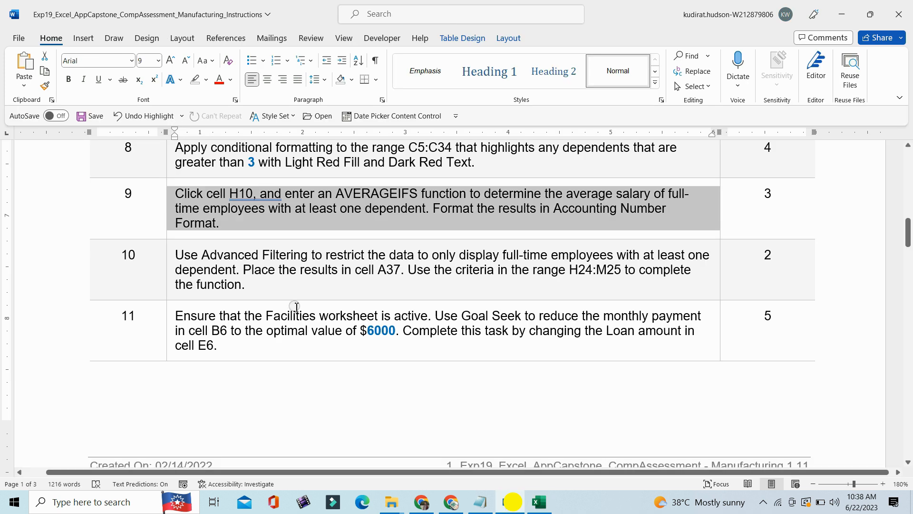
{"action": "left_click", "coordinate": [173, 300]}
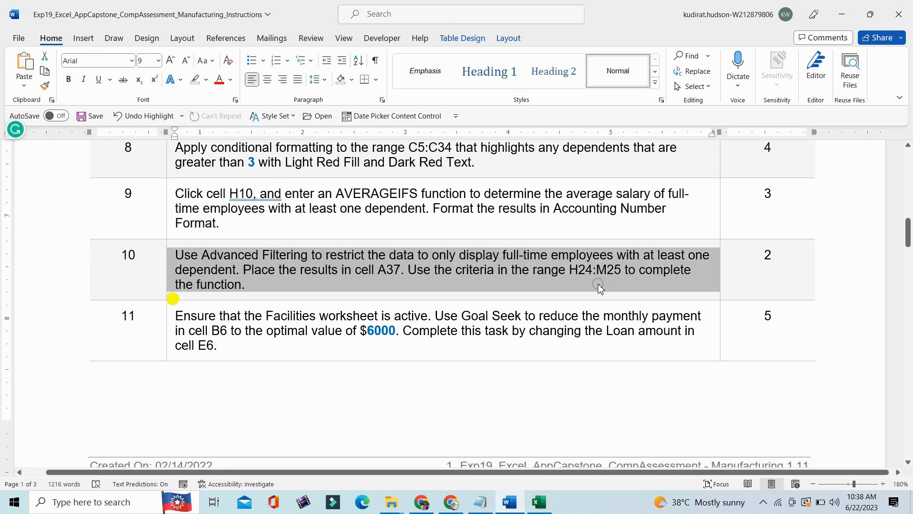
{"action": "left_click", "coordinate": [539, 502]}
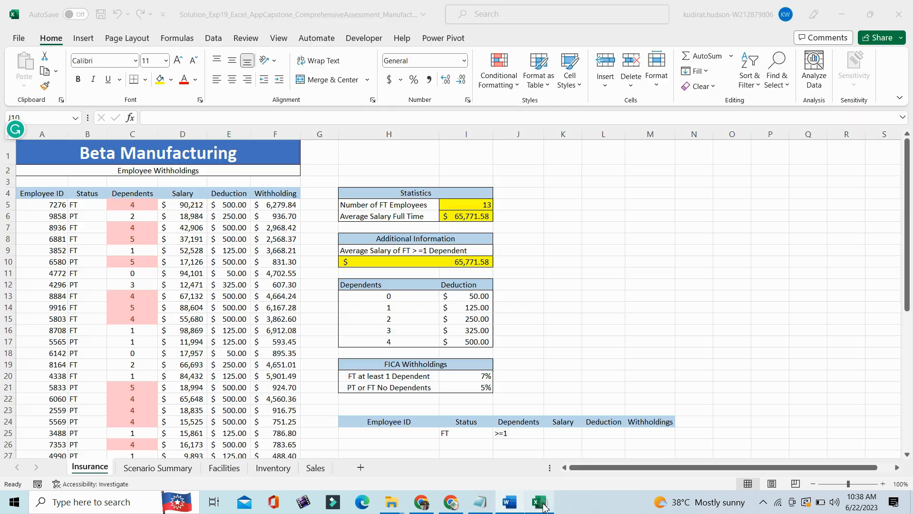
- Examine the Advanced Filter criteria range H24:M25 beside the employee data on the Insurance worksheet
{"action": "left_click_drag", "start_coordinate": [905, 285], "coordinate": [905, 288]}
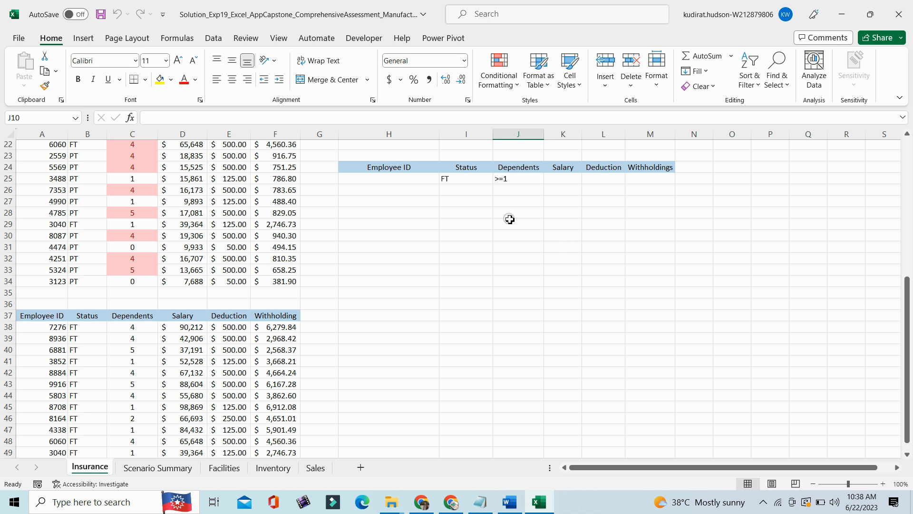
{"action": "left_click_drag", "start_coordinate": [378, 168], "coordinate": [641, 182]}
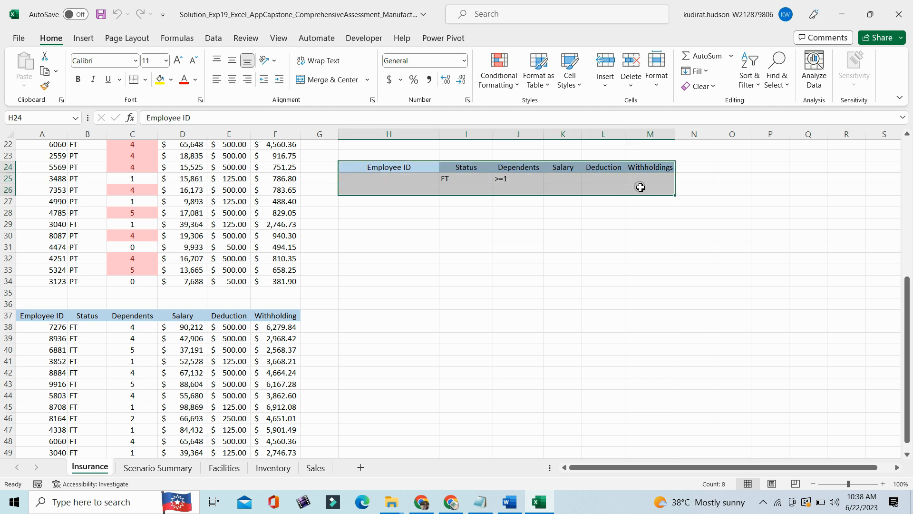
{"action": "left_click_drag", "start_coordinate": [584, 254], "coordinate": [583, 250]}
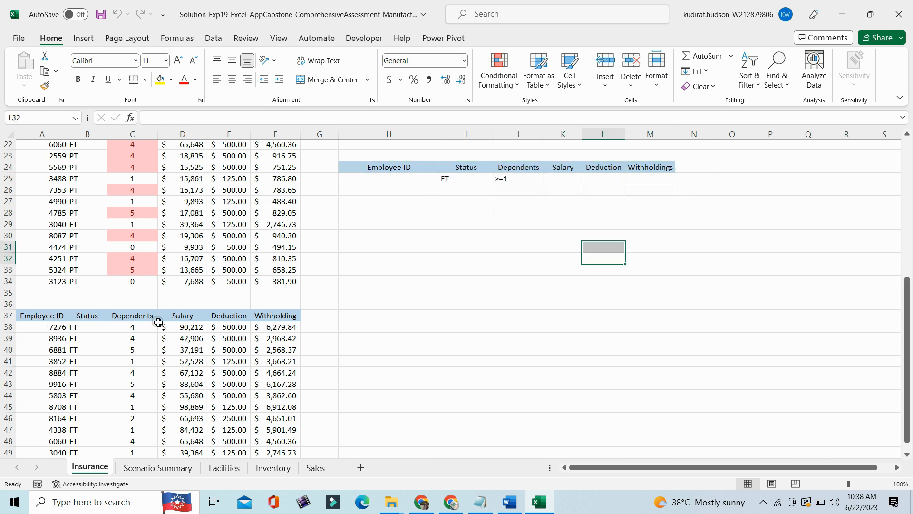
- Compare the FT status criterion in I25 with the filtered Status entries from B38 down to B49
{"action": "left_click", "coordinate": [477, 177]}
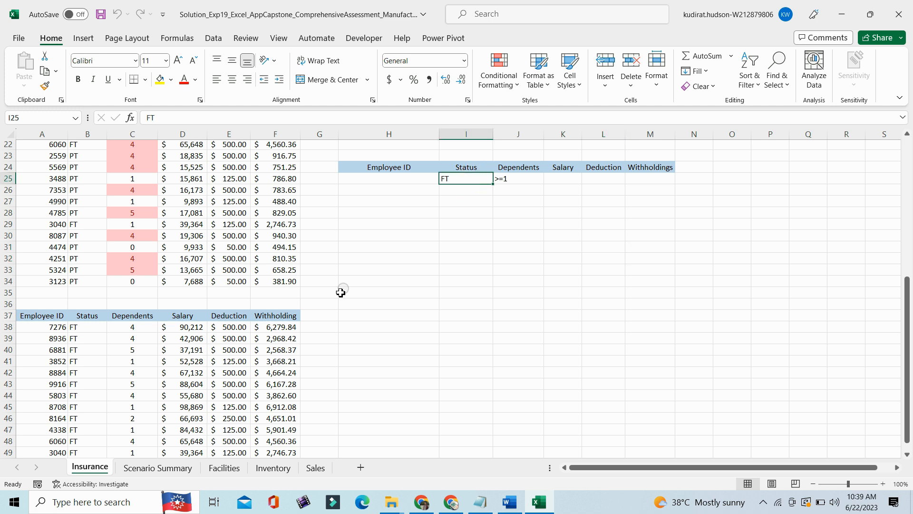
{"action": "left_click", "coordinate": [87, 327]}
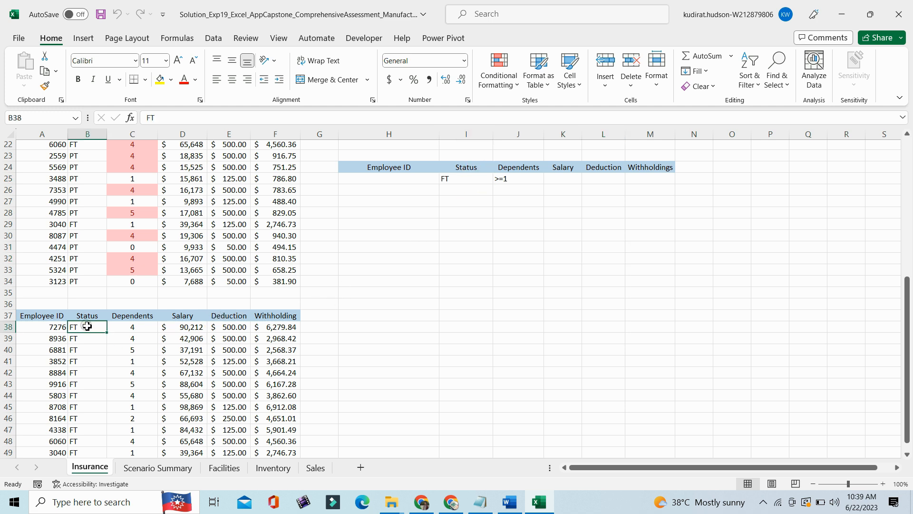
{"action": "left_click", "coordinate": [85, 338]}
{"action": "left_click", "coordinate": [81, 352]}
{"action": "left_click", "coordinate": [80, 361]}
{"action": "left_click", "coordinate": [81, 373]}
{"action": "left_click", "coordinate": [83, 385]}
{"action": "left_click", "coordinate": [86, 452]}
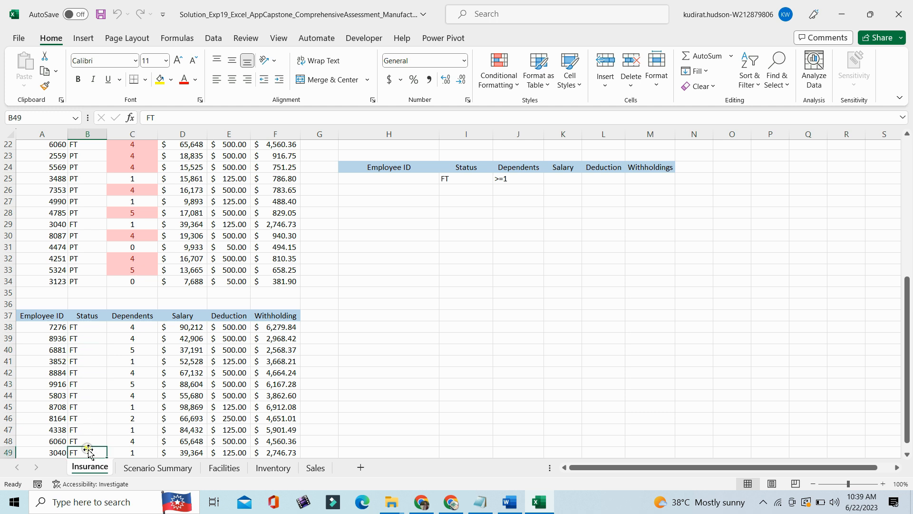
- Compare the >=1 dependents criterion in J25 with the filtered Dependents entries from C38 down to C46
{"action": "left_click", "coordinate": [514, 180]}
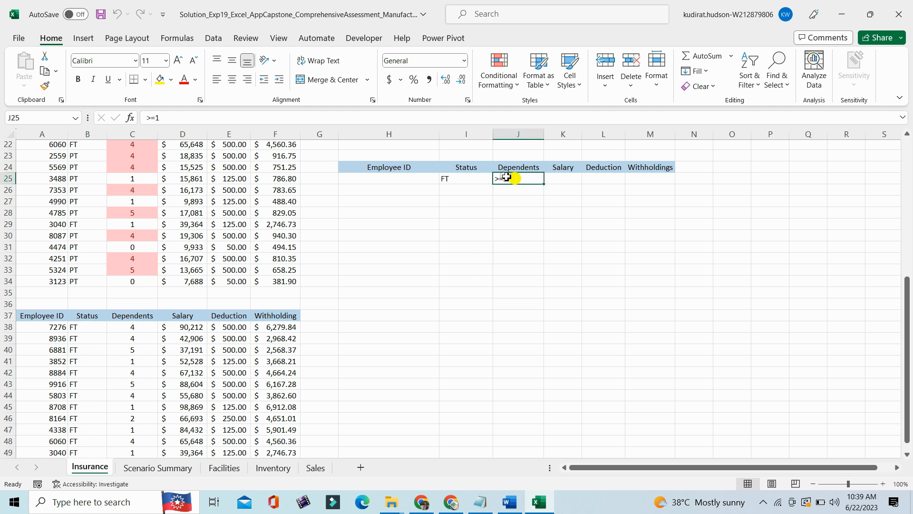
{"action": "left_click", "coordinate": [139, 328]}
{"action": "left_click", "coordinate": [136, 339]}
{"action": "left_click", "coordinate": [136, 350]}
{"action": "left_click", "coordinate": [138, 362]}
{"action": "left_click", "coordinate": [138, 373]}
{"action": "left_click", "coordinate": [137, 384]}
{"action": "left_click", "coordinate": [137, 396]}
{"action": "left_click", "coordinate": [139, 408]}
{"action": "left_click", "coordinate": [139, 418]}
{"action": "left_click", "coordinate": [507, 194]}
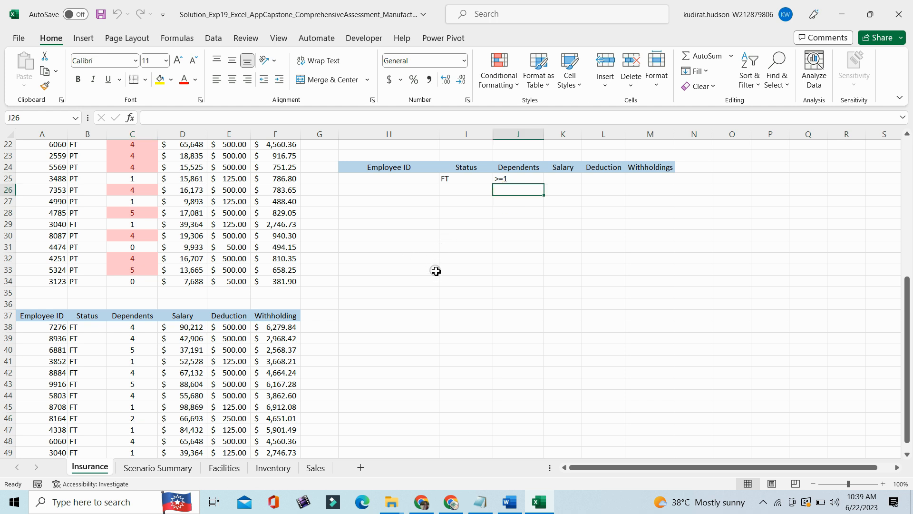
- Switch to Word, read the instructions for steps 22 to 26, and switch back to the Solution workbook in Excel
{"action": "left_click", "coordinate": [509, 501]}
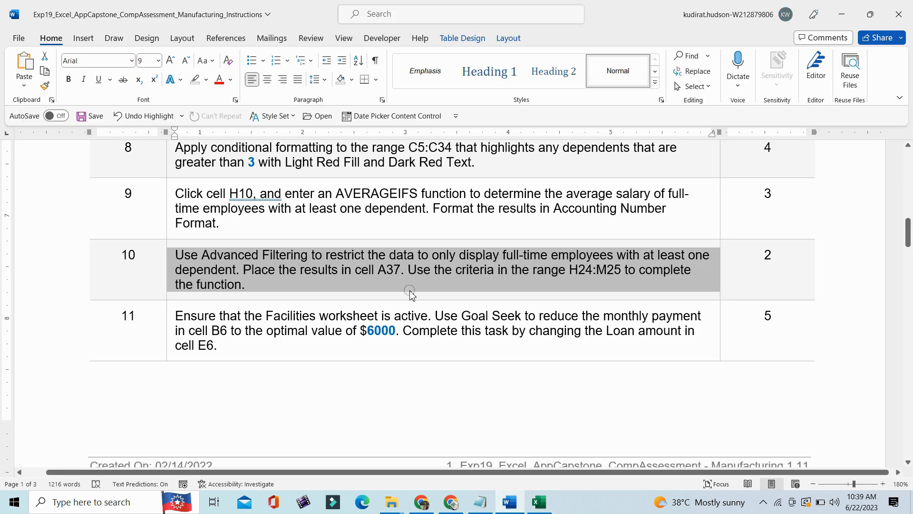
{"action": "left_click_drag", "start_coordinate": [908, 236], "coordinate": [909, 380]}
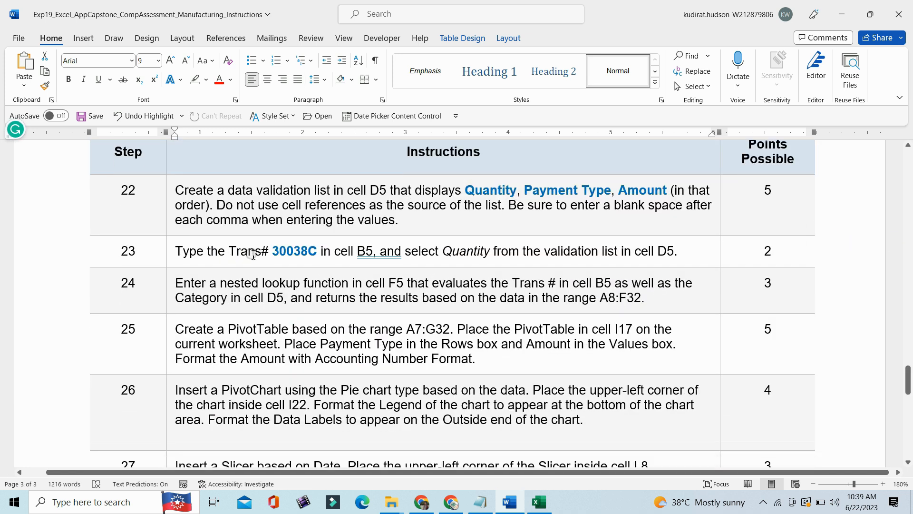
{"action": "left_click", "coordinate": [539, 502]}
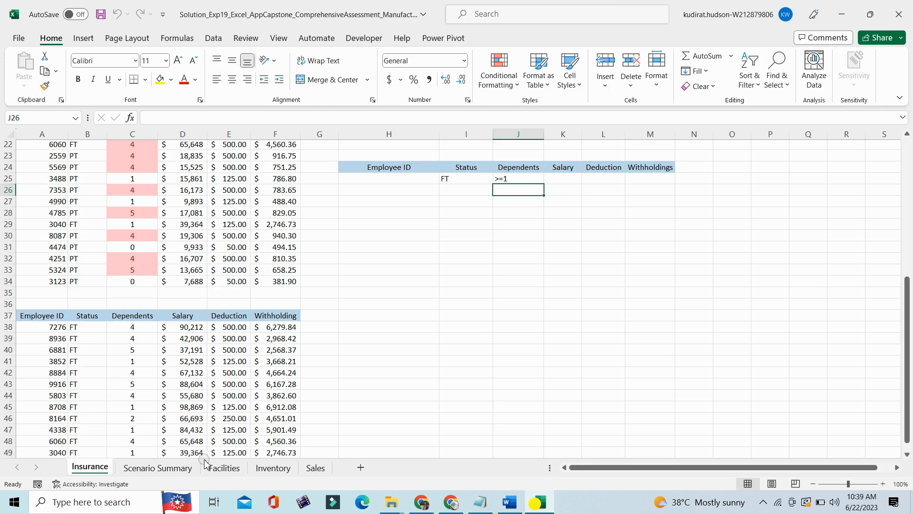
- View the Facilities and Inventory worksheets, and then show the Sales worksheet
{"action": "left_click", "coordinate": [226, 468]}
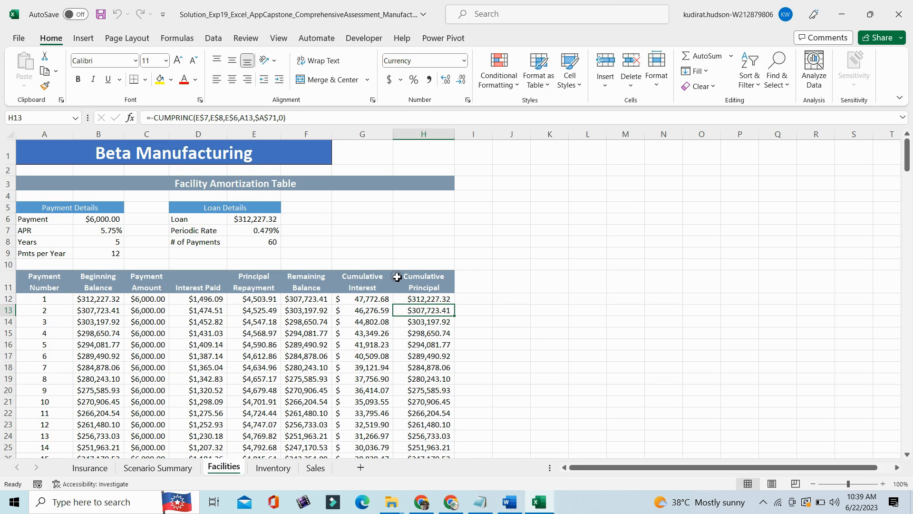
{"action": "left_click", "coordinate": [273, 467]}
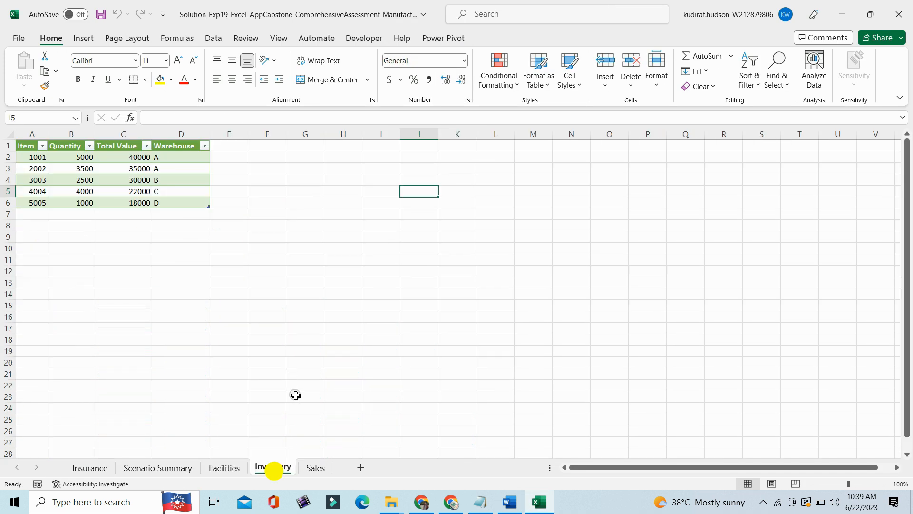
{"action": "left_click", "coordinate": [316, 467]}
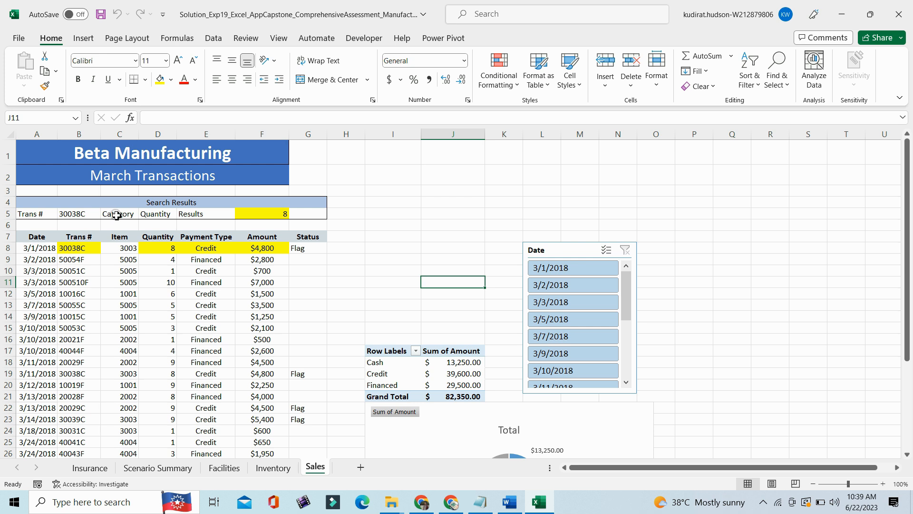
- Test the Category validation list in D5 by choosing Payment Type and Amount, and set it back to Quantity
{"action": "left_click", "coordinate": [142, 215]}
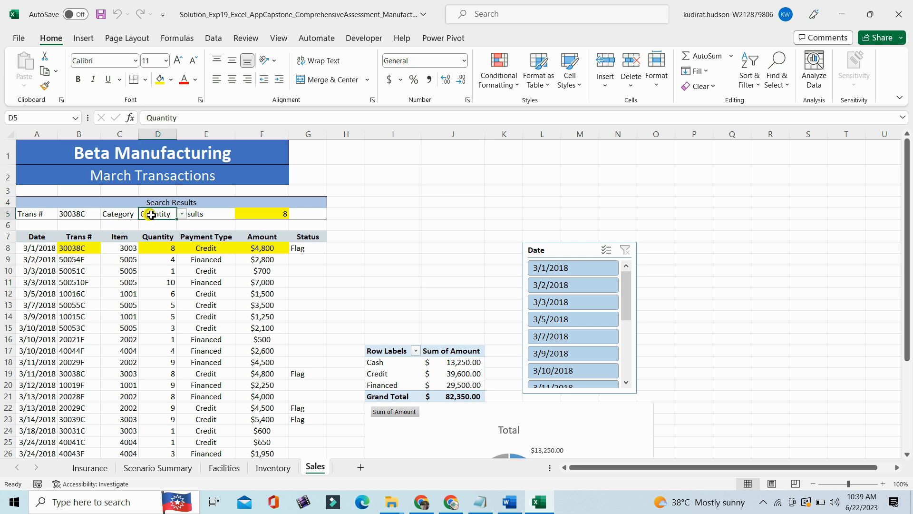
{"action": "left_click", "coordinate": [183, 215]}
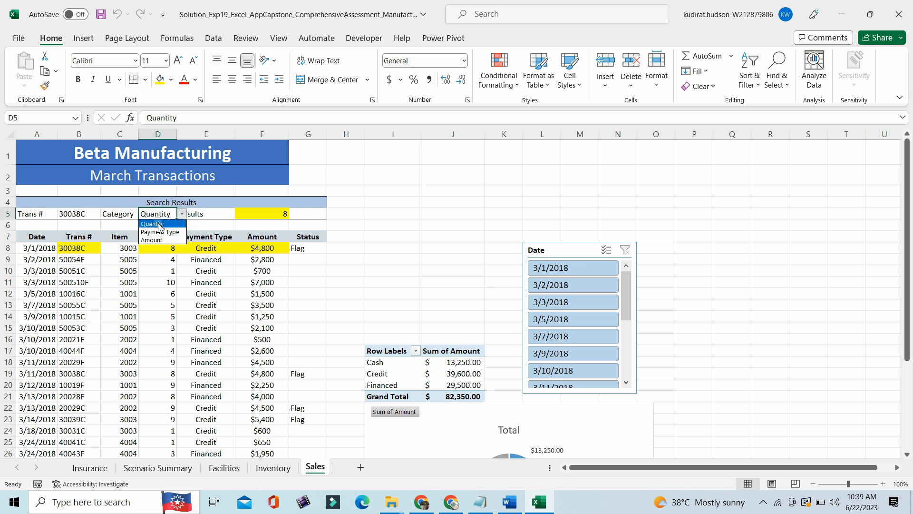
{"action": "left_click", "coordinate": [160, 232]}
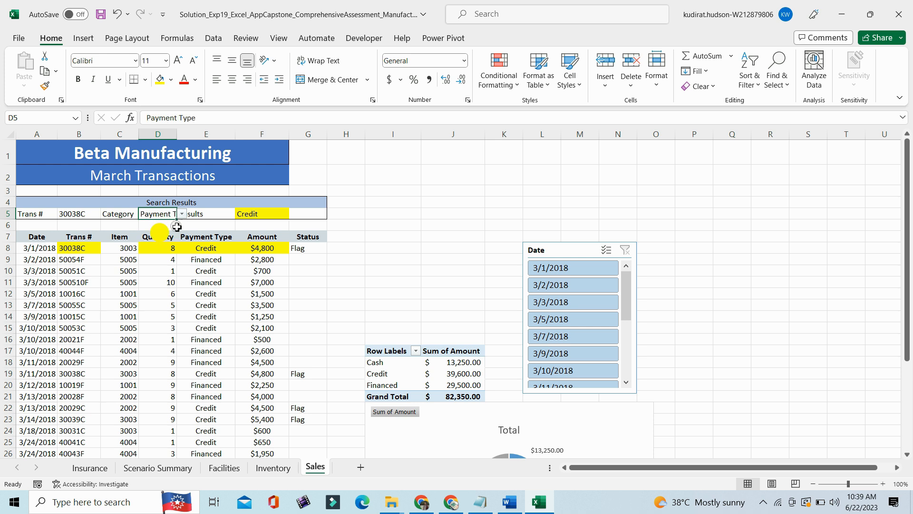
{"action": "left_click", "coordinate": [182, 215]}
{"action": "left_click", "coordinate": [157, 238]}
{"action": "left_click", "coordinate": [183, 214]}
{"action": "left_click", "coordinate": [157, 226]}
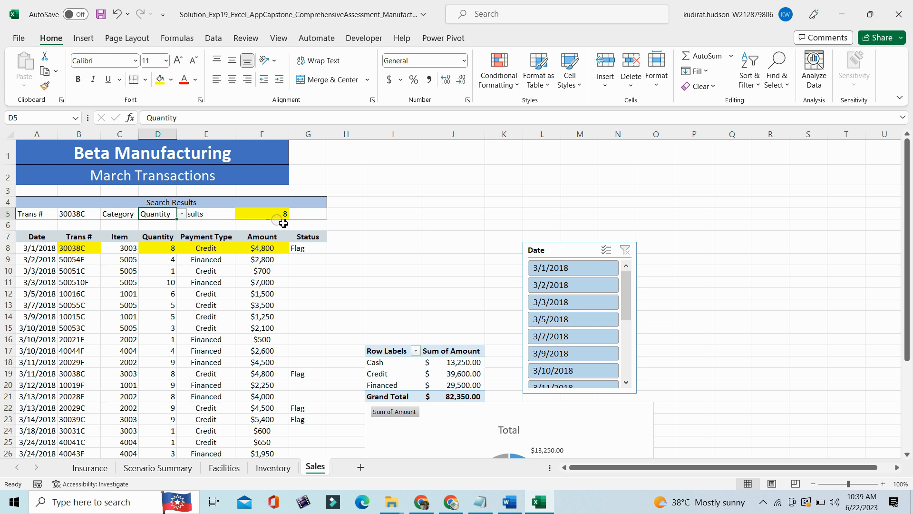
- Read the list values Quantity, Payment Type, Amount in step 22 in Word and compare them with D5's validation list in Excel
{"action": "left_click", "coordinate": [509, 502]}
{"action": "left_click_drag", "start_coordinate": [468, 190], "coordinate": [669, 190]}
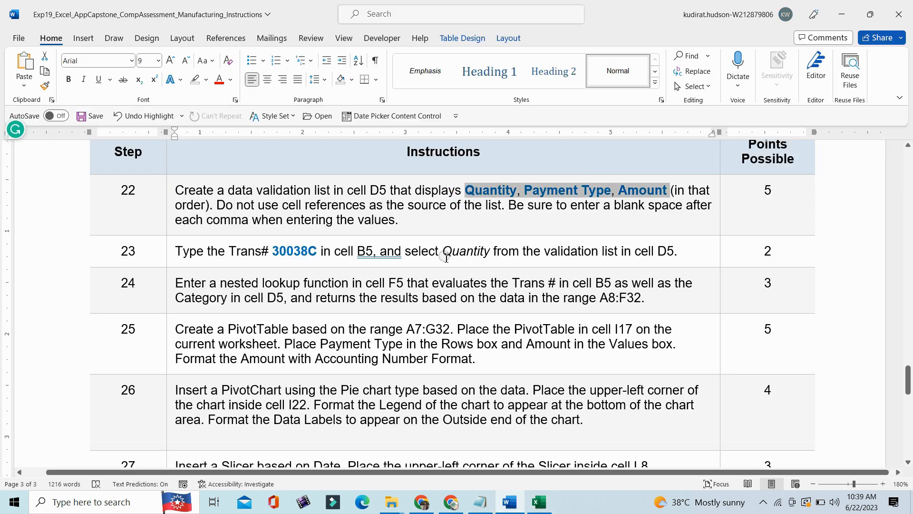
{"action": "left_click", "coordinate": [539, 502]}
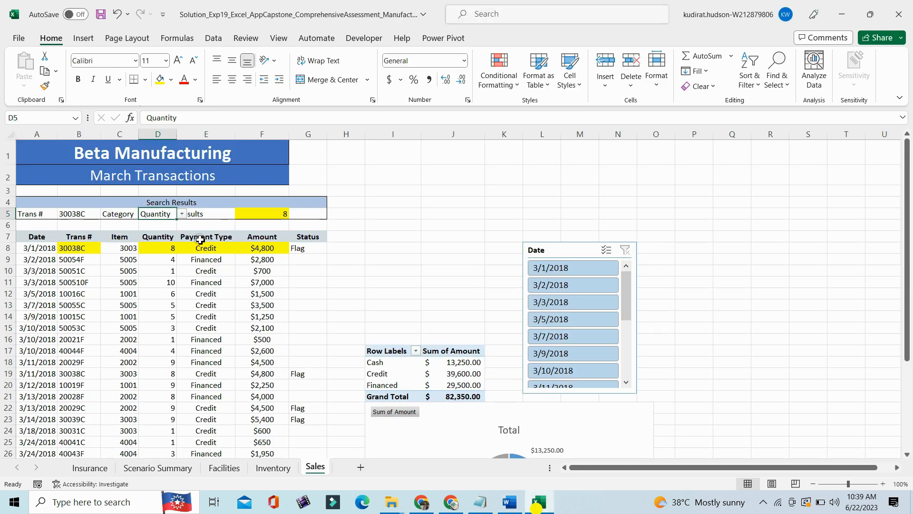
{"action": "left_click", "coordinate": [183, 214]}
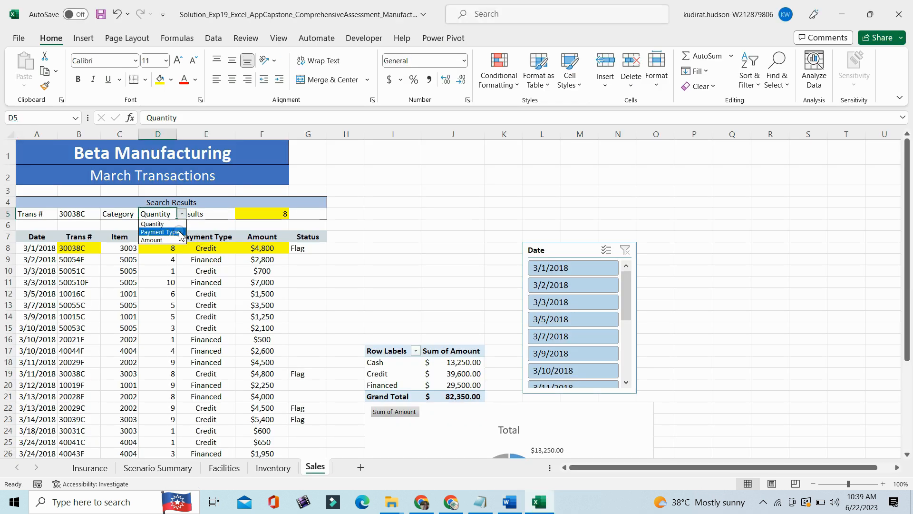
{"action": "key", "text": "Escape"}
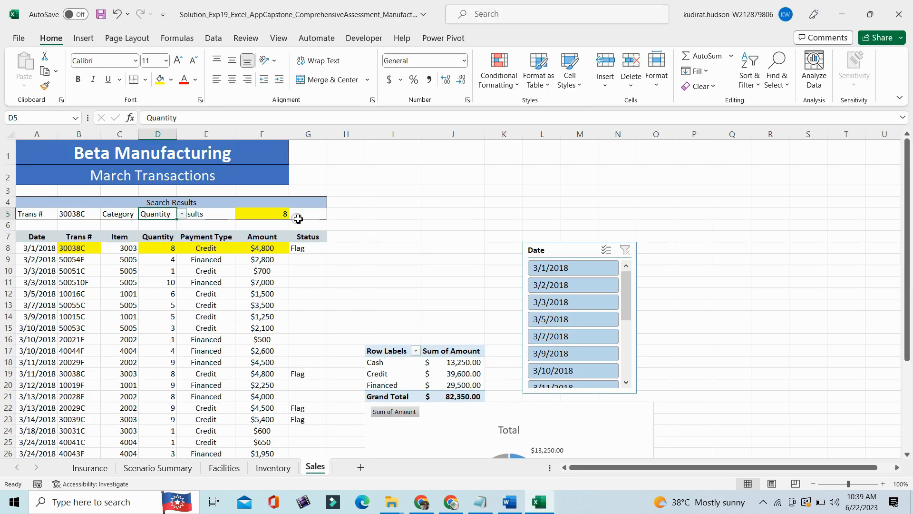
{"action": "left_click", "coordinate": [295, 214]}
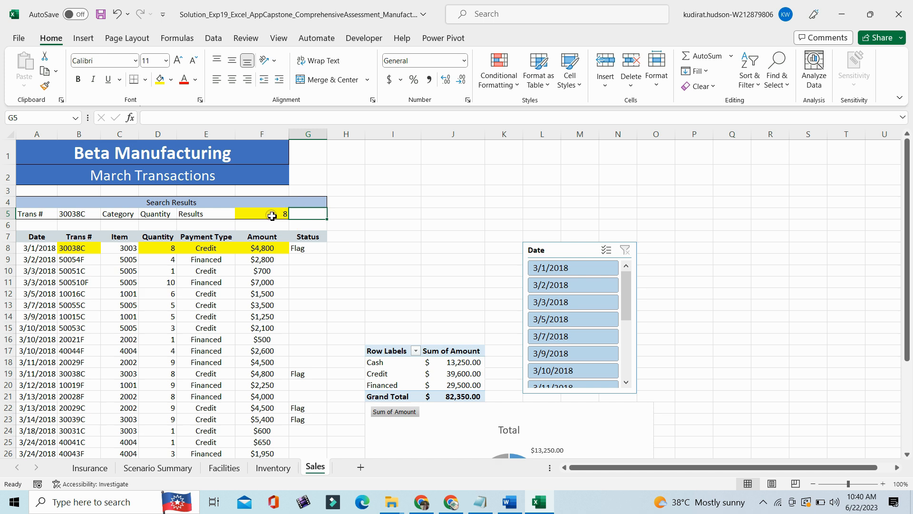
- Switch to Word to read the instructions for steps 27 to 30, and inspect the Date slicer on Excel's Sales worksheet
{"action": "left_click", "coordinate": [495, 498]}
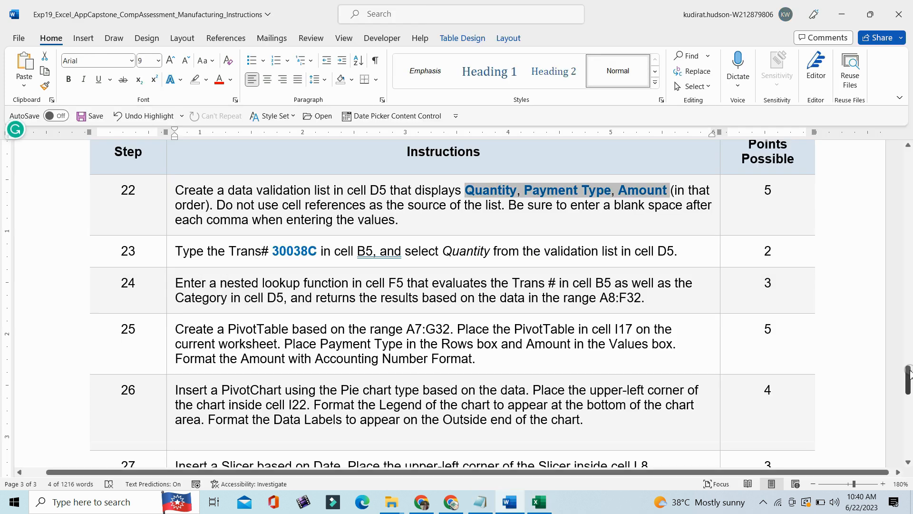
{"action": "left_click_drag", "start_coordinate": [908, 381], "coordinate": [908, 407]}
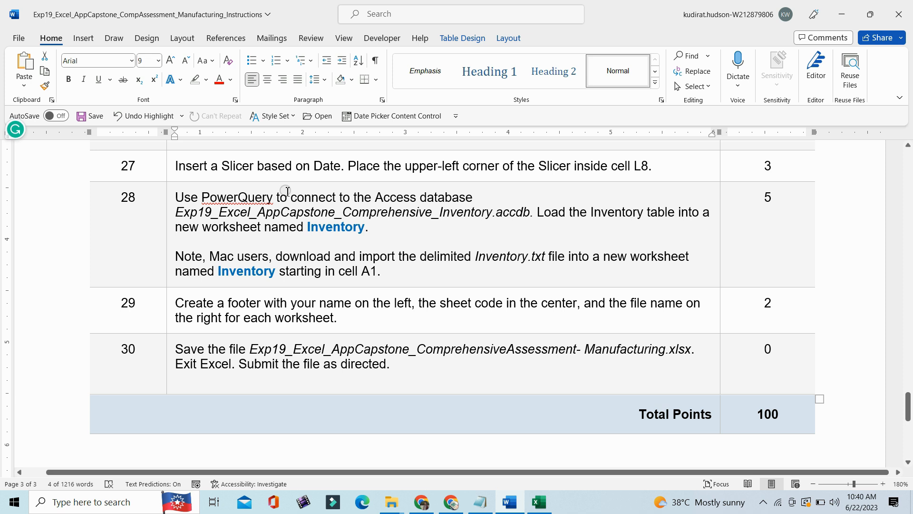
{"action": "left_click", "coordinate": [539, 501]}
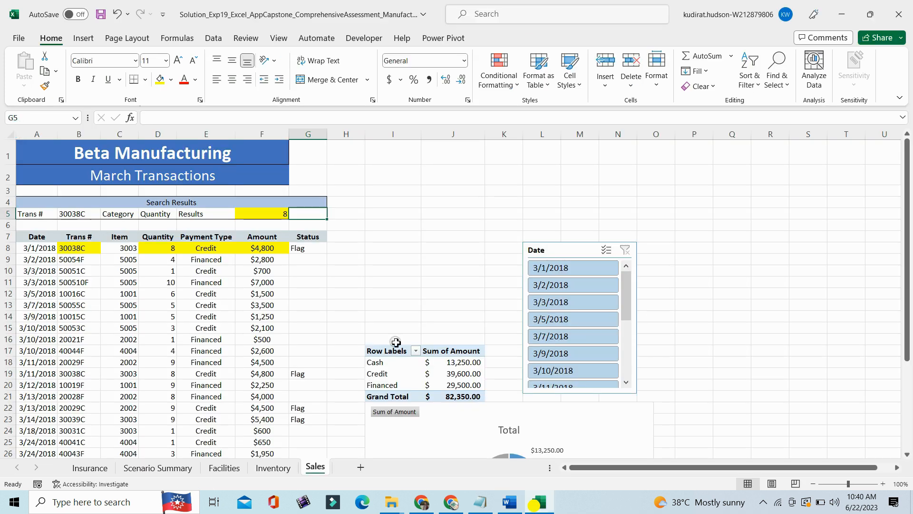
{"action": "left_click", "coordinate": [563, 252]}
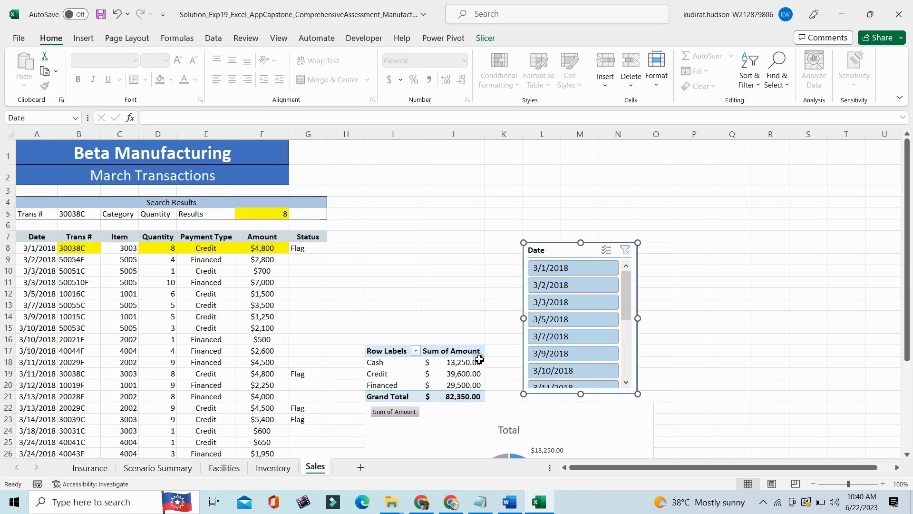
- Switch to Word, select the step 29 footer instruction for reading, and return to the Sales worksheet in Excel
{"action": "left_click", "coordinate": [509, 502]}
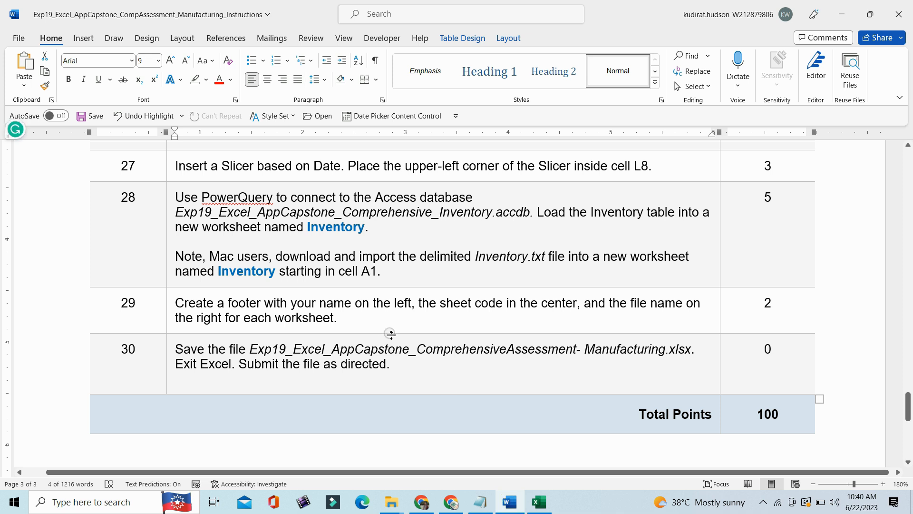
{"action": "left_click", "coordinate": [173, 323]}
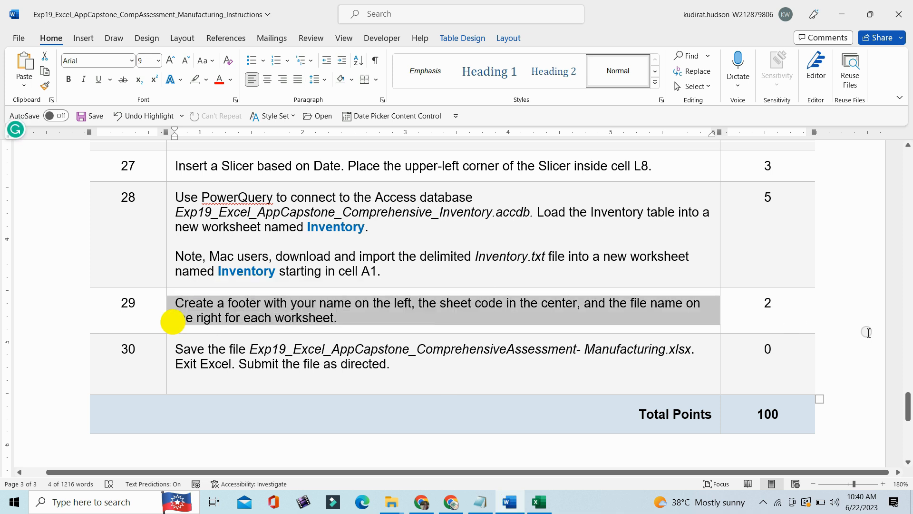
{"action": "scroll", "coordinate": [499, 397], "scroll_direction": "down", "scroll_amount": 1}
{"action": "left_click", "coordinate": [538, 501]}
{"action": "left_click", "coordinate": [440, 251]}
- Switch to the project folder in File Explorer and open Screenshot (553).png to examine the score card
{"action": "left_click", "coordinate": [394, 502]}
{"action": "left_click", "coordinate": [350, 450]}
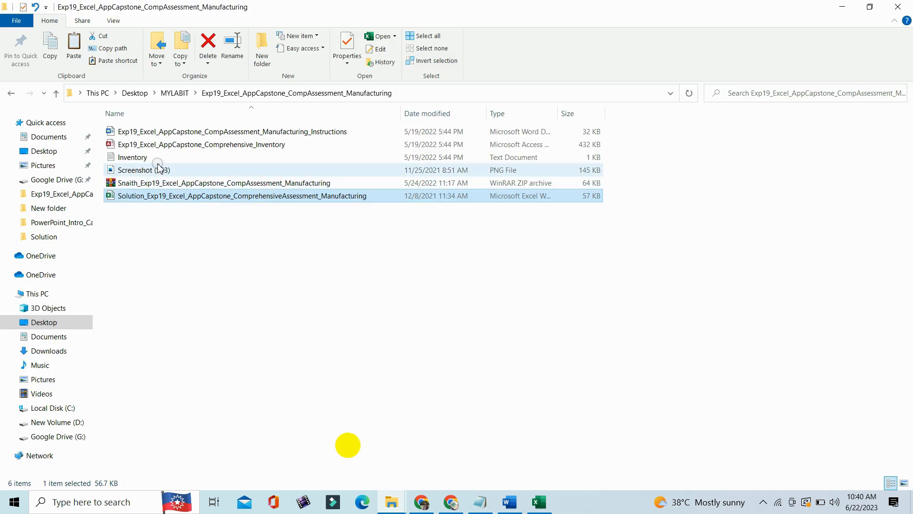
{"action": "double_click", "coordinate": [127, 170]}
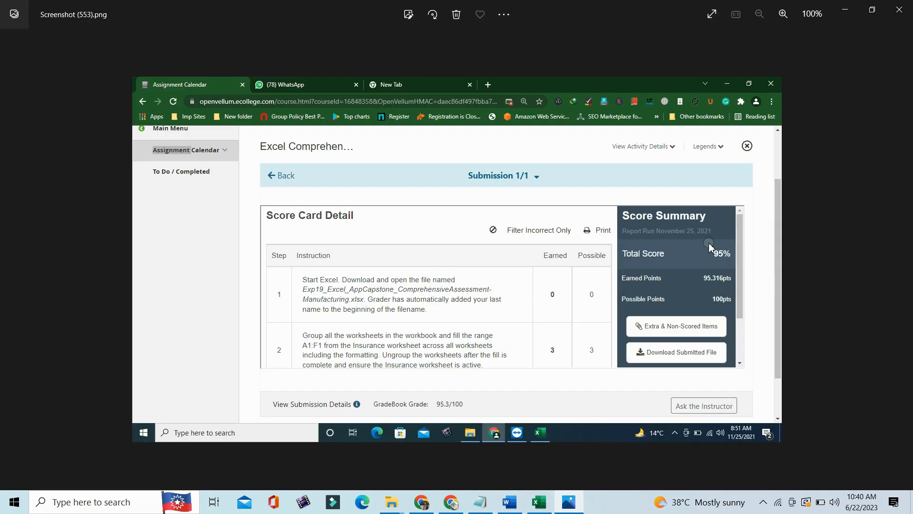
{"action": "left_click", "coordinate": [709, 243]}
- Close the score card screenshot, return to the Solution workbook in Excel and show the Inventory worksheet
{"action": "left_click", "coordinate": [904, 14]}
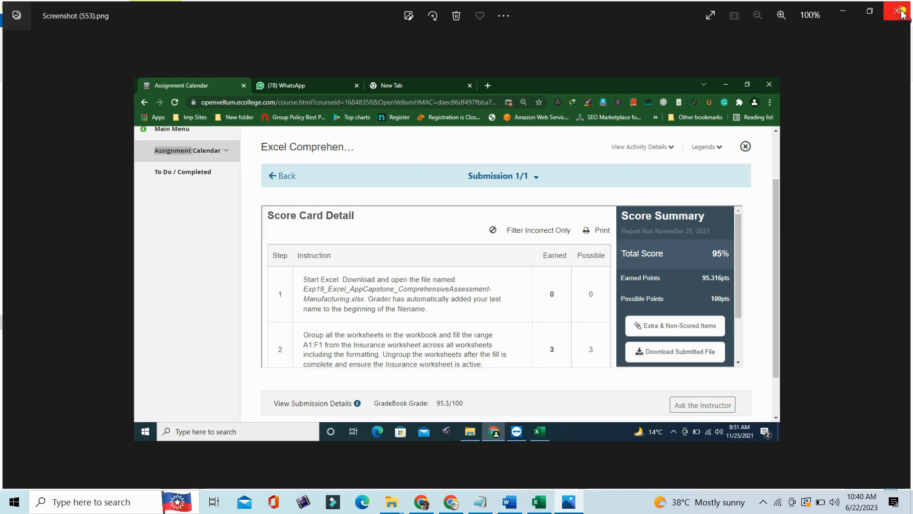
{"action": "left_click", "coordinate": [906, 14]}
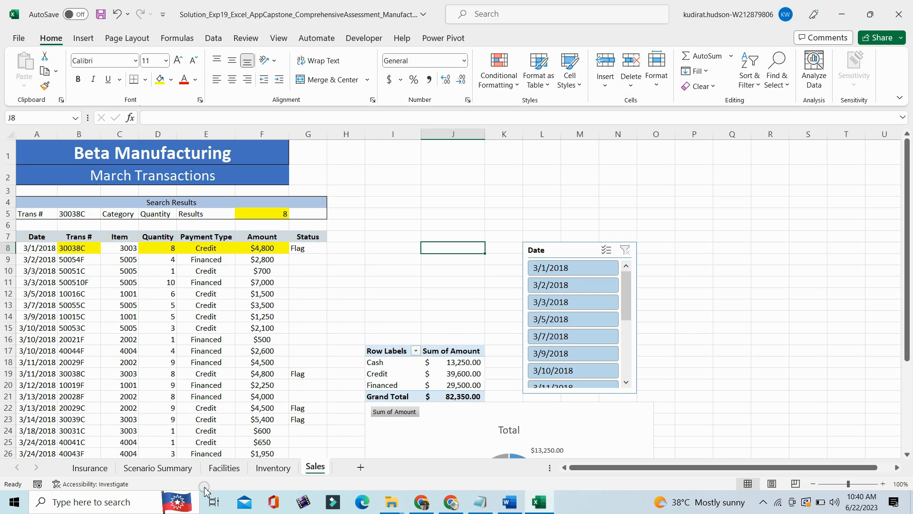
{"action": "left_click", "coordinate": [267, 468]}
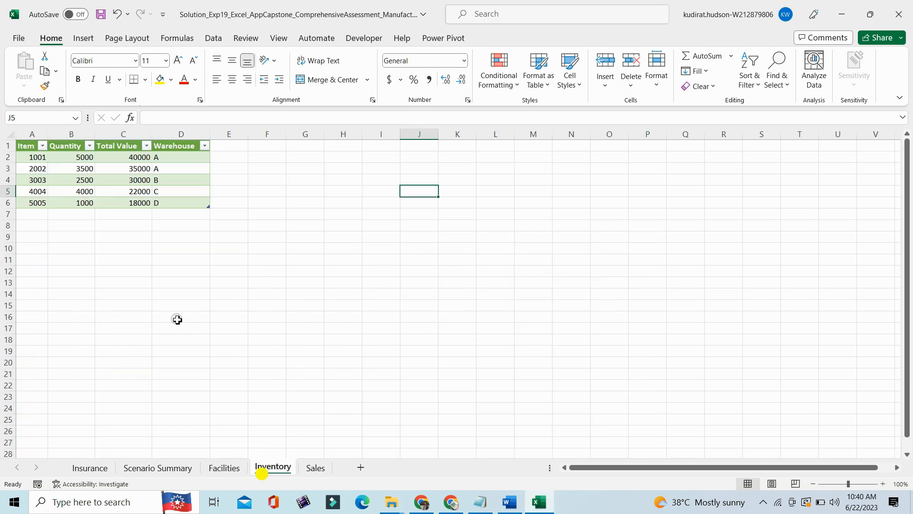
- Show the Facilities worksheet and review the amortization table down to the totals row, checking the remaining balance formula in F71
{"action": "left_click", "coordinate": [226, 469]}
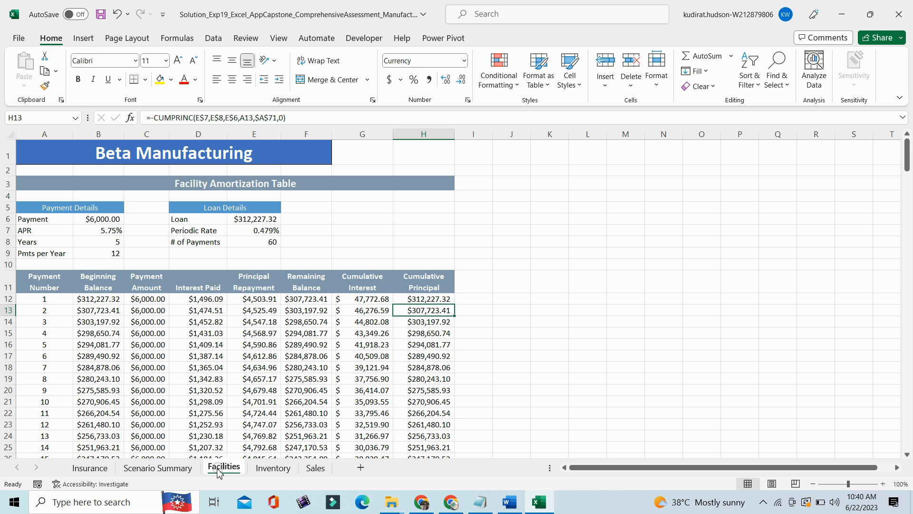
{"action": "left_click_drag", "start_coordinate": [908, 162], "coordinate": [908, 223]}
{"action": "left_click", "coordinate": [730, 238]}
{"action": "left_click", "coordinate": [325, 332]}
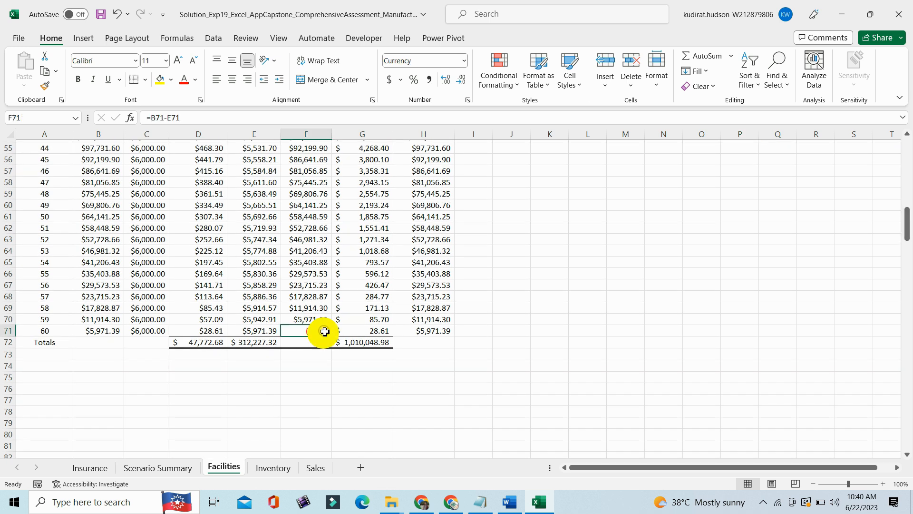
{"action": "left_click_drag", "start_coordinate": [908, 224], "coordinate": [908, 157]}
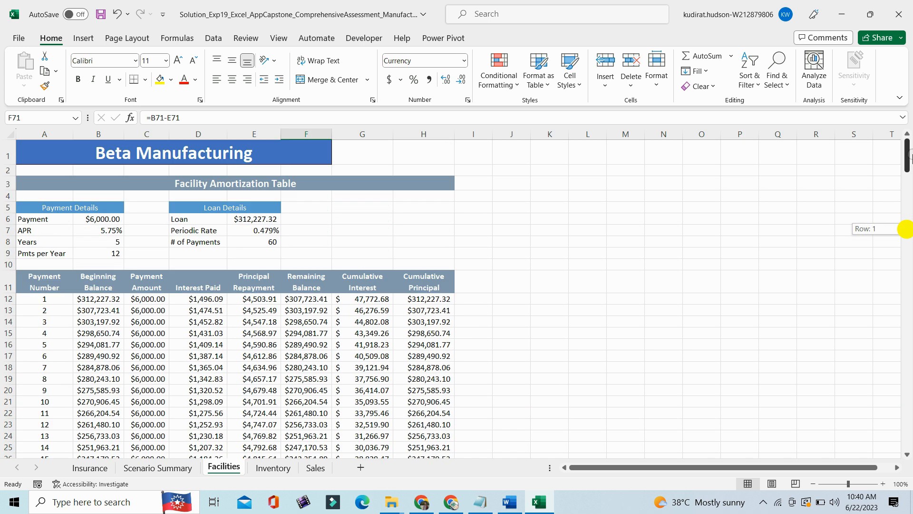
{"action": "left_click", "coordinate": [625, 230]}
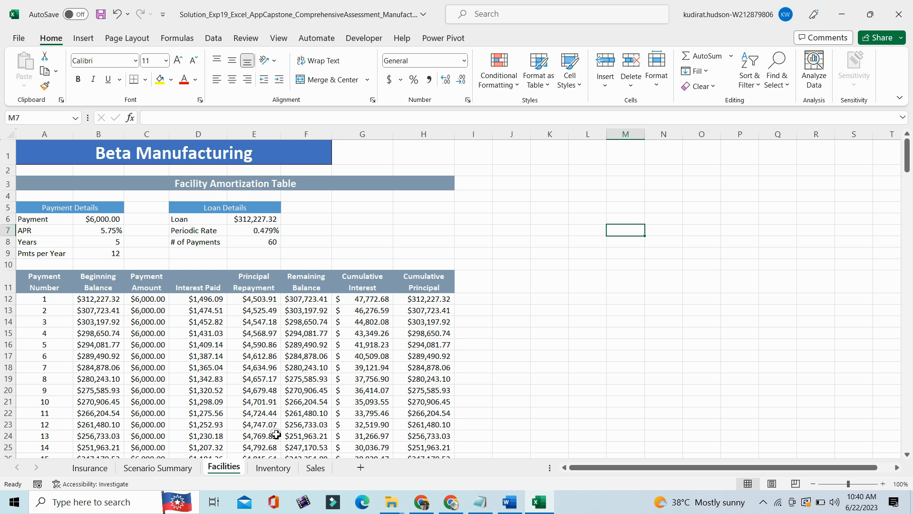
- Review the Scenario Summary worksheet and the Insurance worksheet's employee withholdings, statistics and filter criteria
{"action": "left_click", "coordinate": [159, 468]}
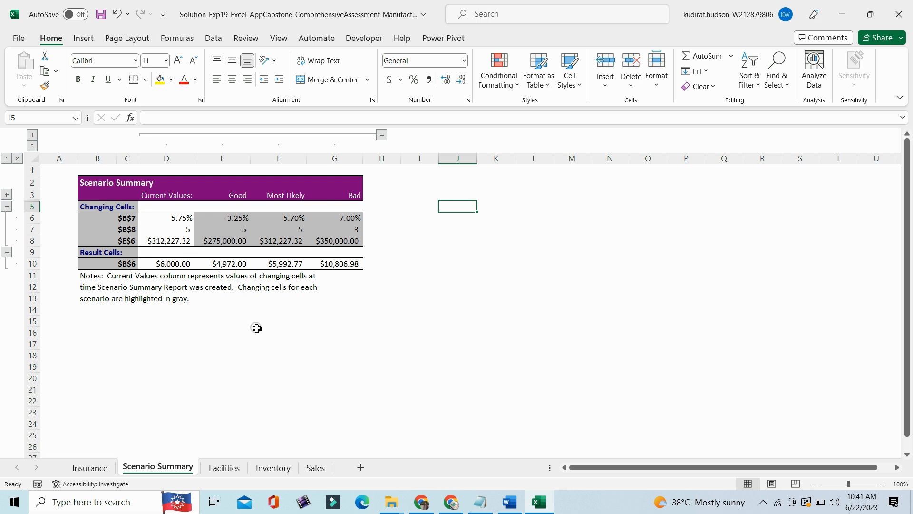
{"action": "left_click", "coordinate": [90, 468]}
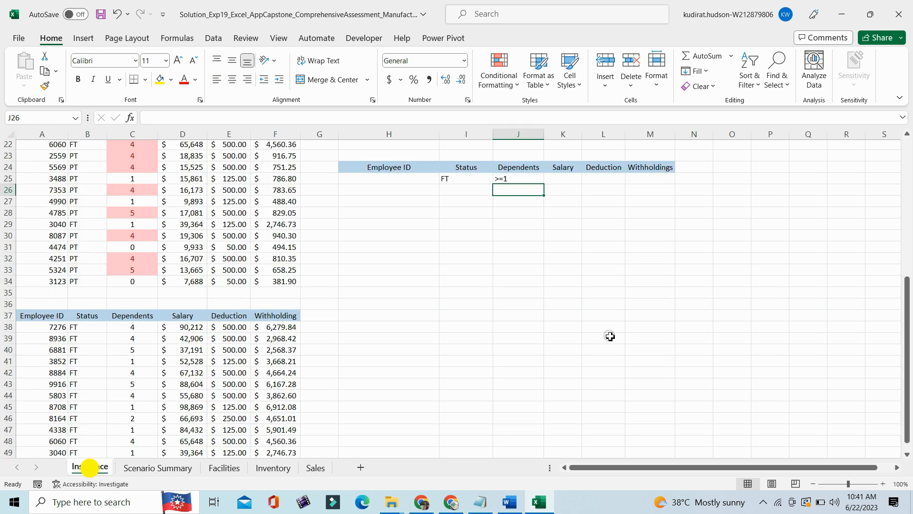
{"action": "left_click_drag", "start_coordinate": [909, 339], "coordinate": [909, 206]}
{"action": "left_click", "coordinate": [603, 249]}
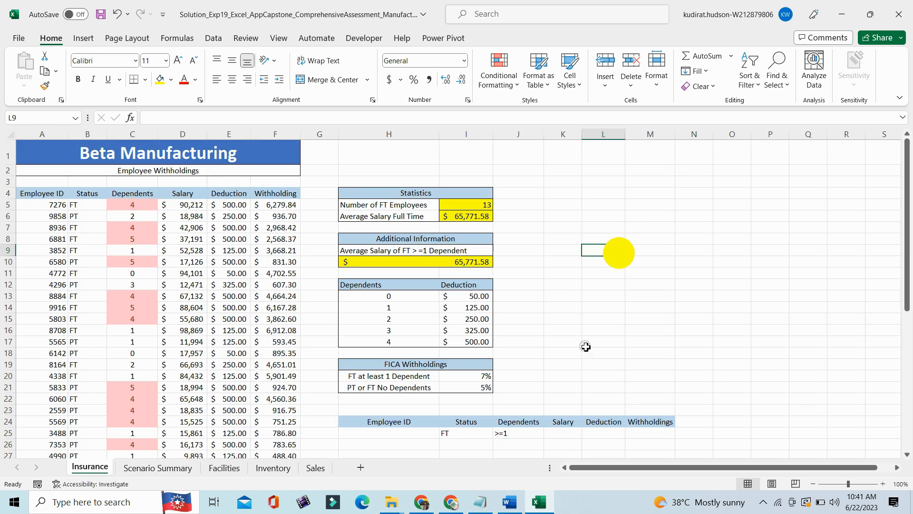
- Save the Solution workbook, and close both the workbook and the Word instructions document
{"action": "left_click", "coordinate": [101, 16]}
{"action": "left_click", "coordinate": [732, 273]}
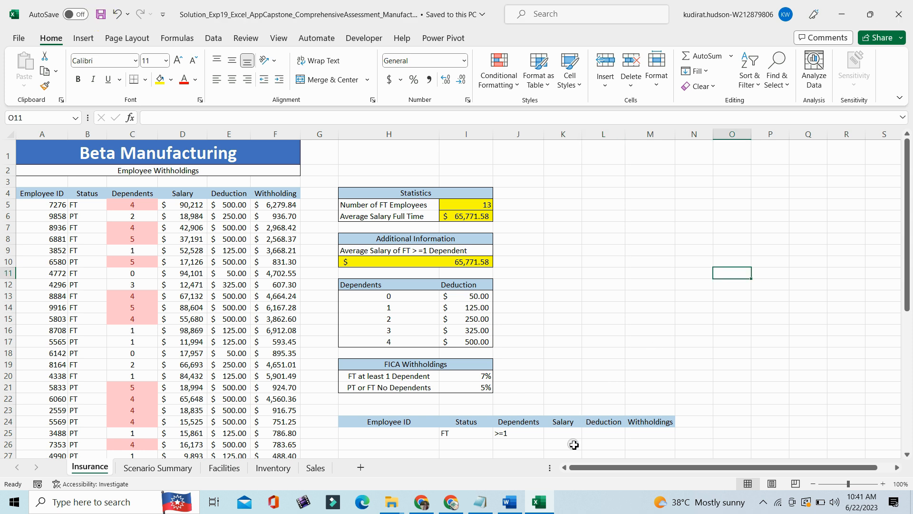
{"action": "left_click", "coordinate": [898, 14]}
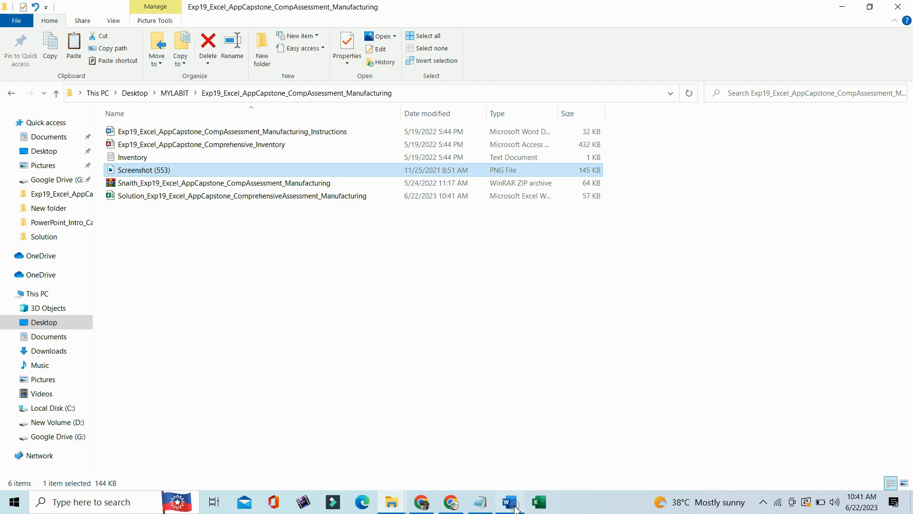
{"action": "left_click", "coordinate": [510, 502]}
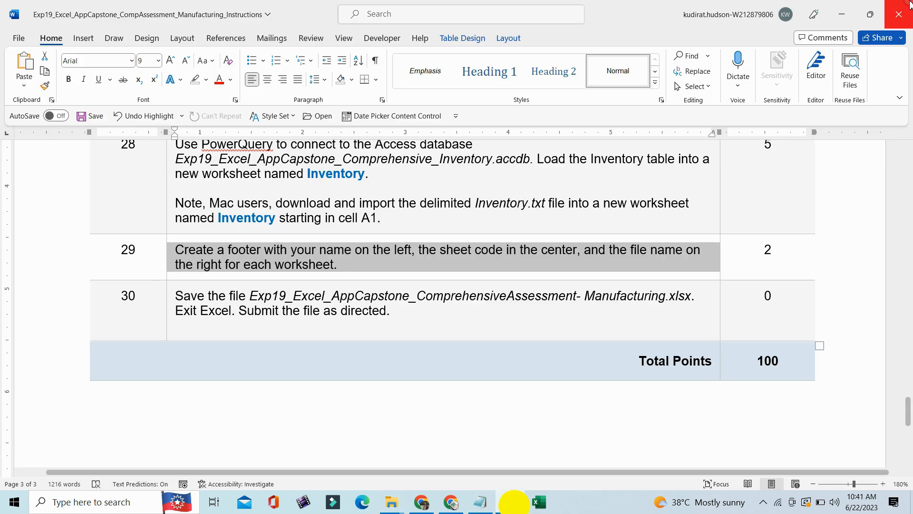
{"action": "left_click", "coordinate": [898, 14]}
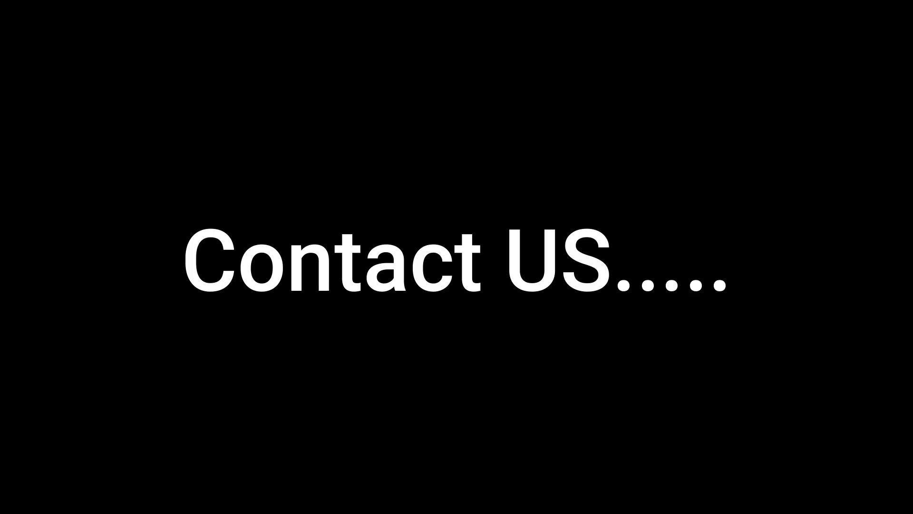